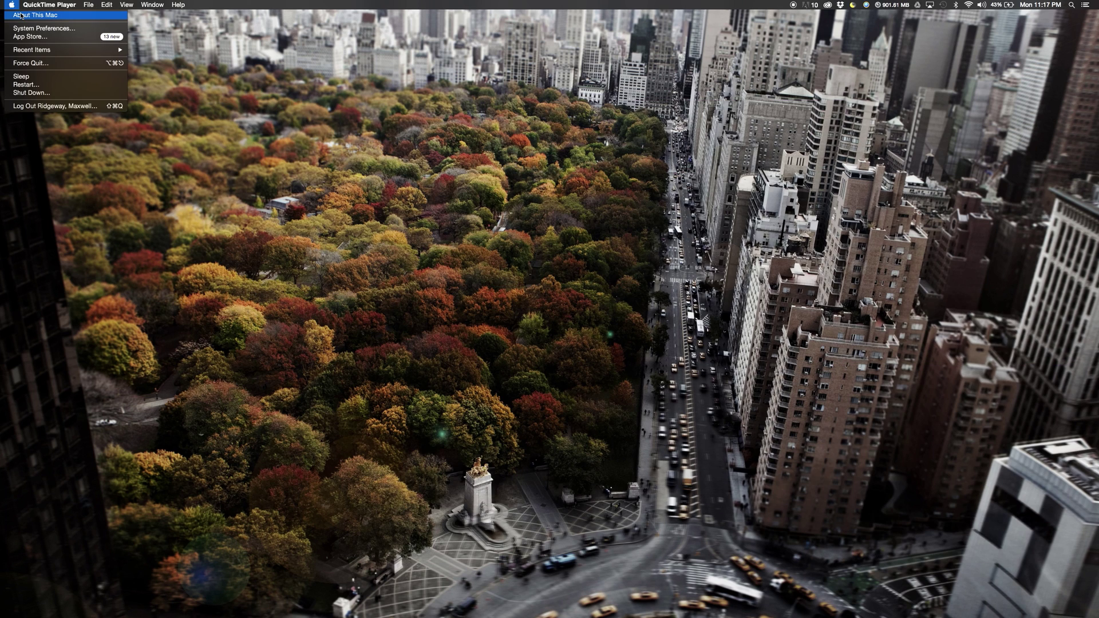
# Step: Highlight the MacBook Pro's Processor and Memory lines in About This Mac's Overview
pyautogui.press('Escape')
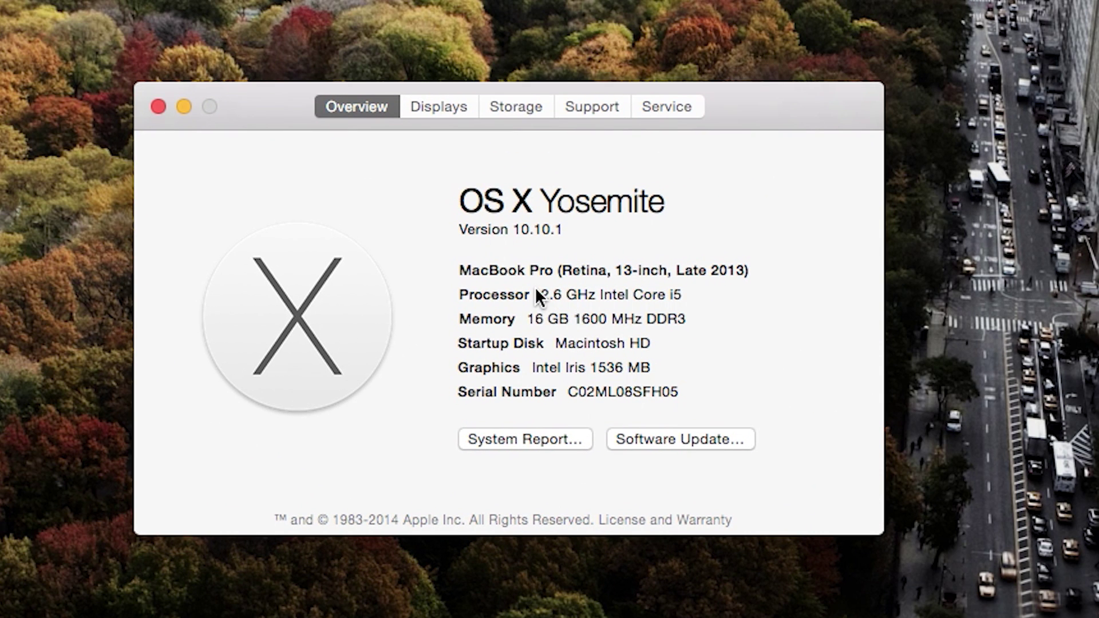
pyautogui.moveTo(542, 294); pyautogui.dragTo(710, 290)
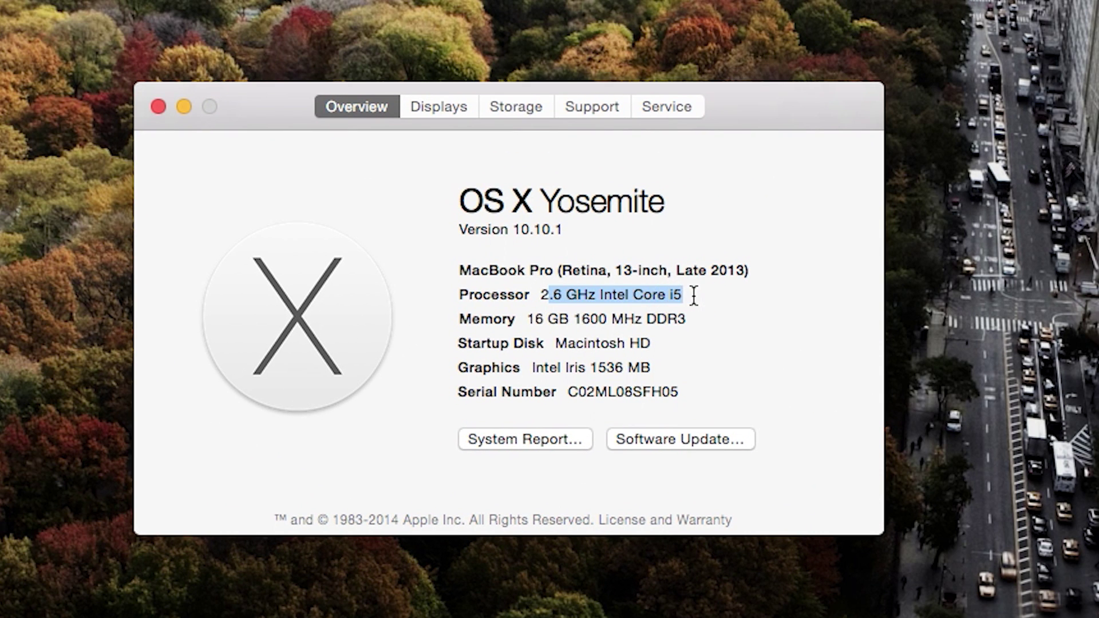
pyautogui.moveTo(528, 319); pyautogui.dragTo(748, 319)
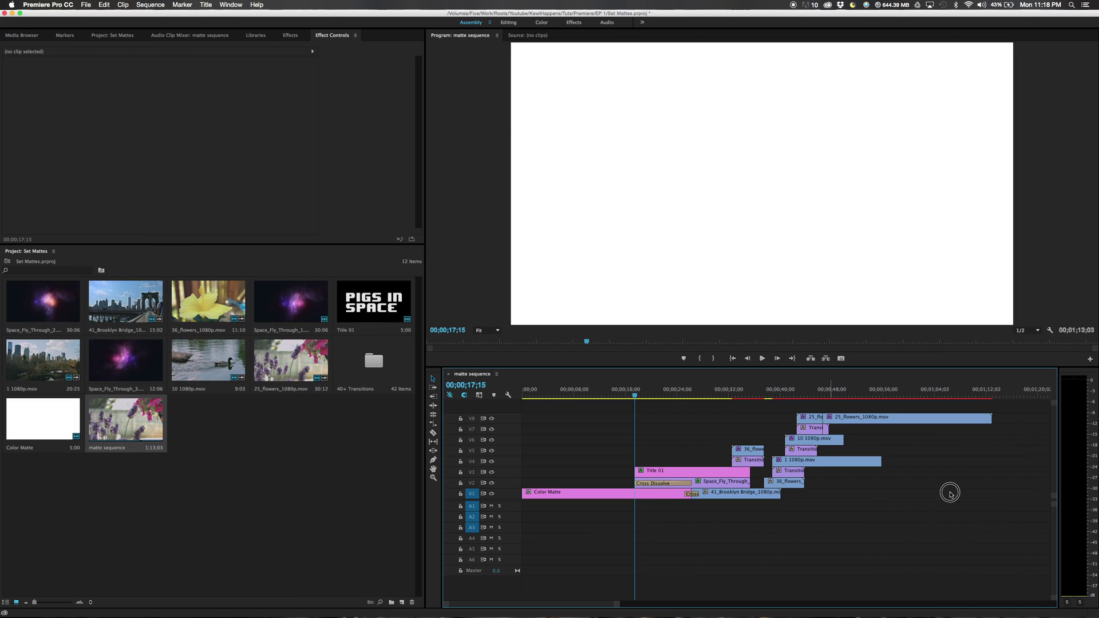
# Step: Delete every timeline clip, then delete all 12 project items including the sequence
pyautogui.moveTo(1019, 414); pyautogui.dragTo(553, 534)
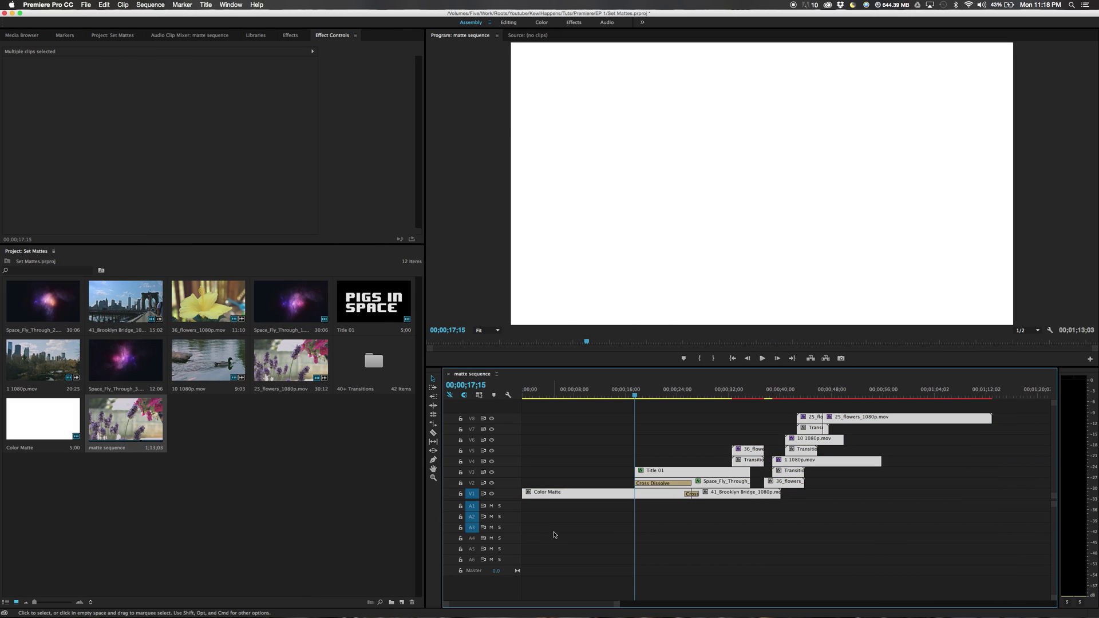
pyautogui.press('Delete')
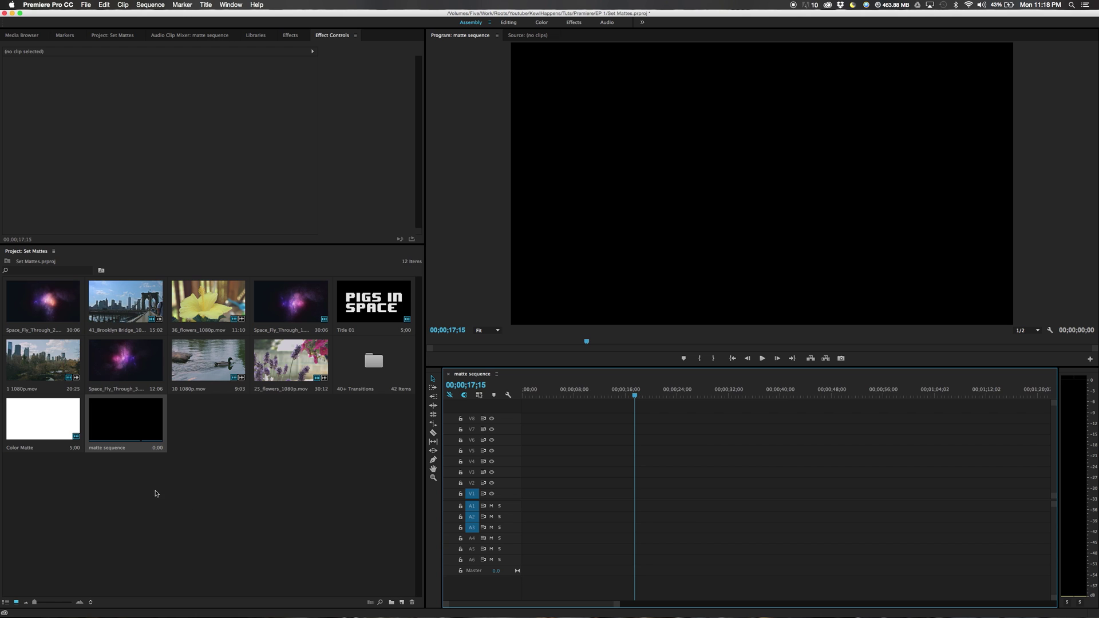
pyautogui.moveTo(22, 491); pyautogui.dragTo(375, 307)
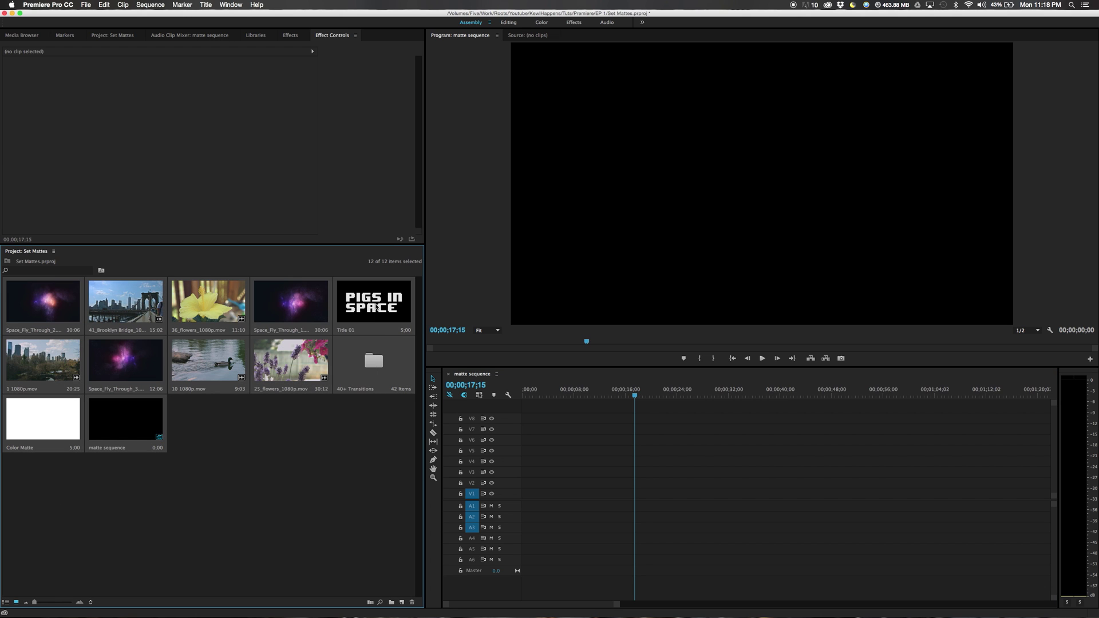
pyautogui.press('Delete')
pyautogui.click(242, 377)
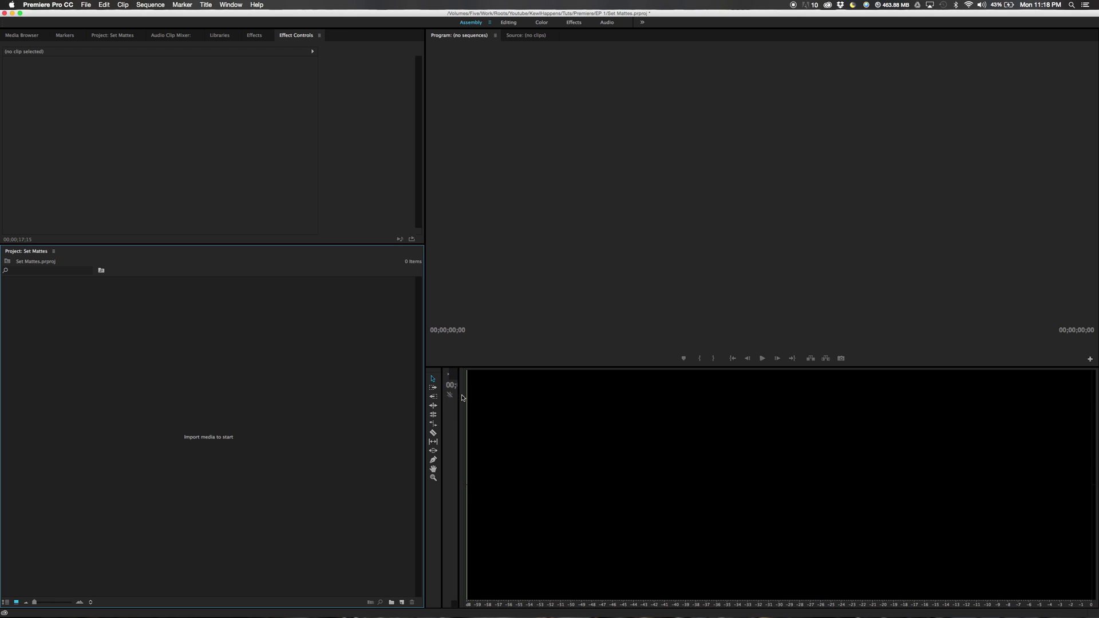
# Step: Import all eight movie clips from the MyStock folder into the project
pyautogui.rightClick(223, 349)
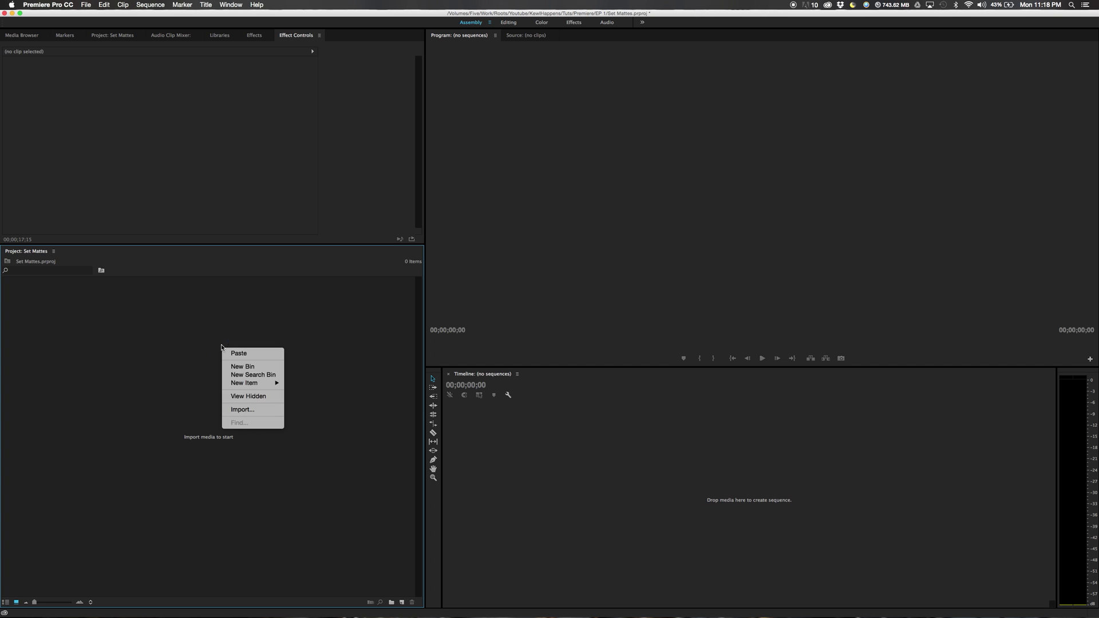
pyautogui.click(243, 409)
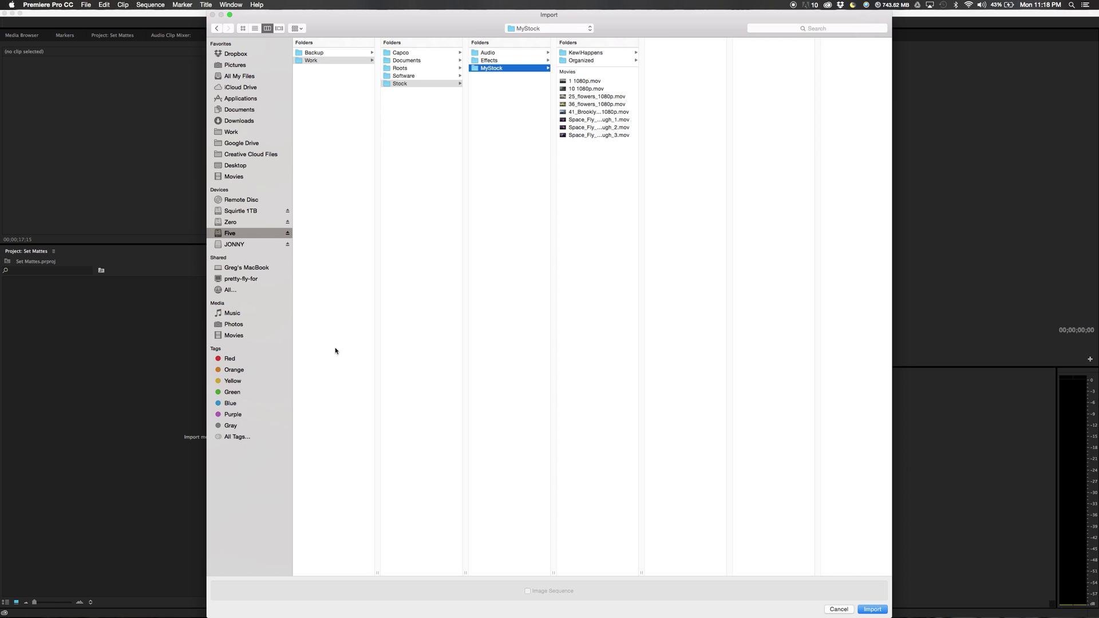
pyautogui.moveTo(589, 167); pyautogui.dragTo(618, 75)
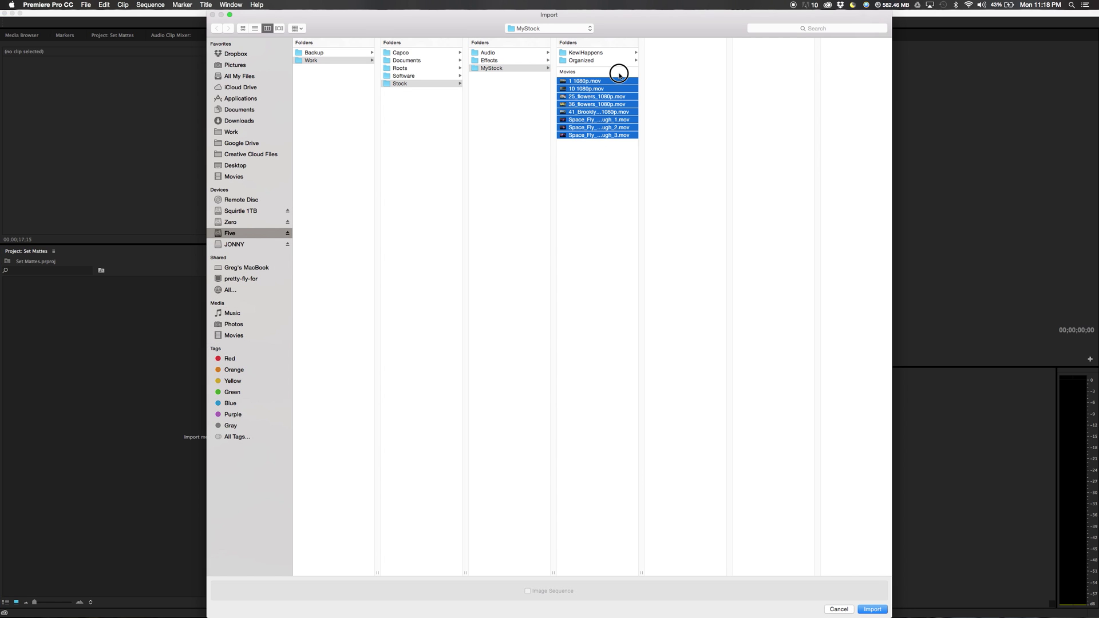
pyautogui.click(873, 611)
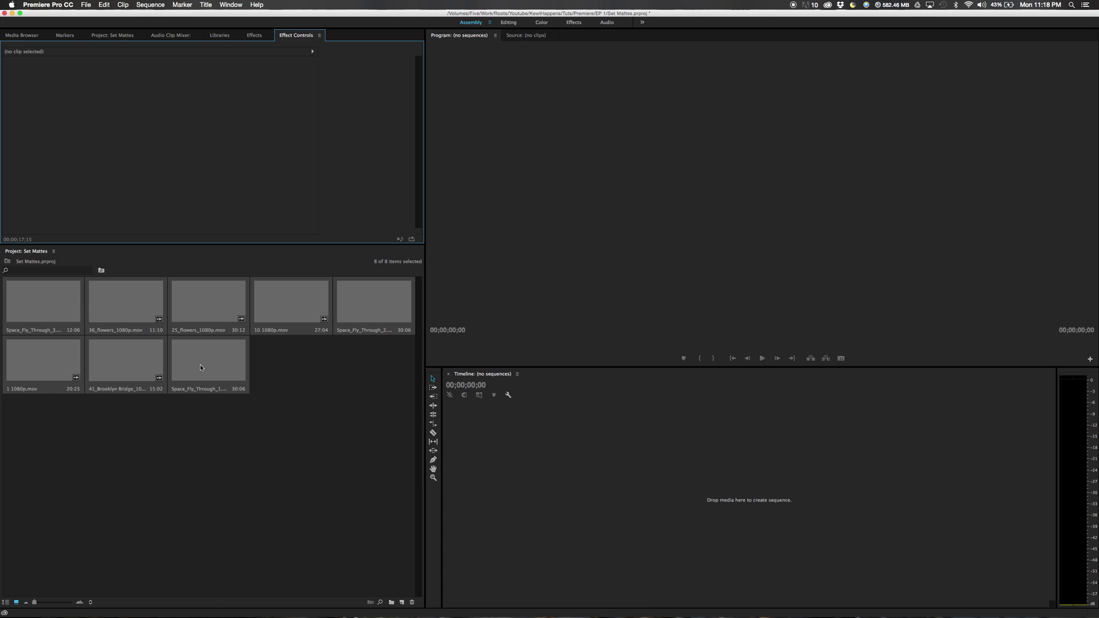
# Step: Preview the space fly-through, duck, flowers and Brooklyn Bridge clips in the Source monitor
pyautogui.doubleClick(358, 307)
pyautogui.moveTo(617, 342); pyautogui.dragTo(847, 343)
pyautogui.doubleClick(290, 300)
pyautogui.moveTo(585, 350); pyautogui.dragTo(881, 344)
pyautogui.doubleClick(222, 305)
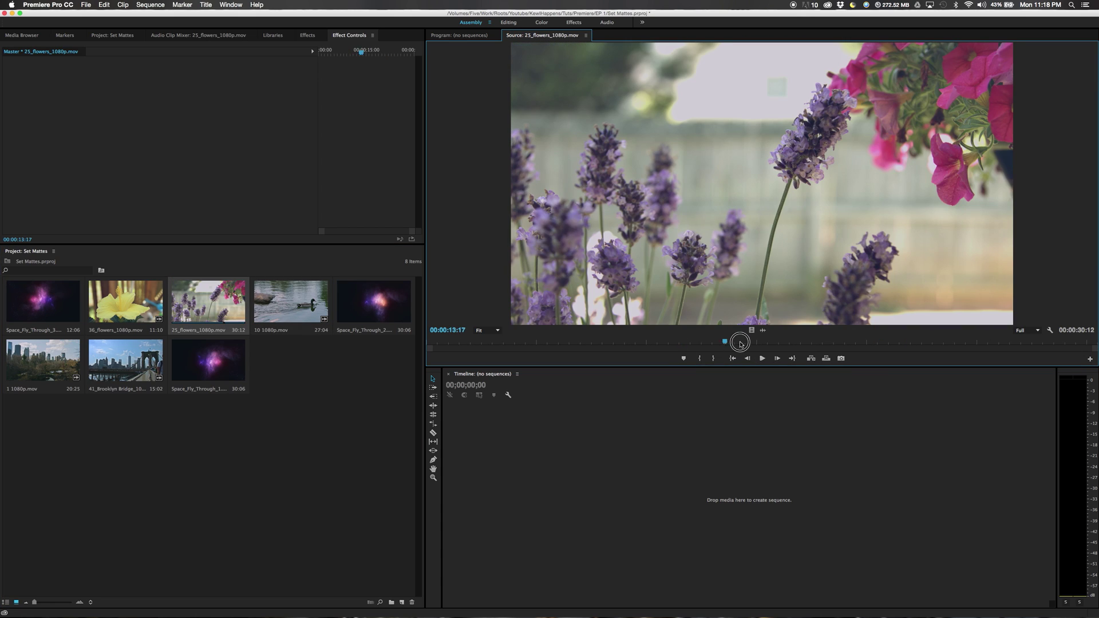
pyautogui.click(126, 300)
pyautogui.click(56, 379)
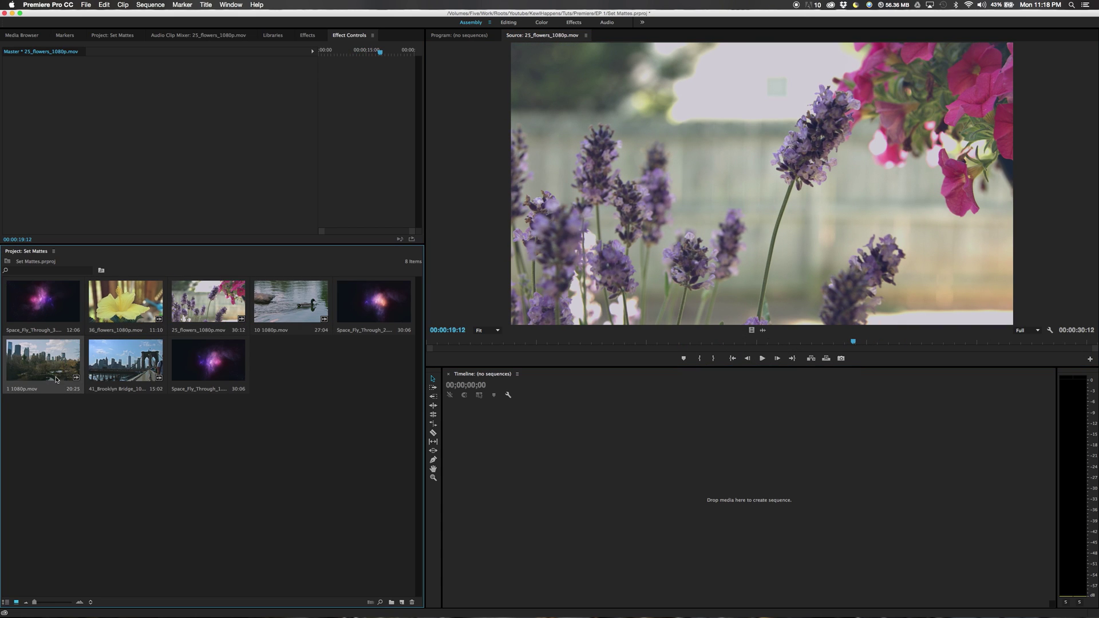
pyautogui.doubleClick(127, 369)
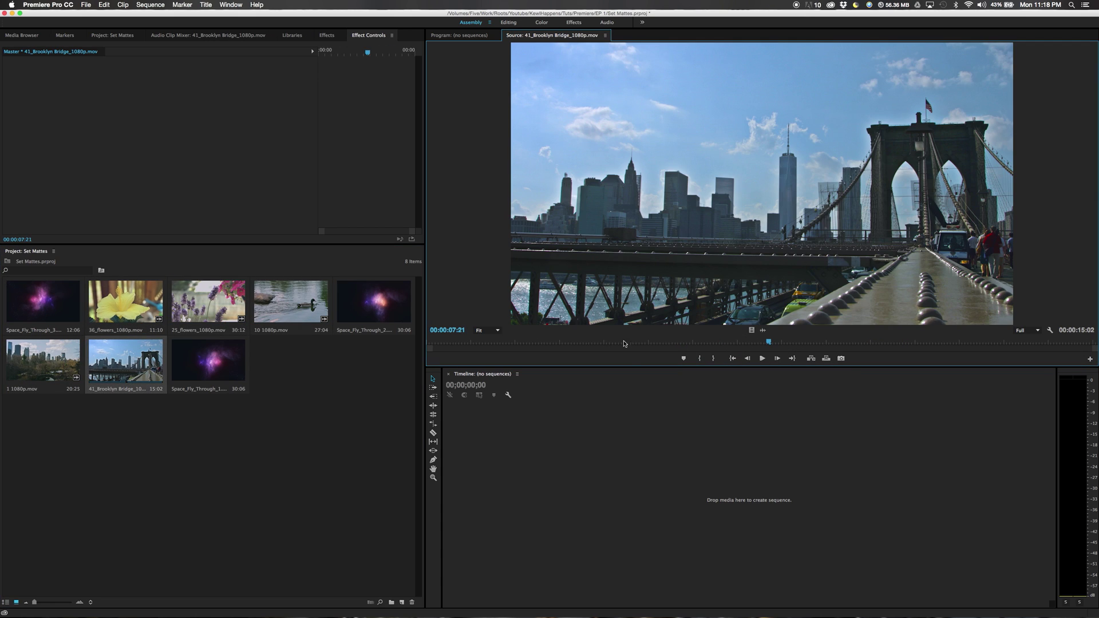
pyautogui.moveTo(768, 342); pyautogui.dragTo(972, 342)
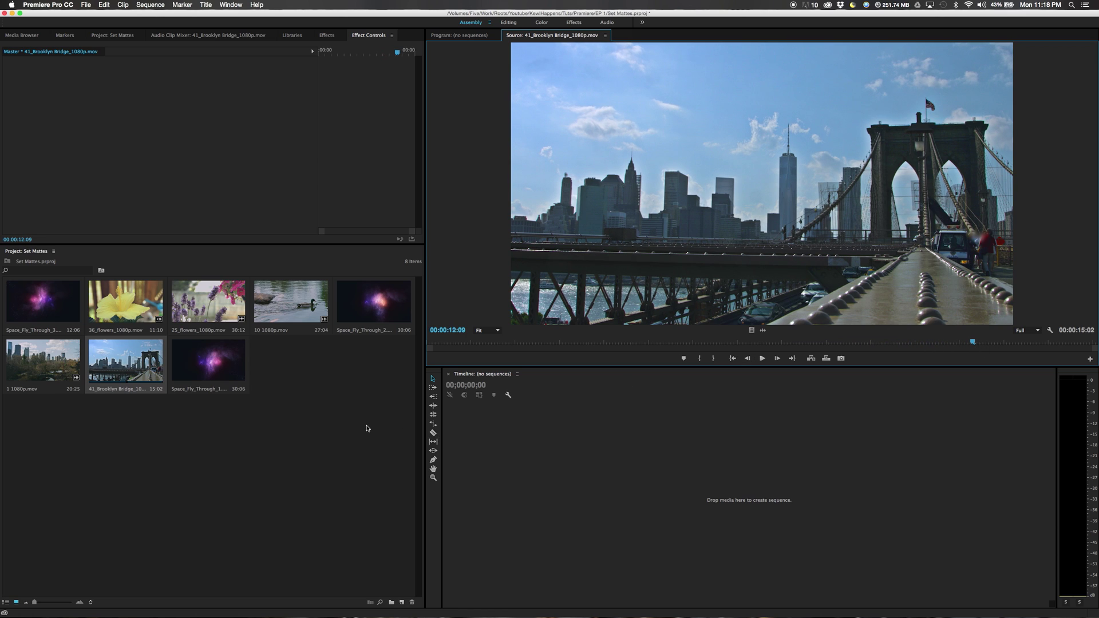
pyautogui.click(365, 428)
# Step: Create a DSLR 1080p30 sequence named 'Set Matte tut'
pyautogui.rightClick(287, 389)
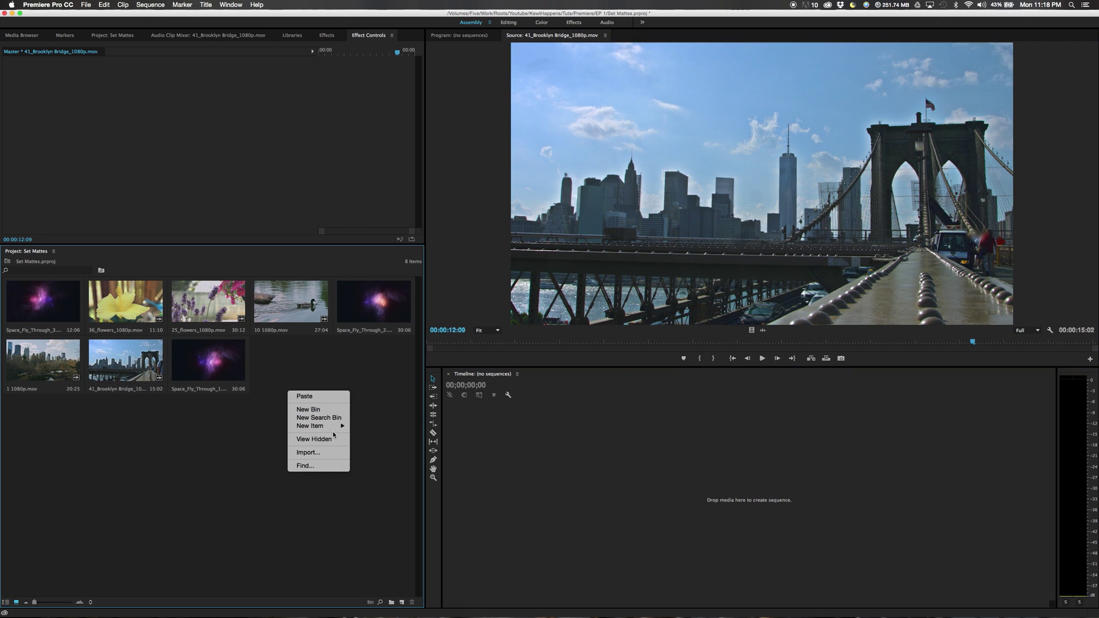
pyautogui.moveTo(332, 426)
pyautogui.click(372, 426)
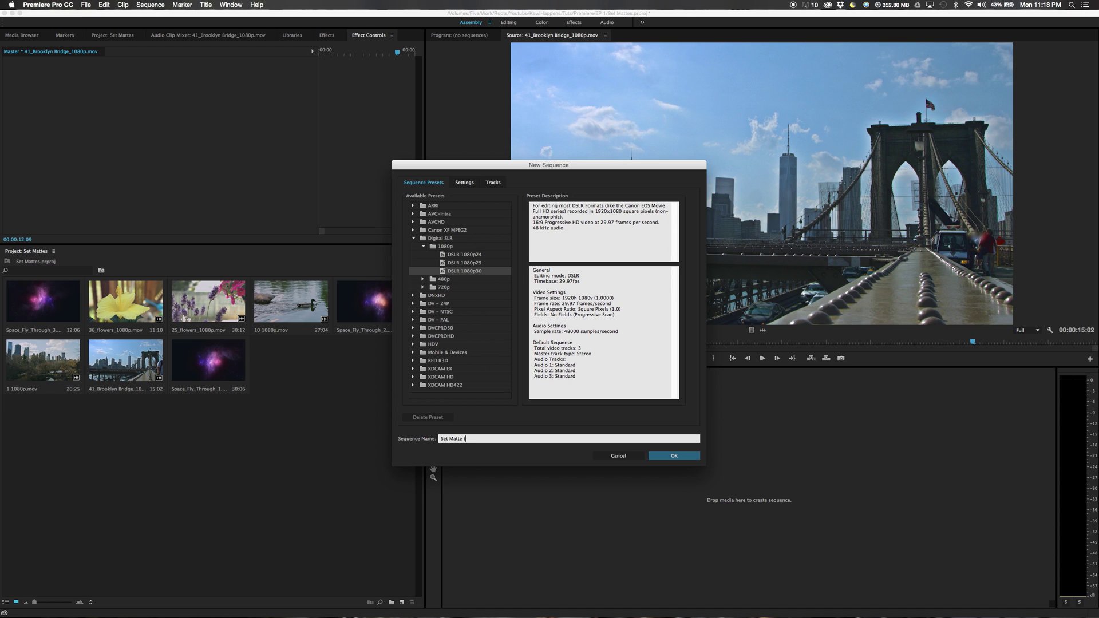
pyautogui.press('Return')
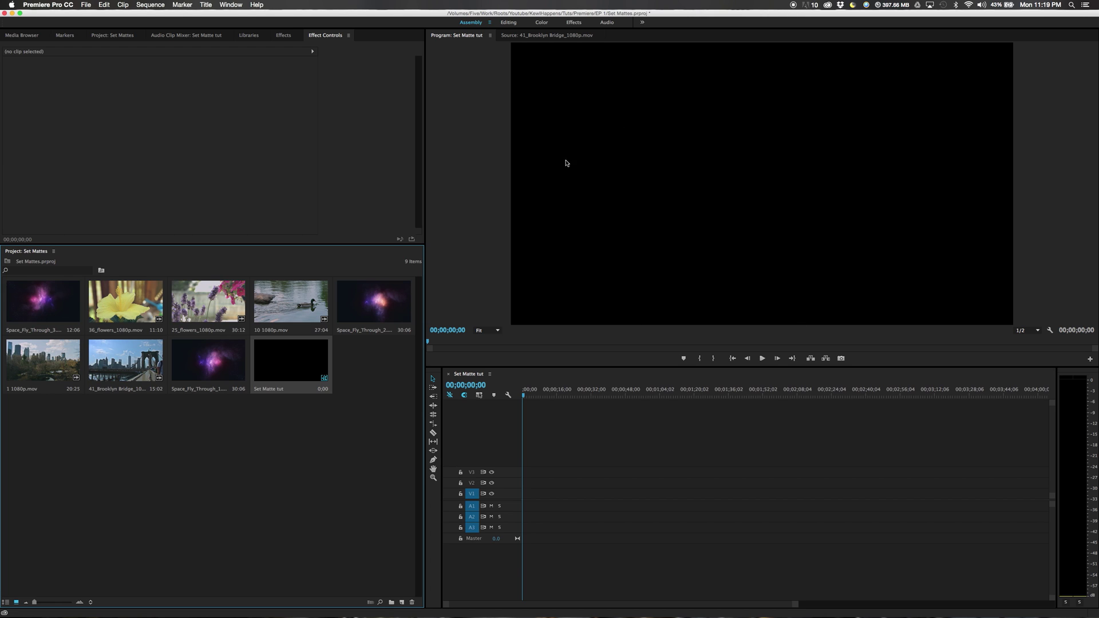
# Step: Create a new 1920×1080 title named 'PIGS IN SPACE!!!'
pyautogui.rightClick(264, 468)
pyautogui.moveTo(283, 508)
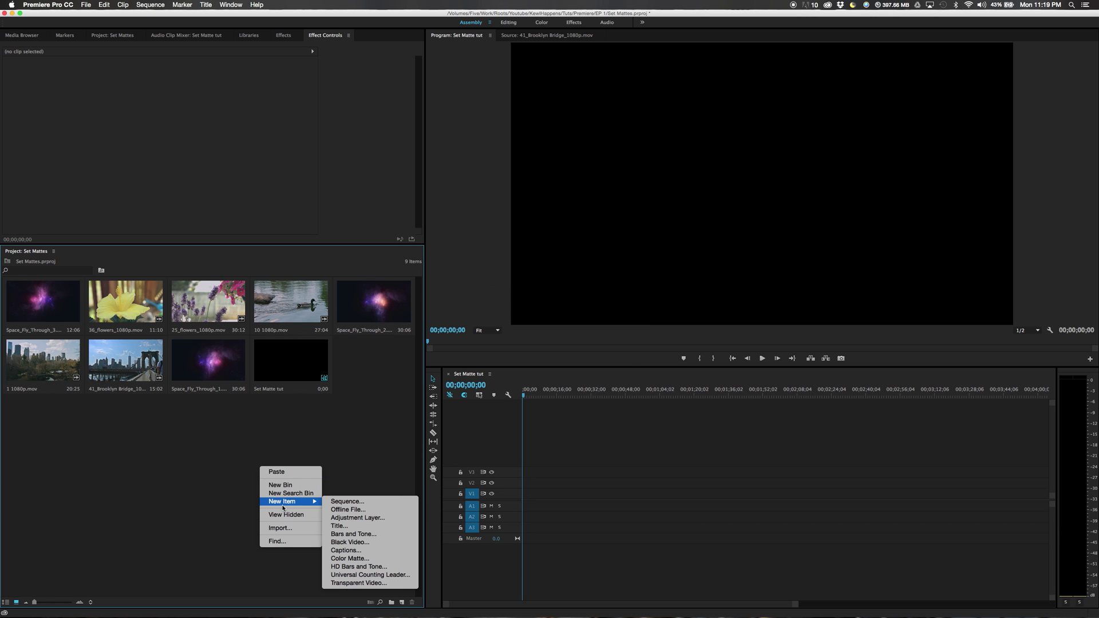
pyautogui.click(338, 526)
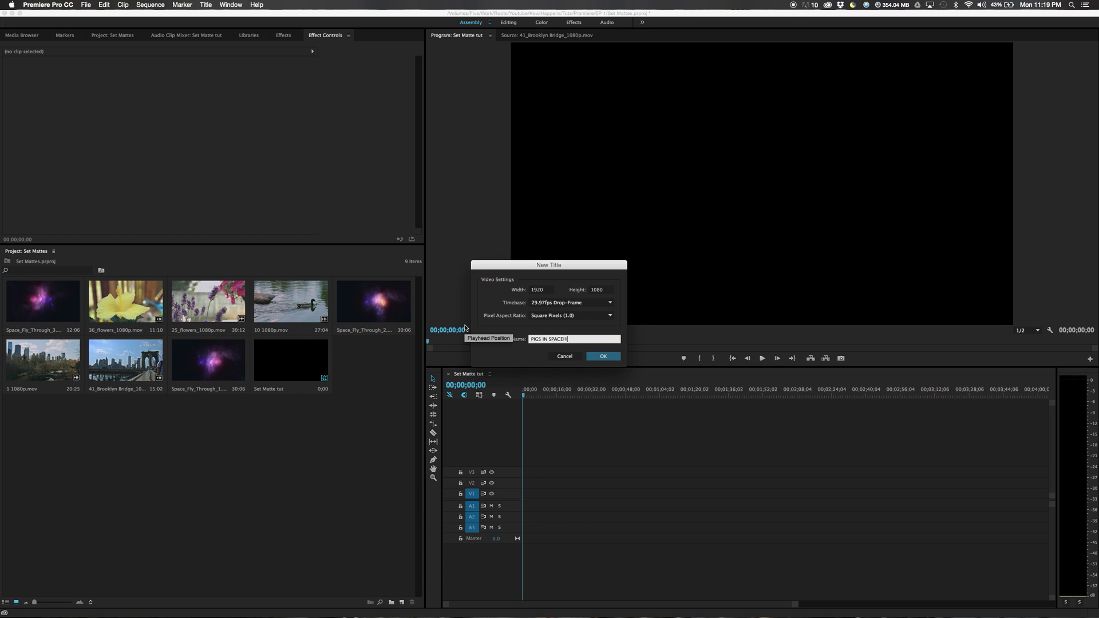
pyautogui.click(601, 359)
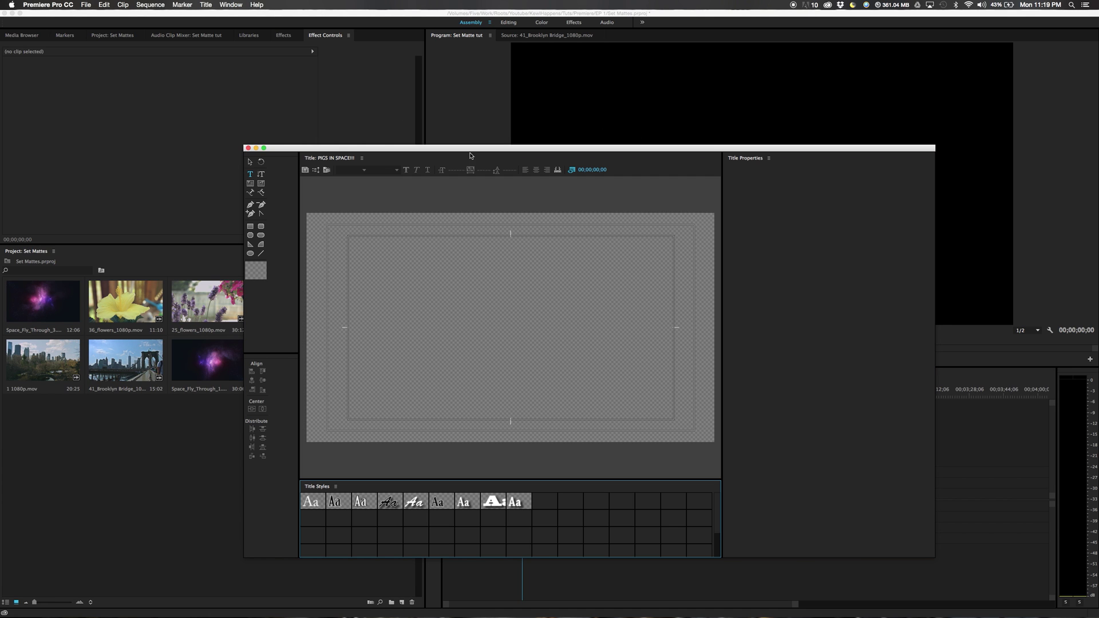
# Step: Type 'PIGS IN SPACE' in a title text box and set its 8BIT WONDER font size to 240
pyautogui.moveTo(485, 150); pyautogui.dragTo(476, 118)
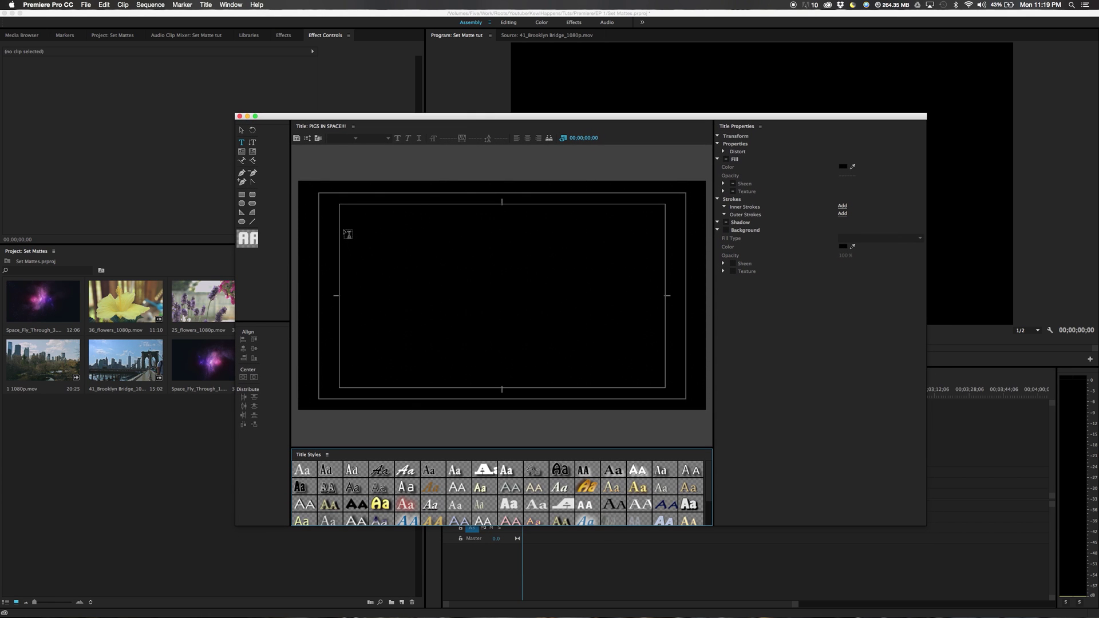
pyautogui.moveTo(344, 230); pyautogui.dragTo(660, 378)
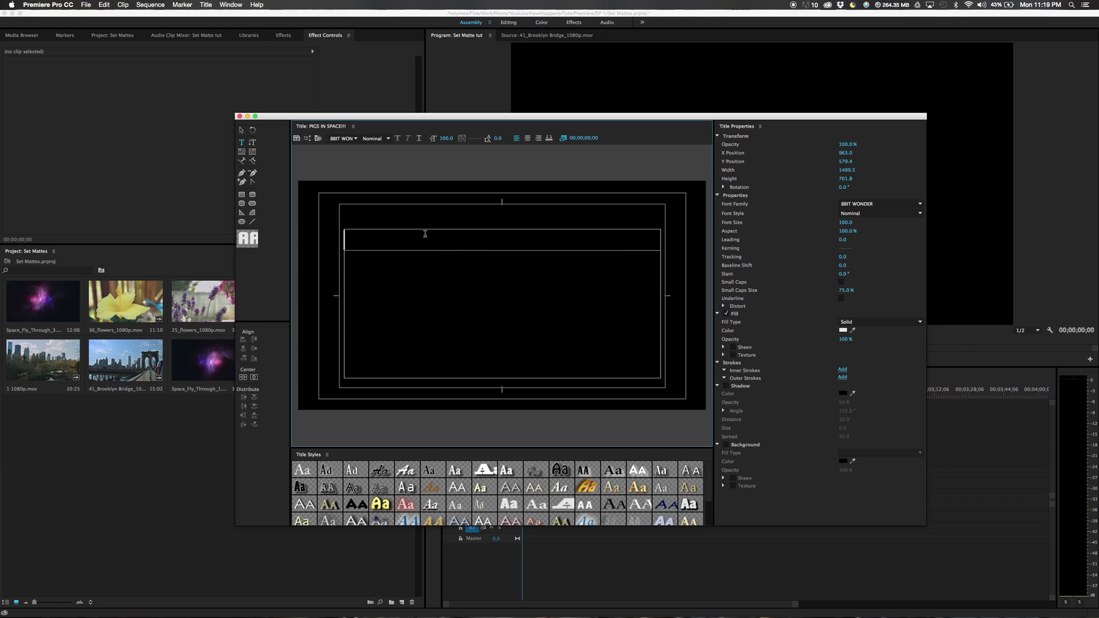
pyautogui.write('PIGS I')
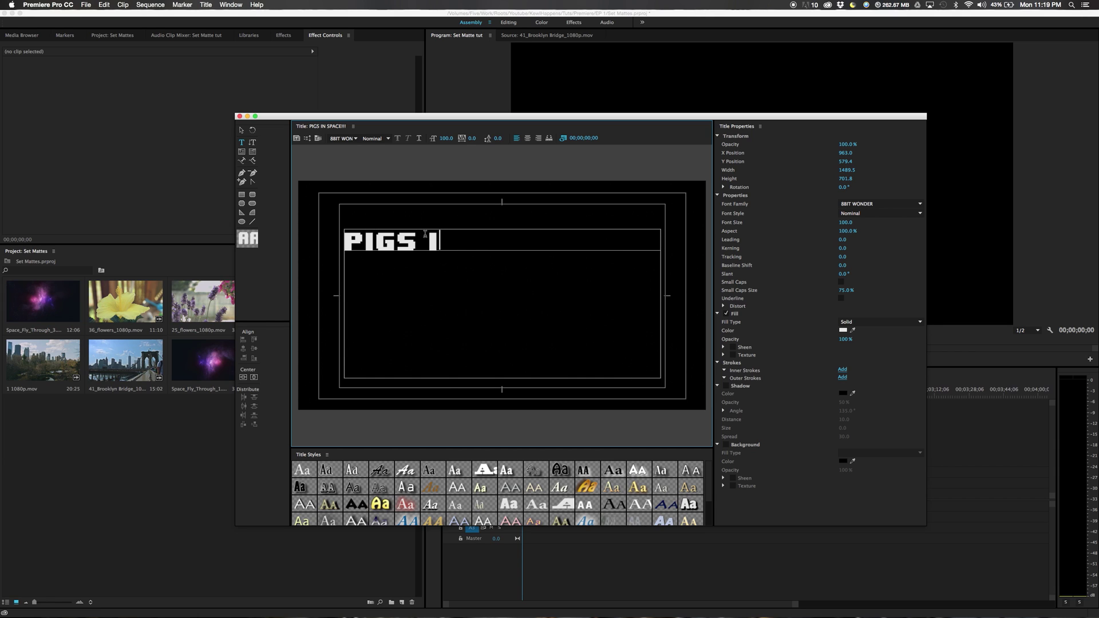
pyautogui.write('N SPACE')
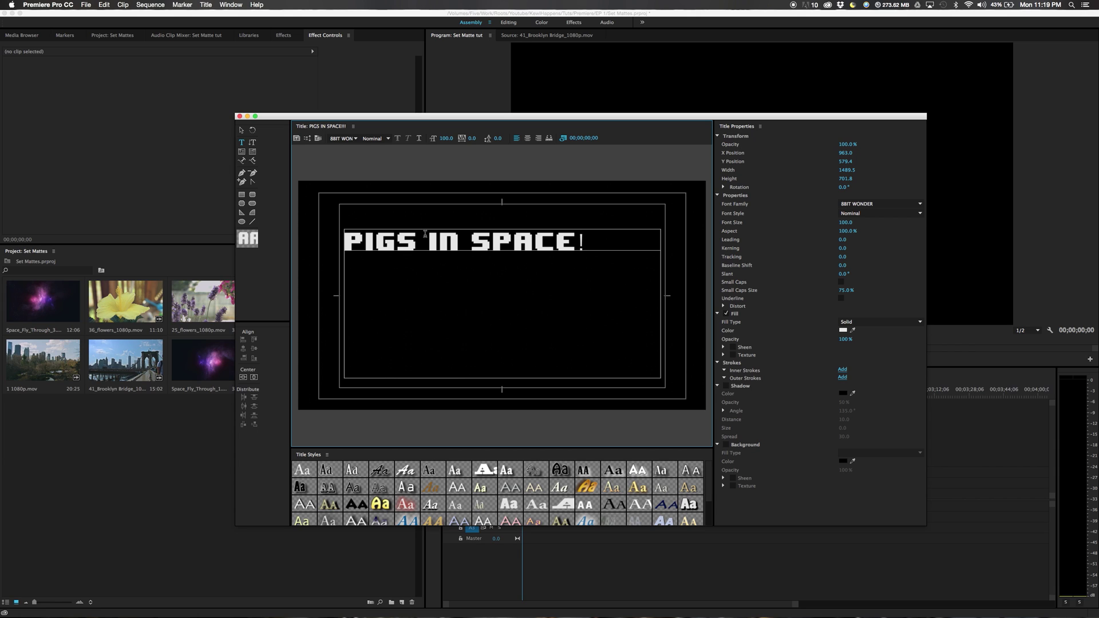
pyautogui.moveTo(577, 241); pyautogui.dragTo(339, 247)
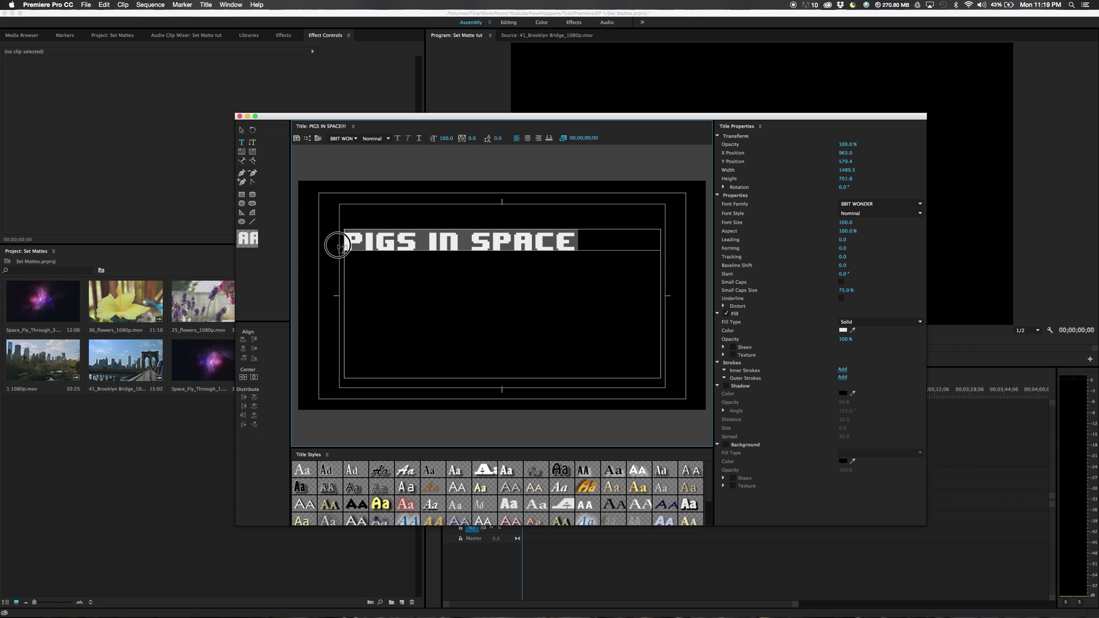
pyautogui.moveTo(845, 224); pyautogui.dragTo(930, 224)
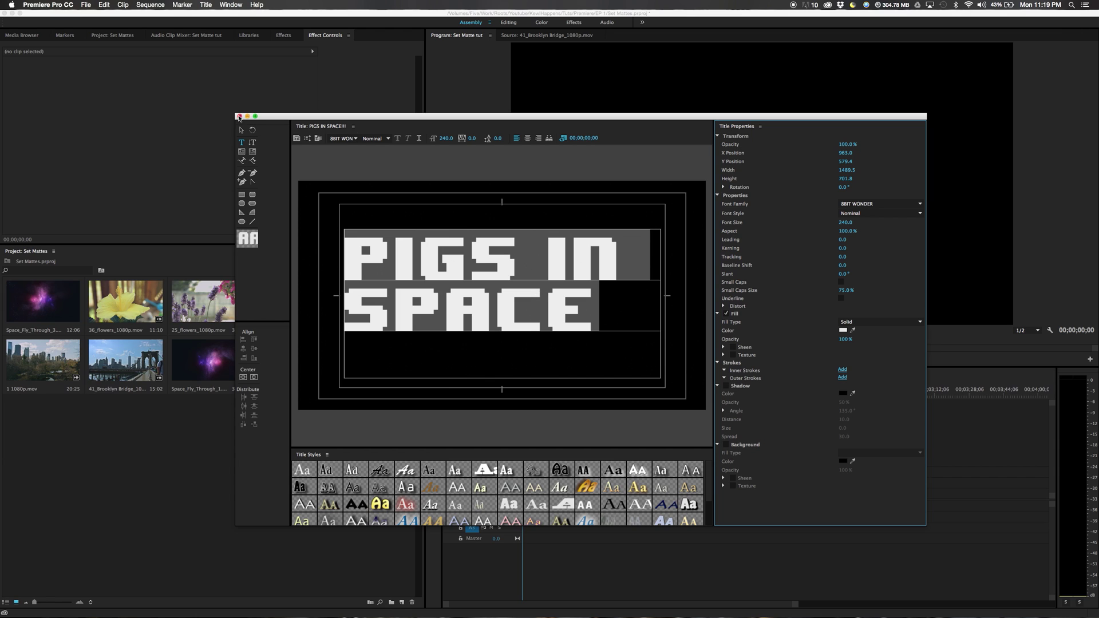
pyautogui.click(240, 117)
pyautogui.click(355, 428)
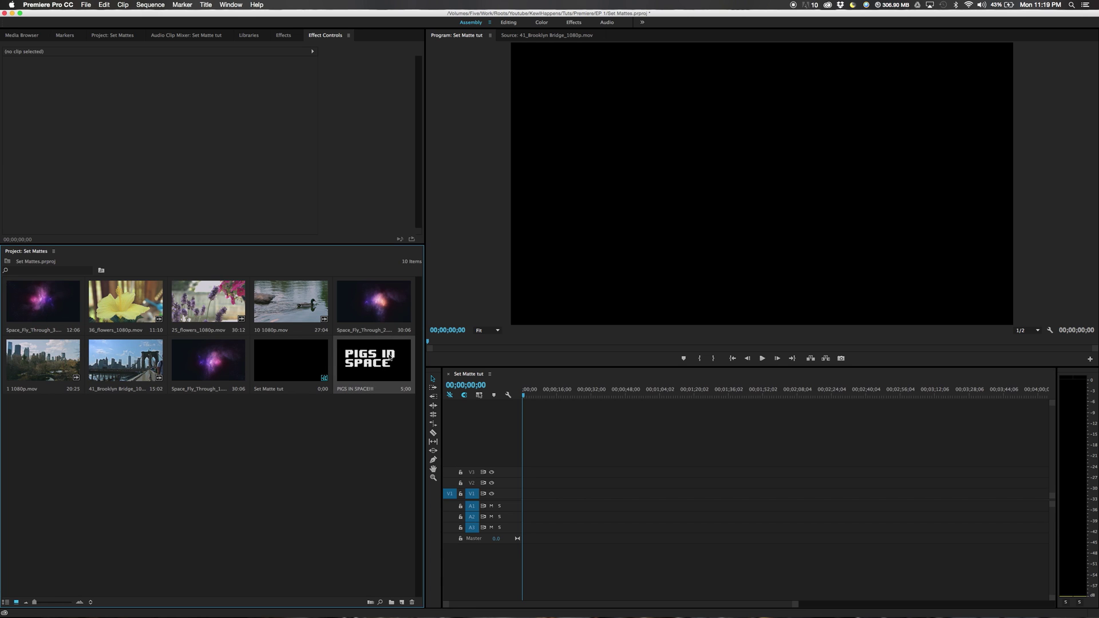
# Step: Place the PIGS IN SPACE title on V2 and trim its length
pyautogui.moveTo(370, 358); pyautogui.dragTo(545, 485)
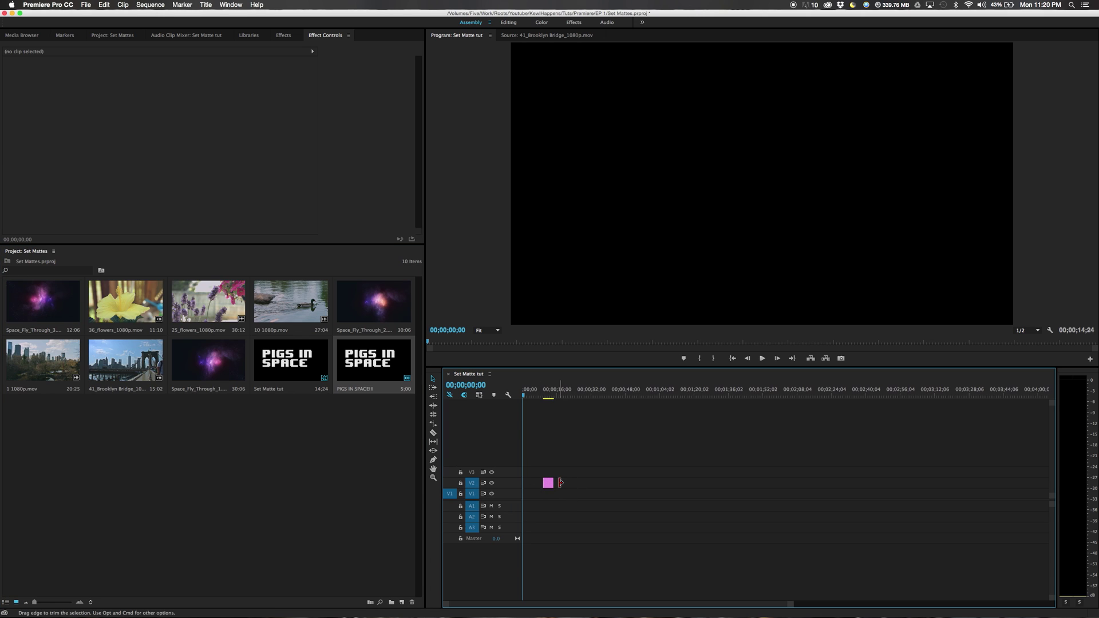
pyautogui.moveTo(553, 483); pyautogui.dragTo(591, 484)
pyautogui.moveTo(549, 395); pyautogui.dragTo(594, 416)
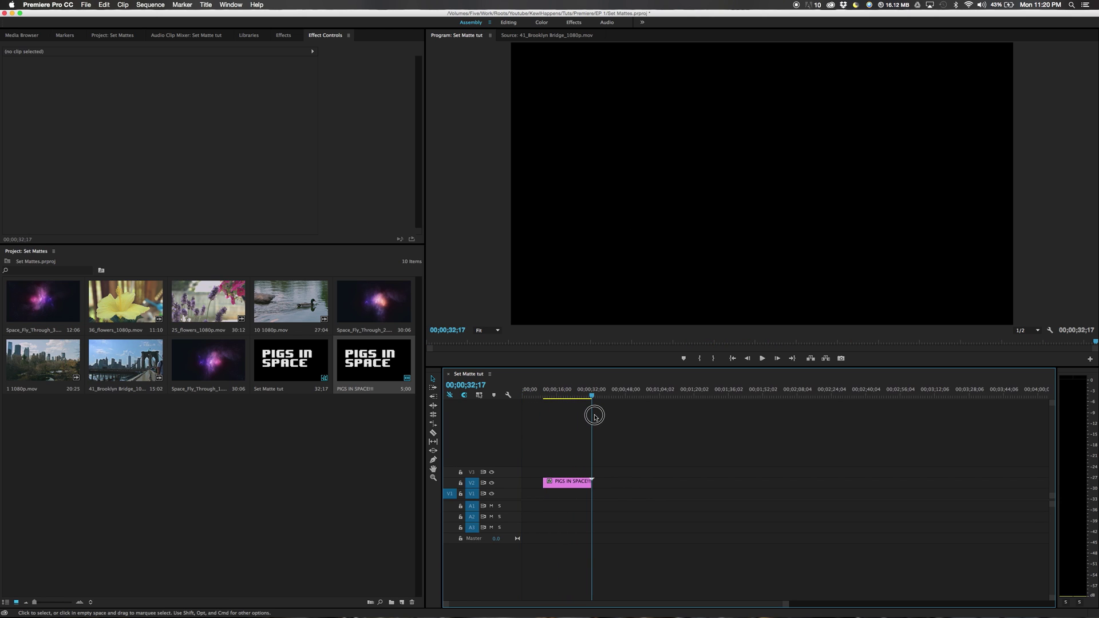
pyautogui.moveTo(594, 416); pyautogui.dragTo(568, 426)
# Step: Set the title clip's Motion Position to 1033, 606
pyautogui.click(572, 482)
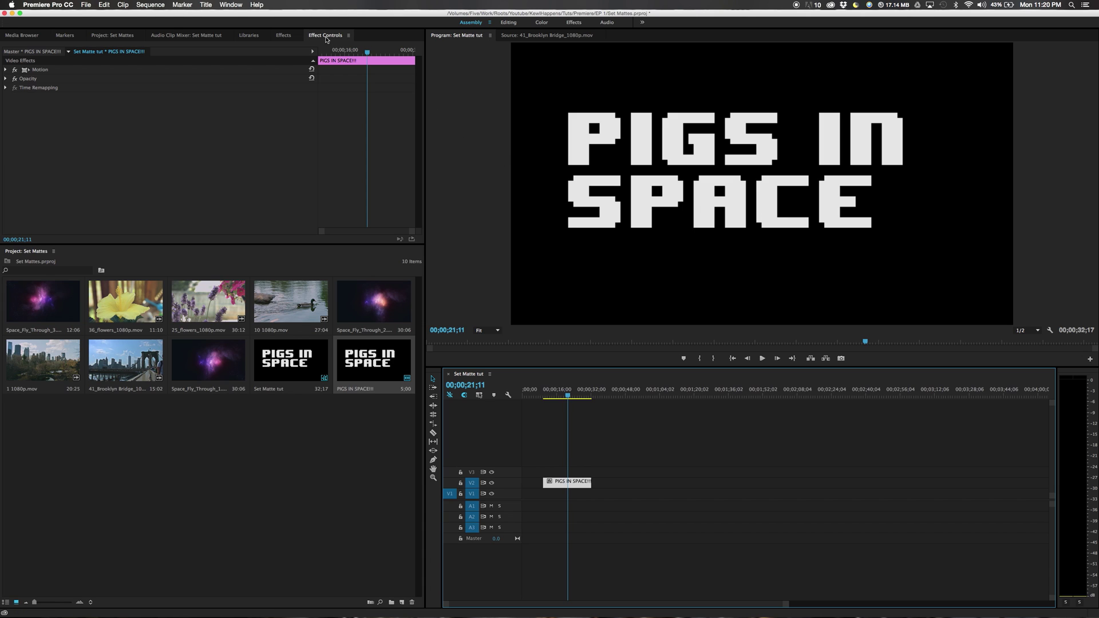
pyautogui.click(6, 70)
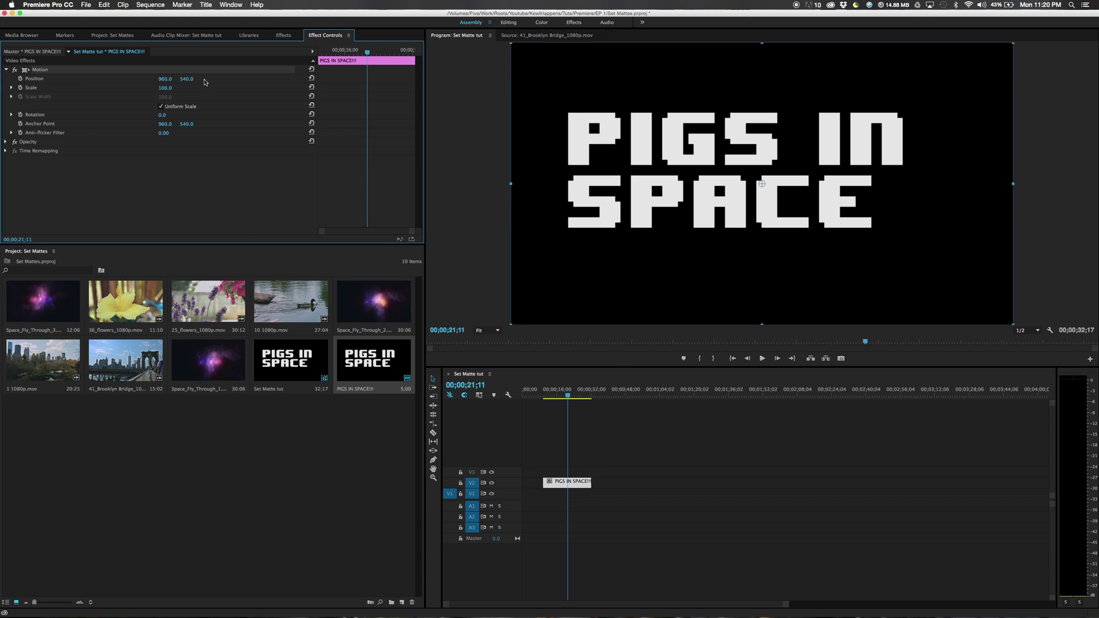
pyautogui.moveTo(778, 313); pyautogui.dragTo(793, 329)
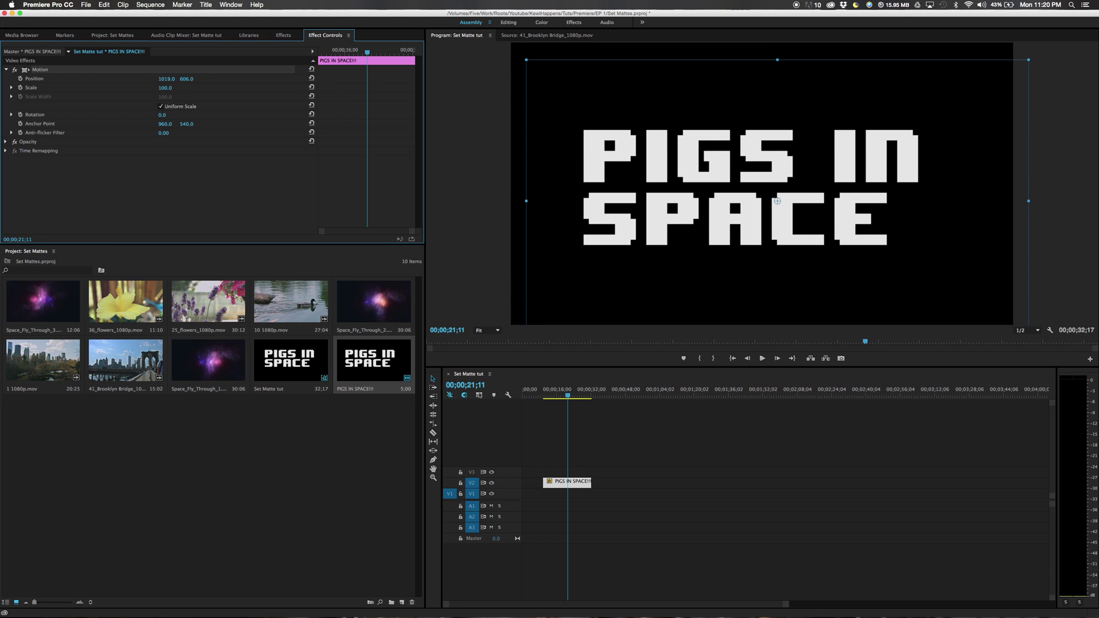
pyautogui.moveTo(166, 79); pyautogui.dragTo(174, 78)
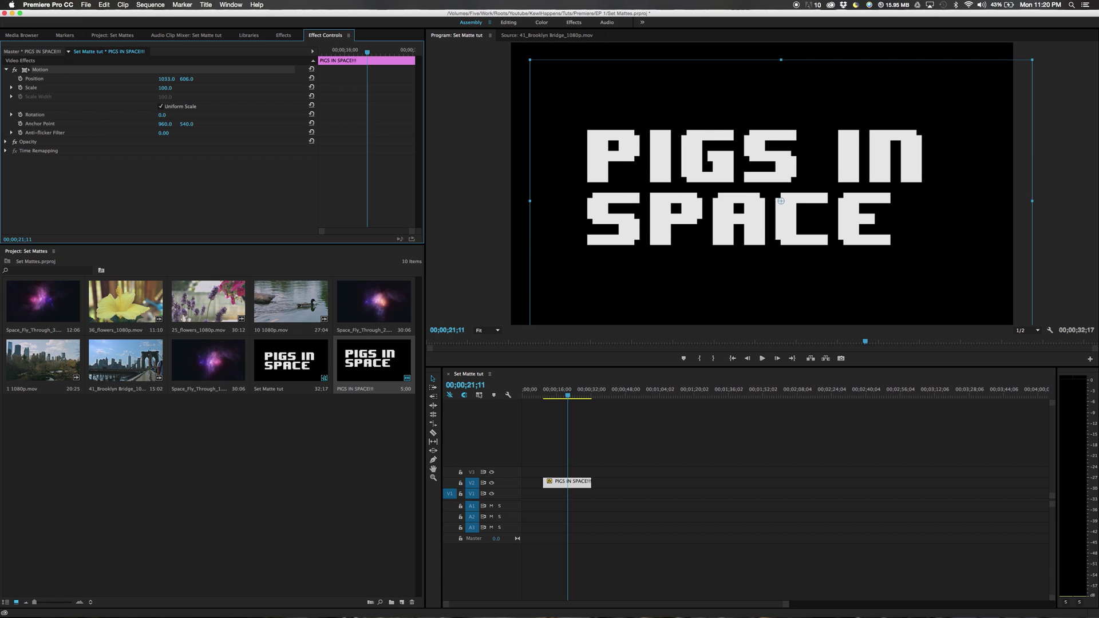
pyautogui.click(217, 410)
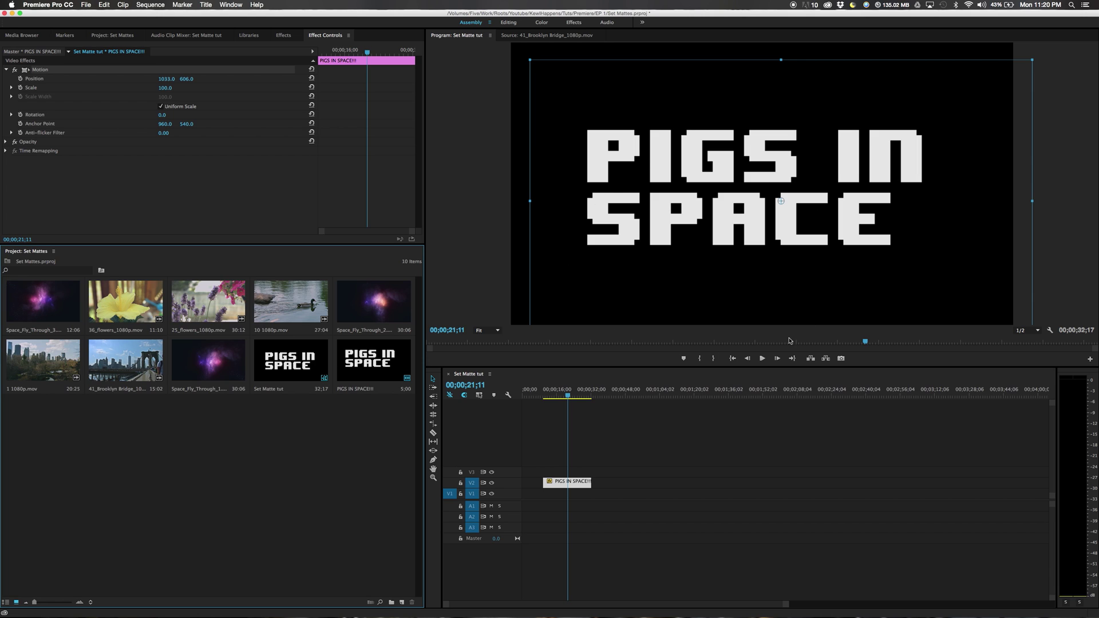
# Step: Place Space_Fly_Through_1.mov on V1 beneath the title clip
pyautogui.click(226, 359)
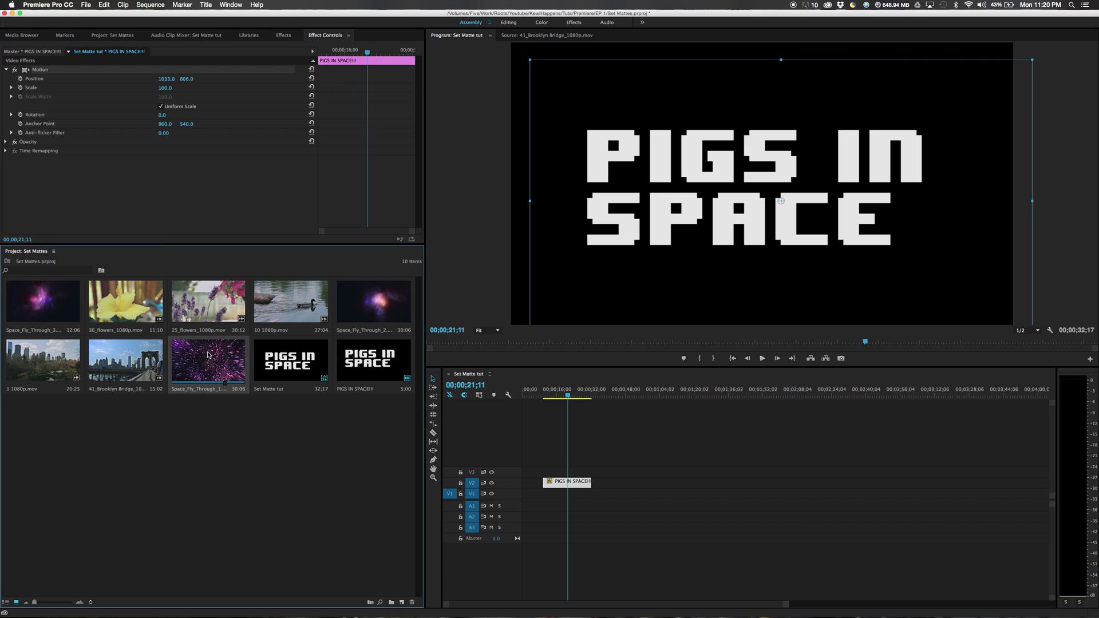
pyautogui.moveTo(209, 355); pyautogui.dragTo(542, 497)
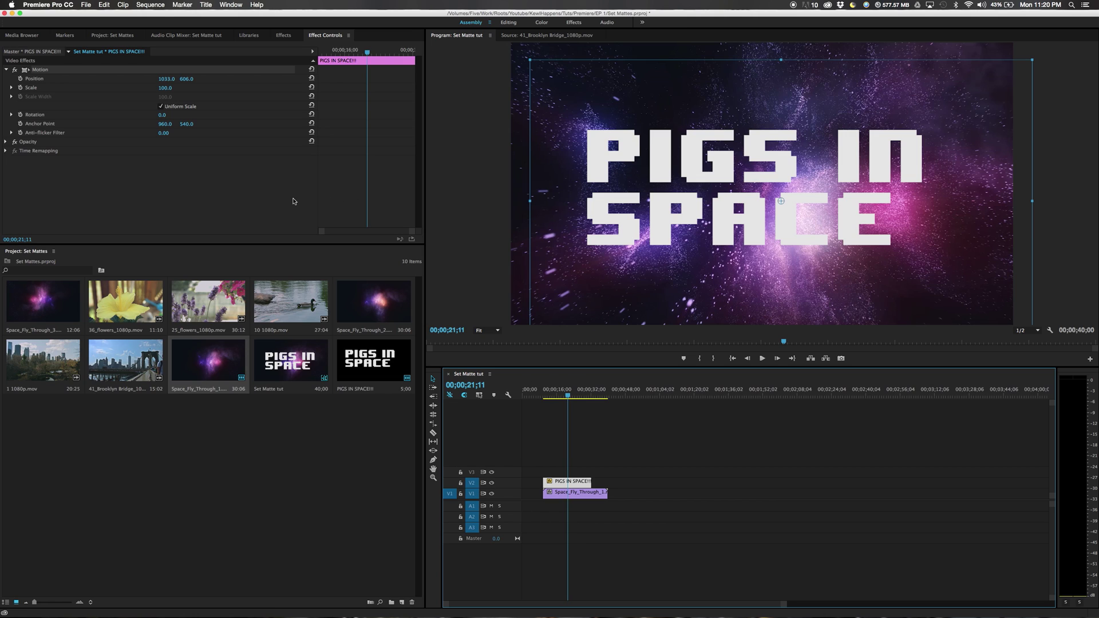
pyautogui.click(280, 35)
pyautogui.click(230, 5)
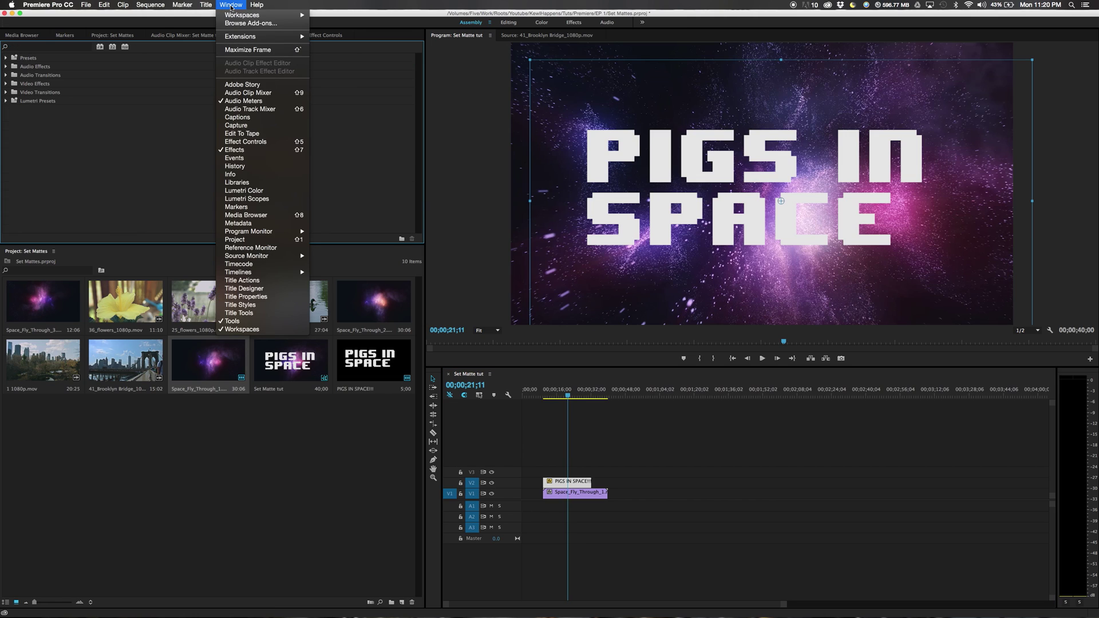
pyautogui.press('Escape')
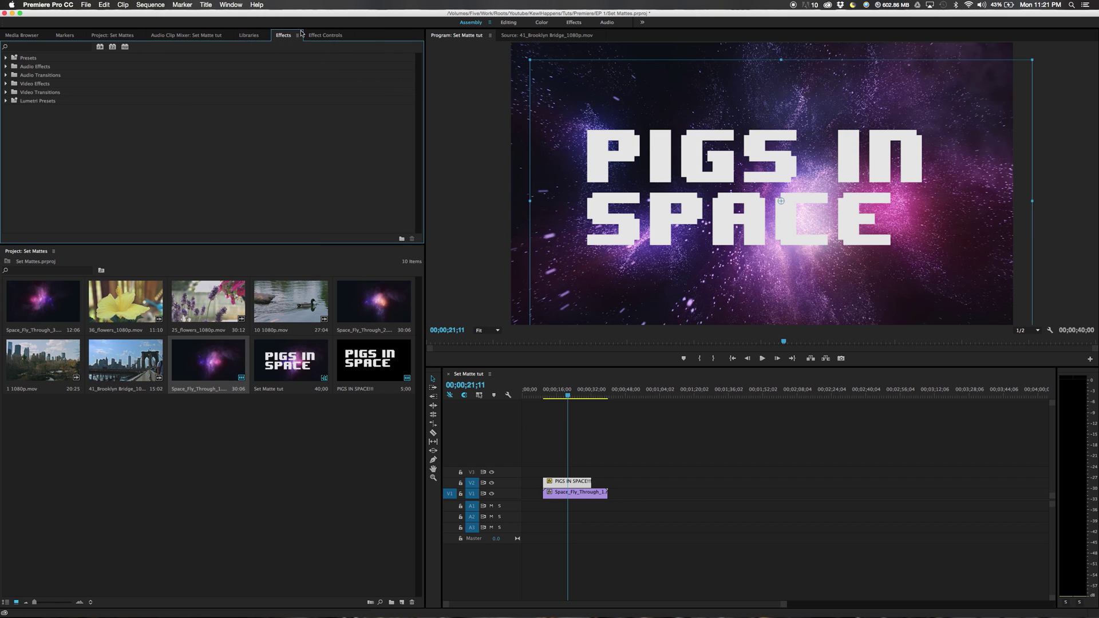
pyautogui.click(297, 35)
pyautogui.click(310, 44)
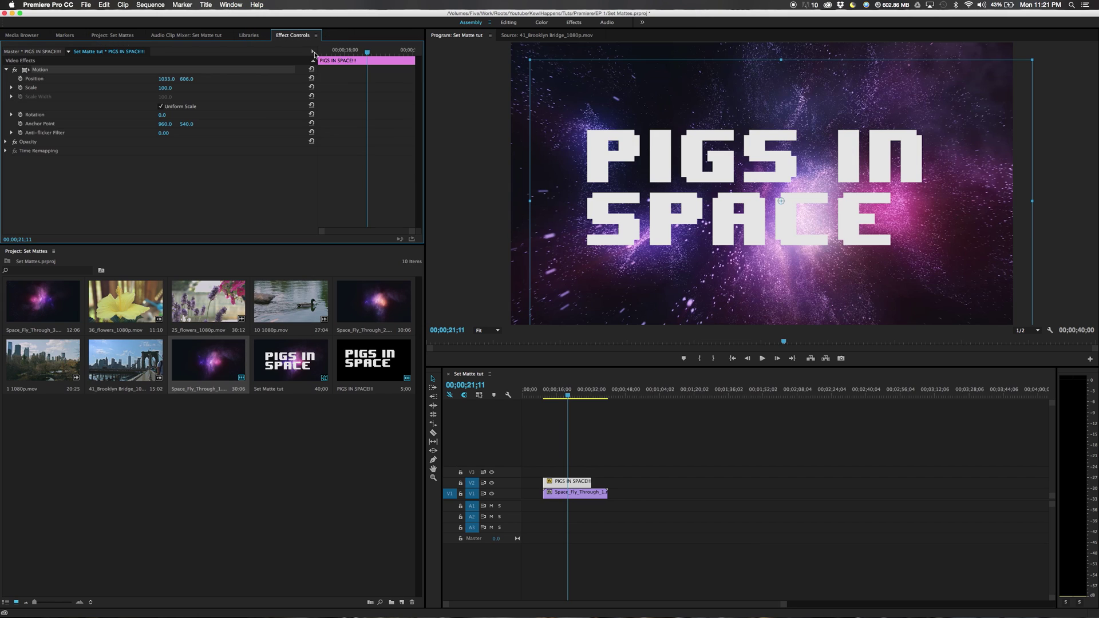
pyautogui.click(235, 5)
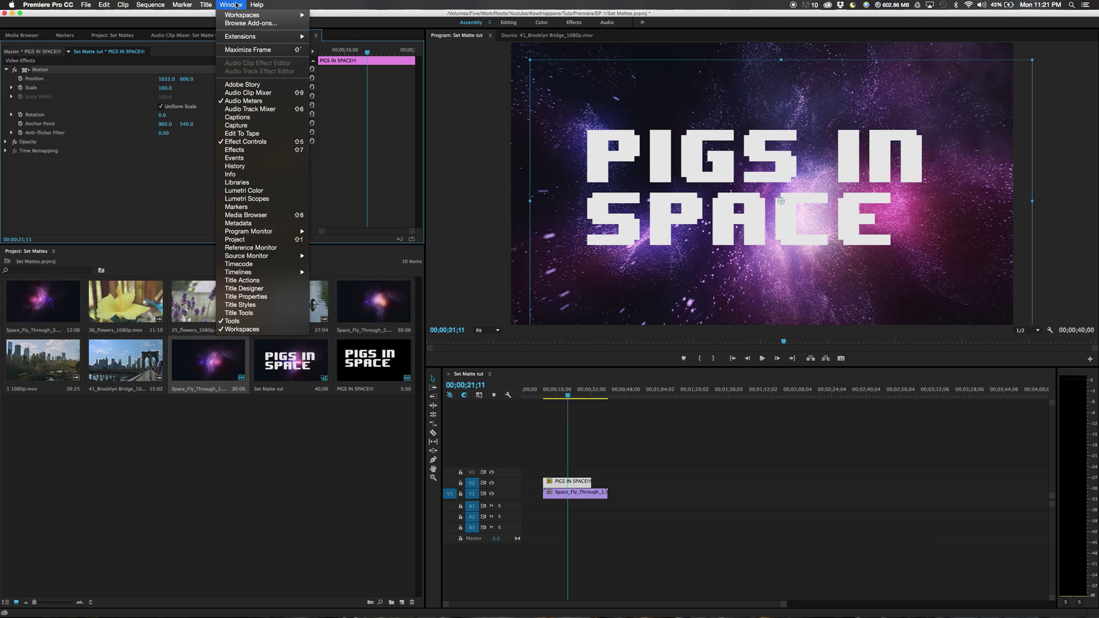
pyautogui.click(245, 150)
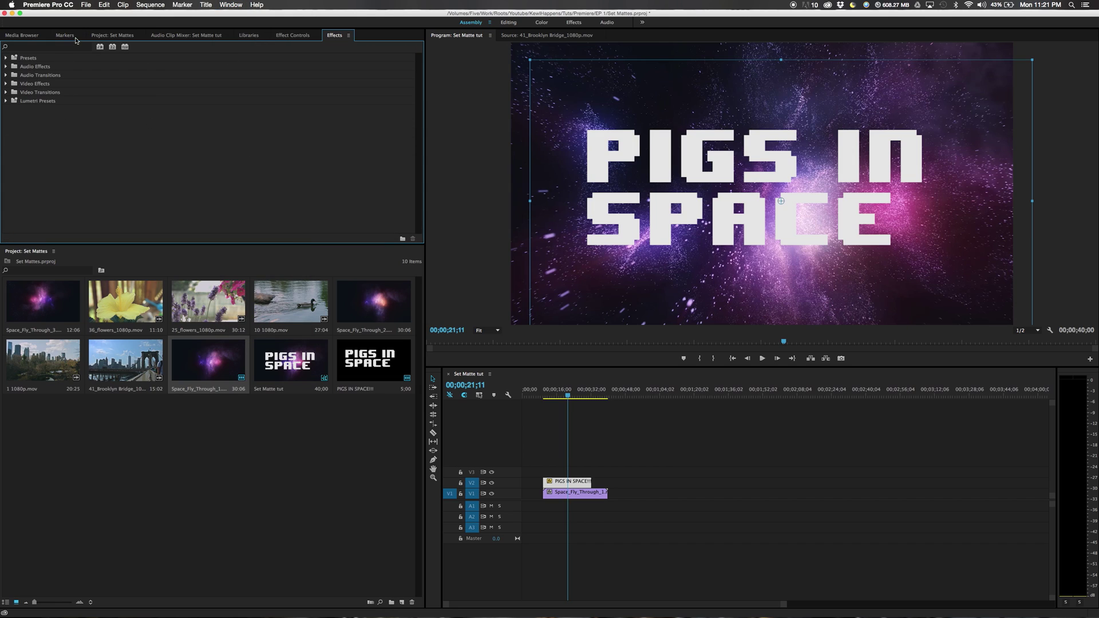
# Step: Apply Track Matte Key, found by searching 'track', to the space footage clip
pyautogui.click(58, 48)
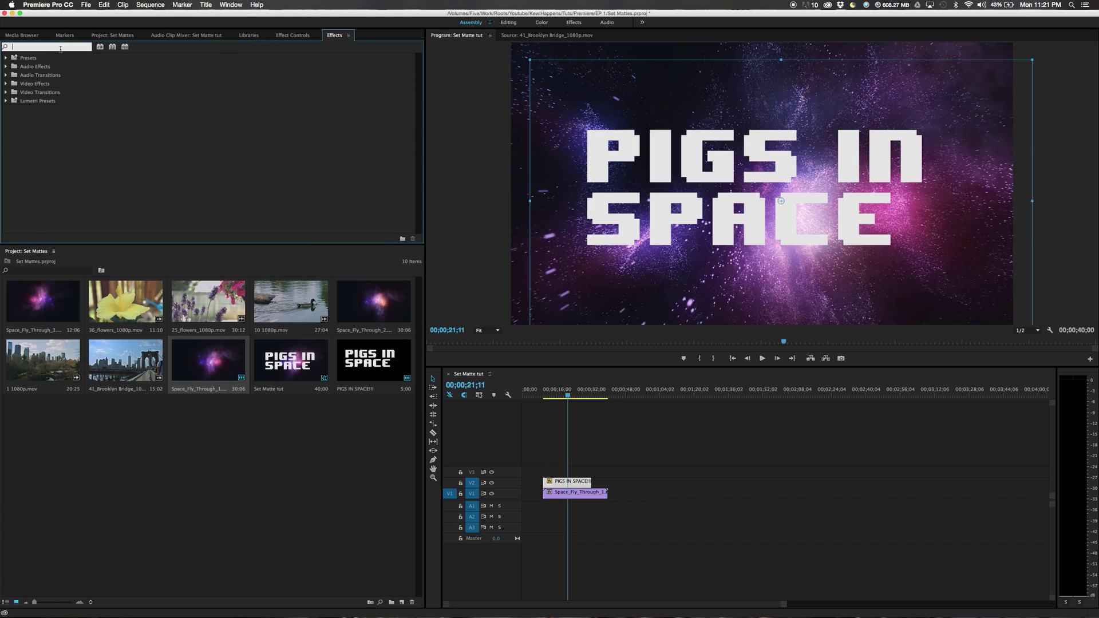
pyautogui.write('track')
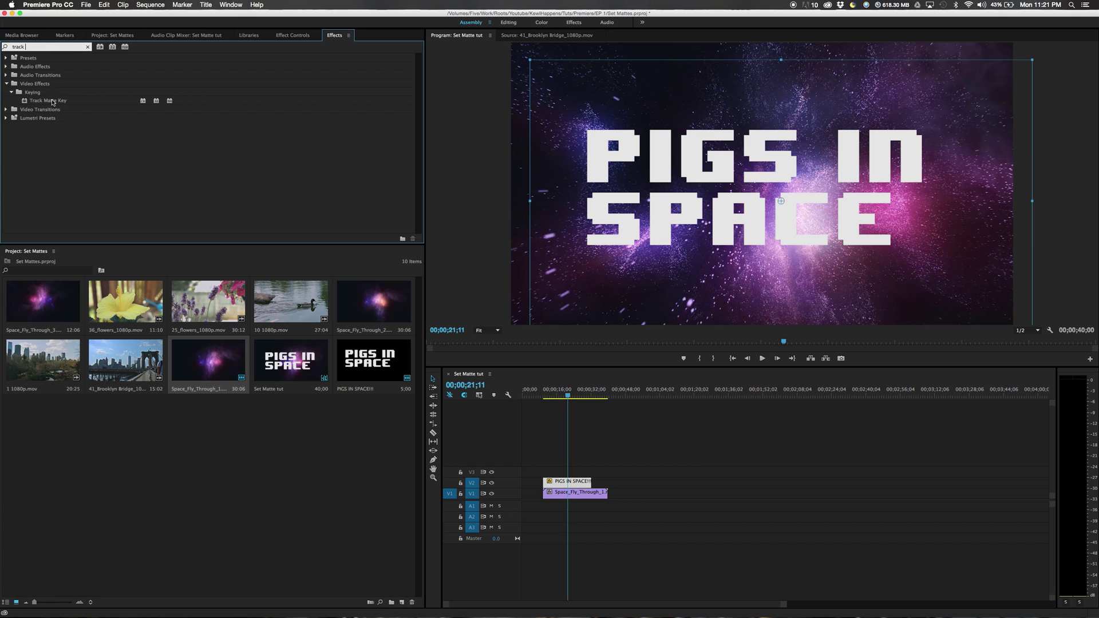
pyautogui.moveTo(53, 101); pyautogui.dragTo(553, 496)
pyautogui.click(579, 495)
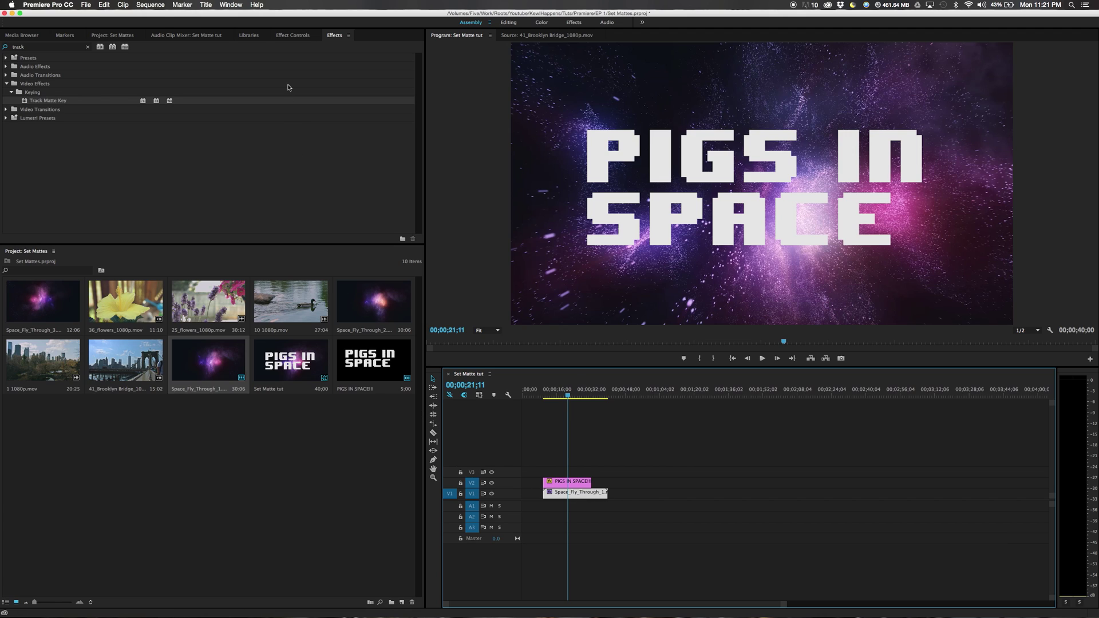
pyautogui.click(292, 37)
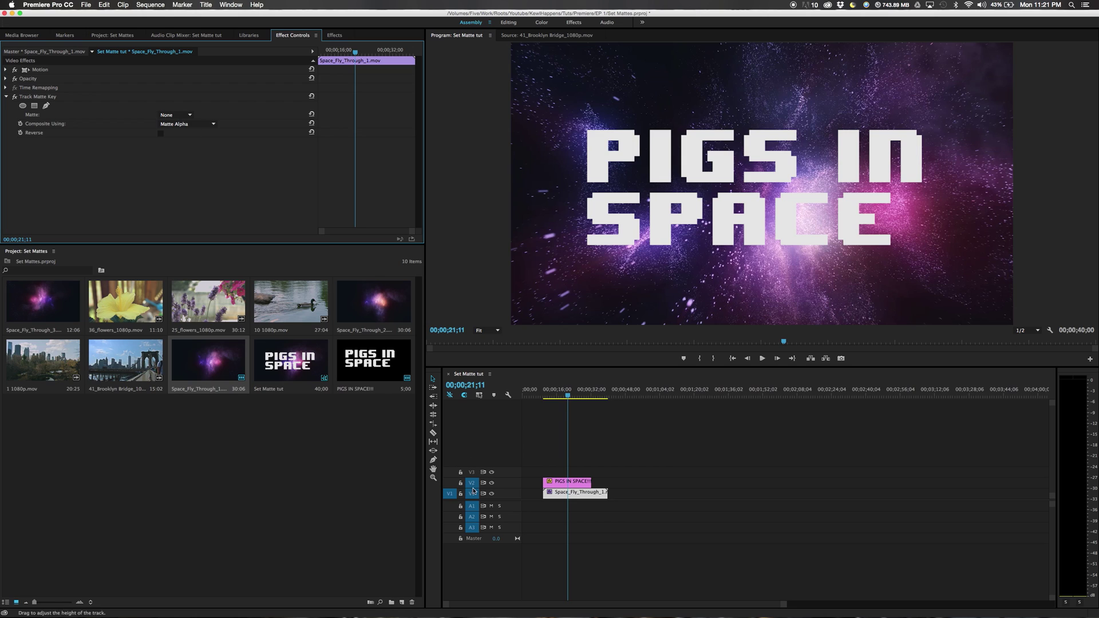
# Step: Shift the title and space clips up one track and set Track Matte Key's Matte to Video 3
pyautogui.click(175, 115)
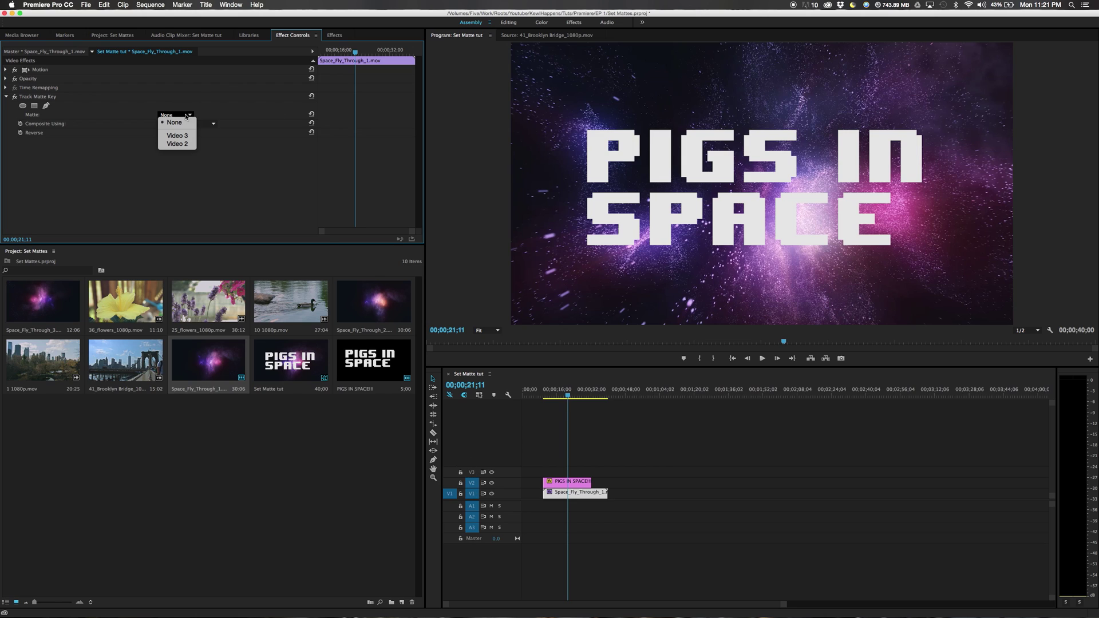
pyautogui.click(182, 143)
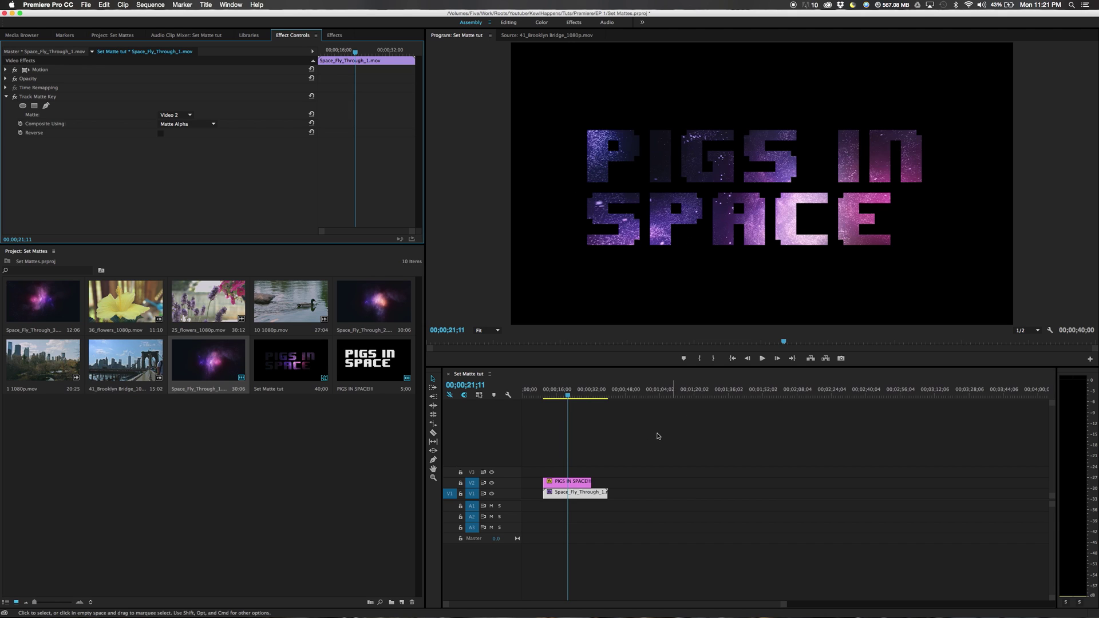
pyautogui.moveTo(637, 448); pyautogui.dragTo(560, 483)
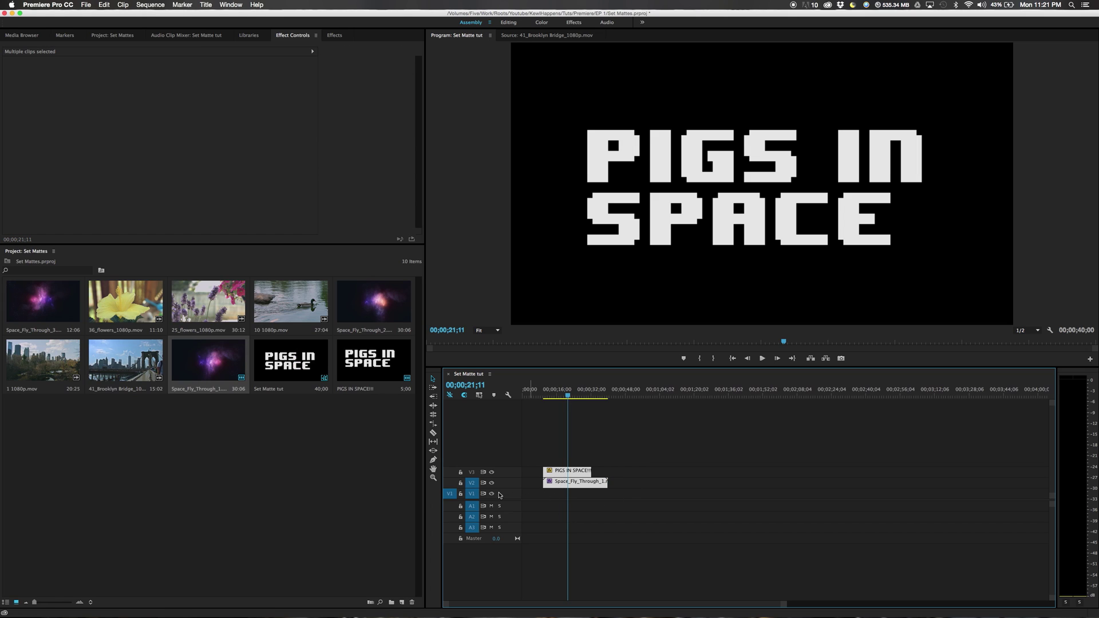
pyautogui.click(638, 496)
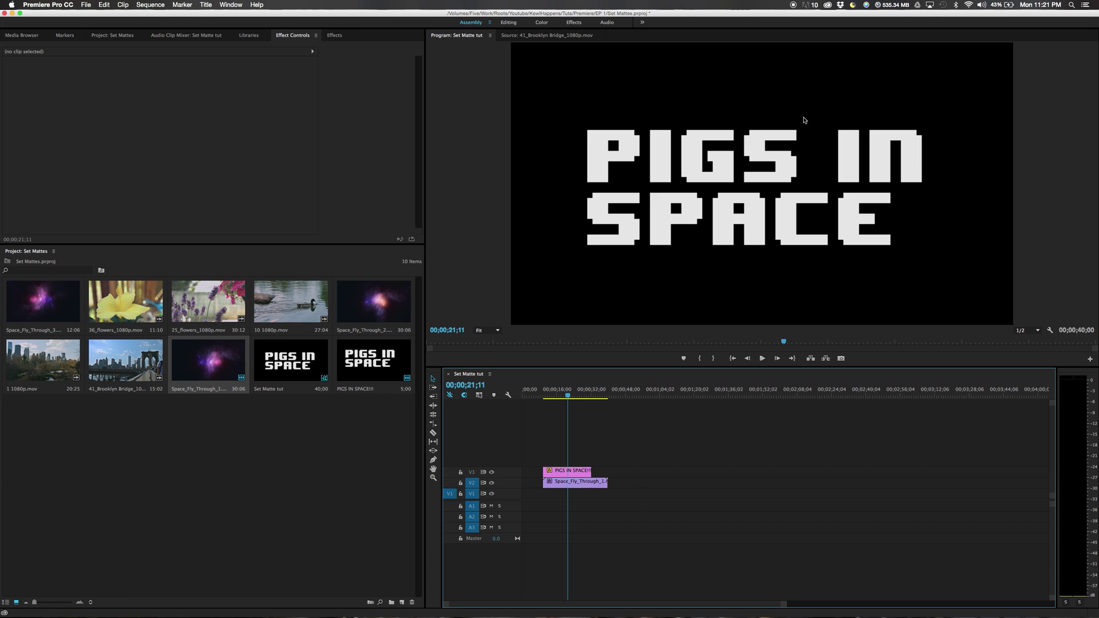
pyautogui.click(559, 489)
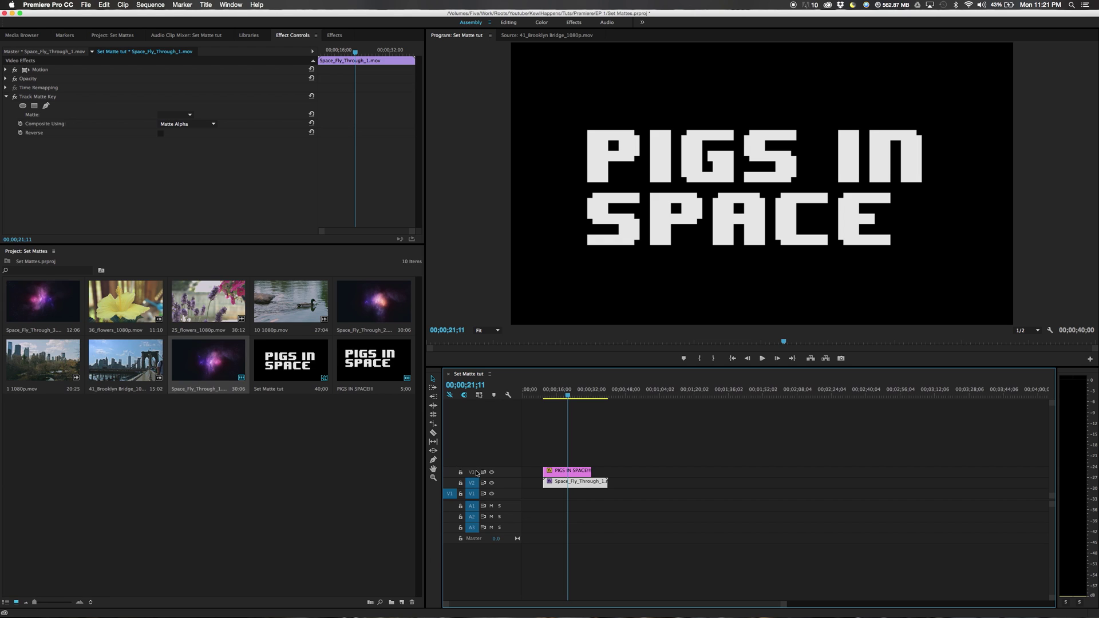
pyautogui.click(574, 471)
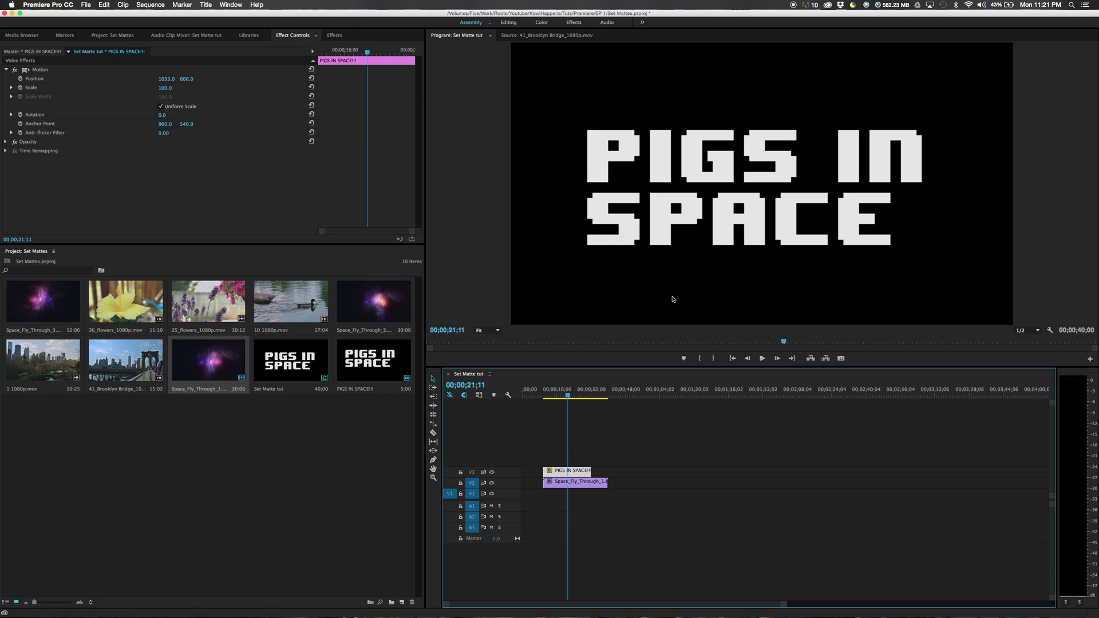
pyautogui.click(559, 481)
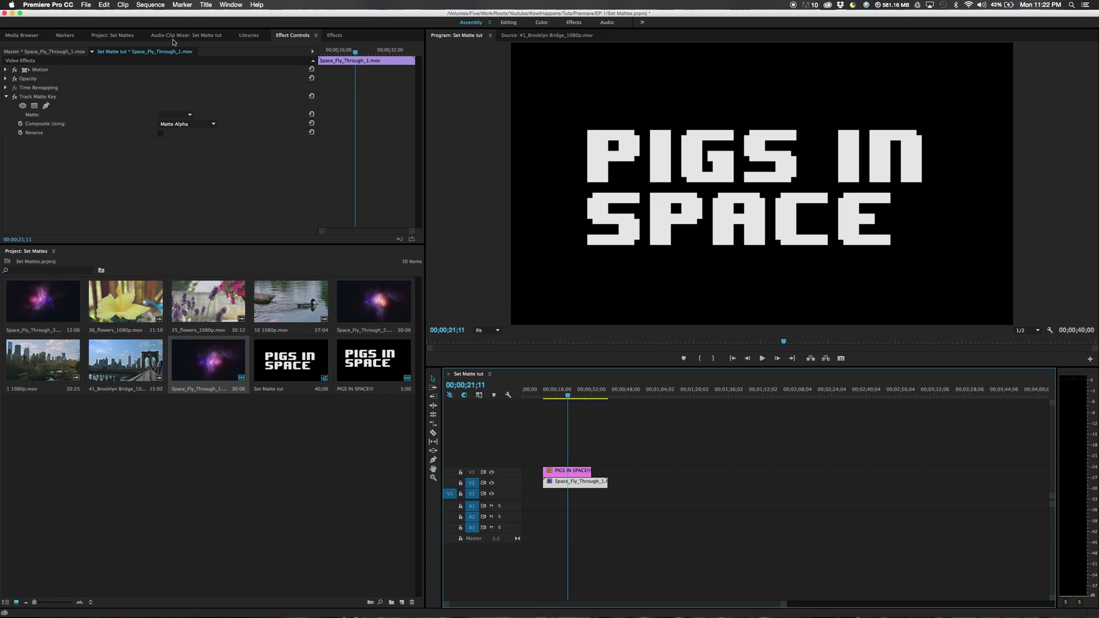
pyautogui.click(175, 114)
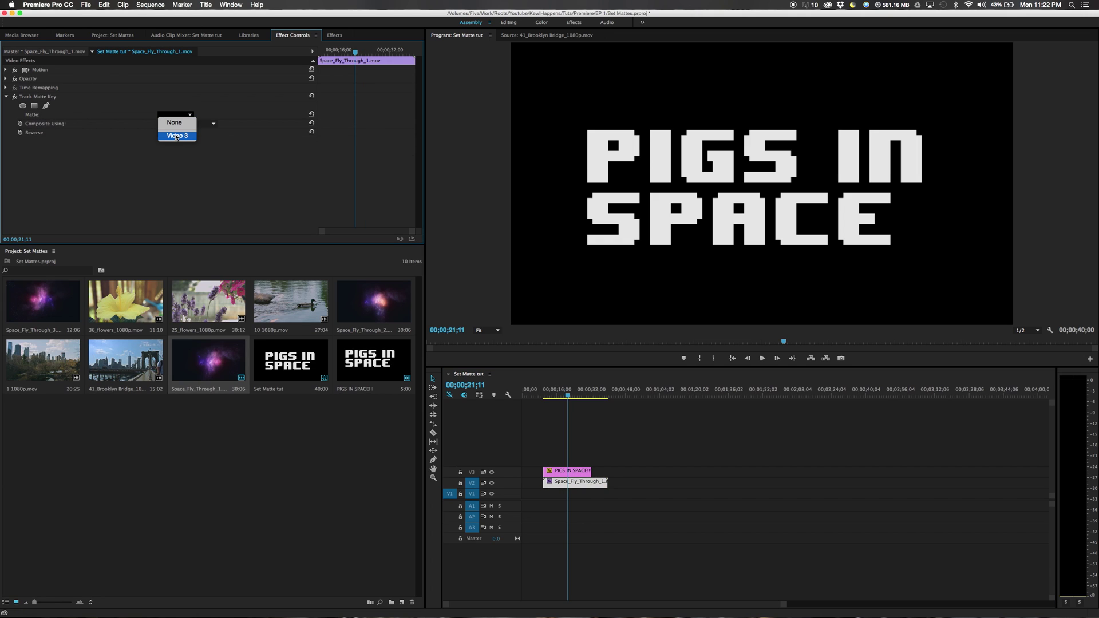
pyautogui.click(176, 136)
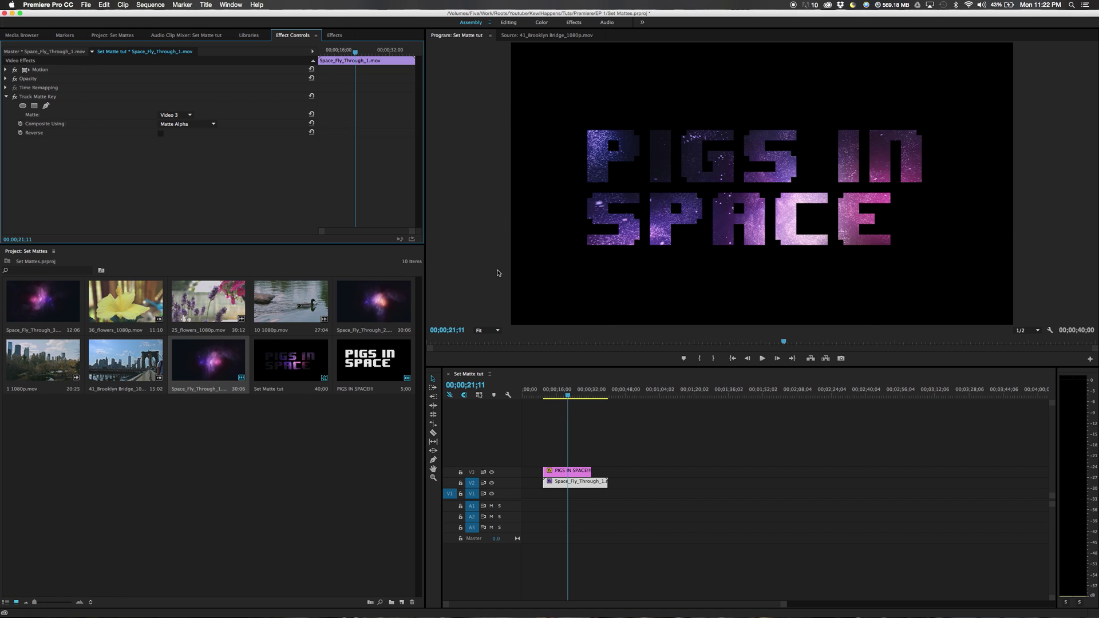
# Step: Create a 1920×1080 colour matte in bright green and name it 'weird green'
pyautogui.click(177, 436)
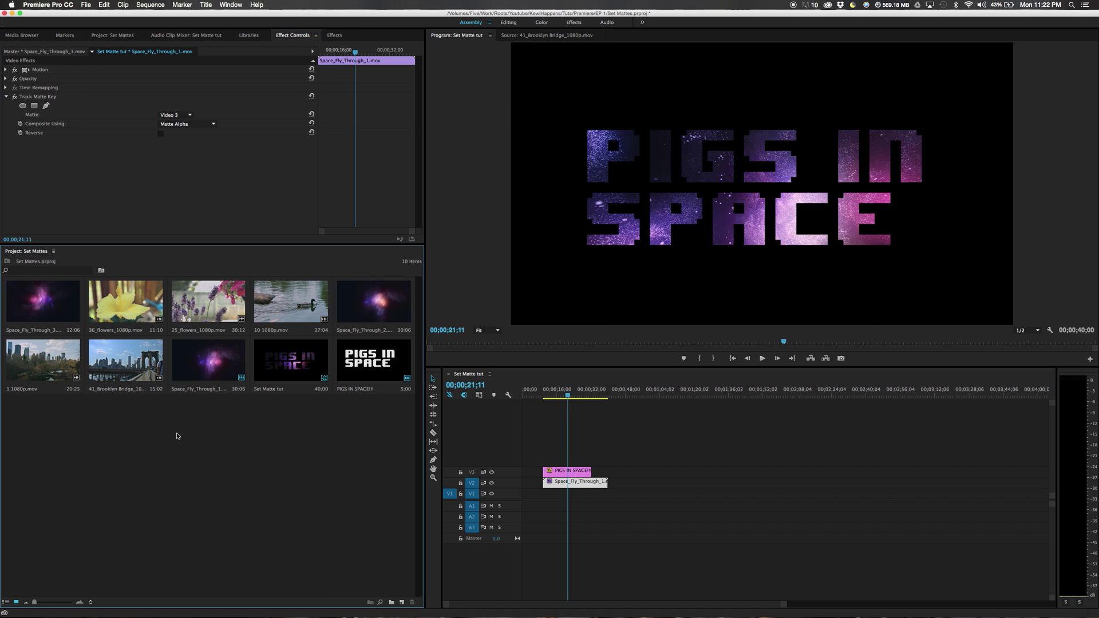
pyautogui.rightClick(116, 453)
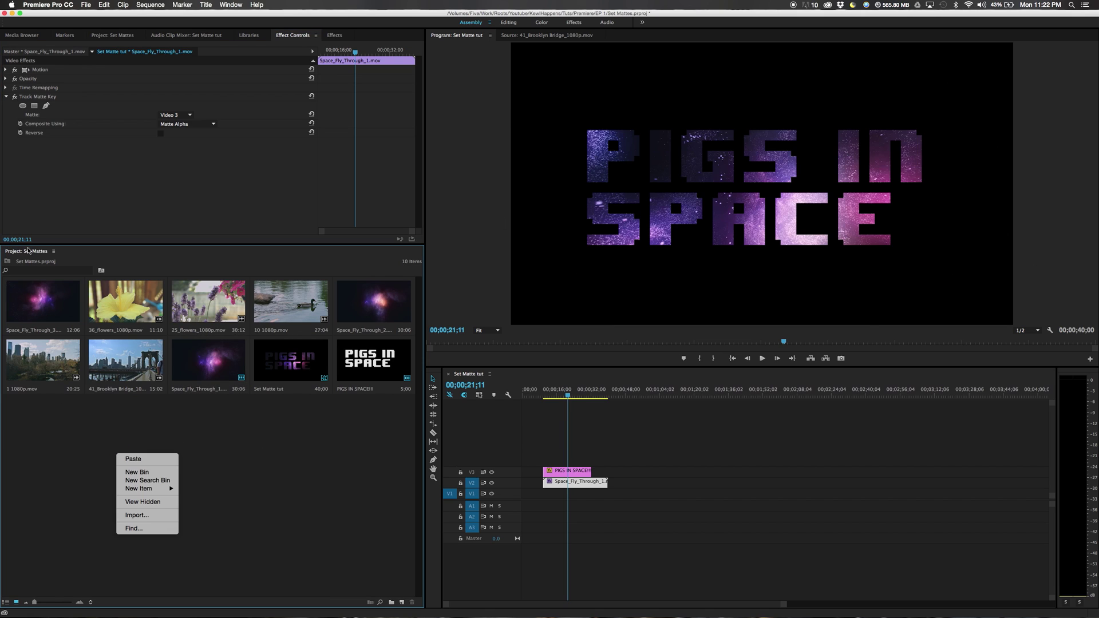
pyautogui.moveTo(161, 489)
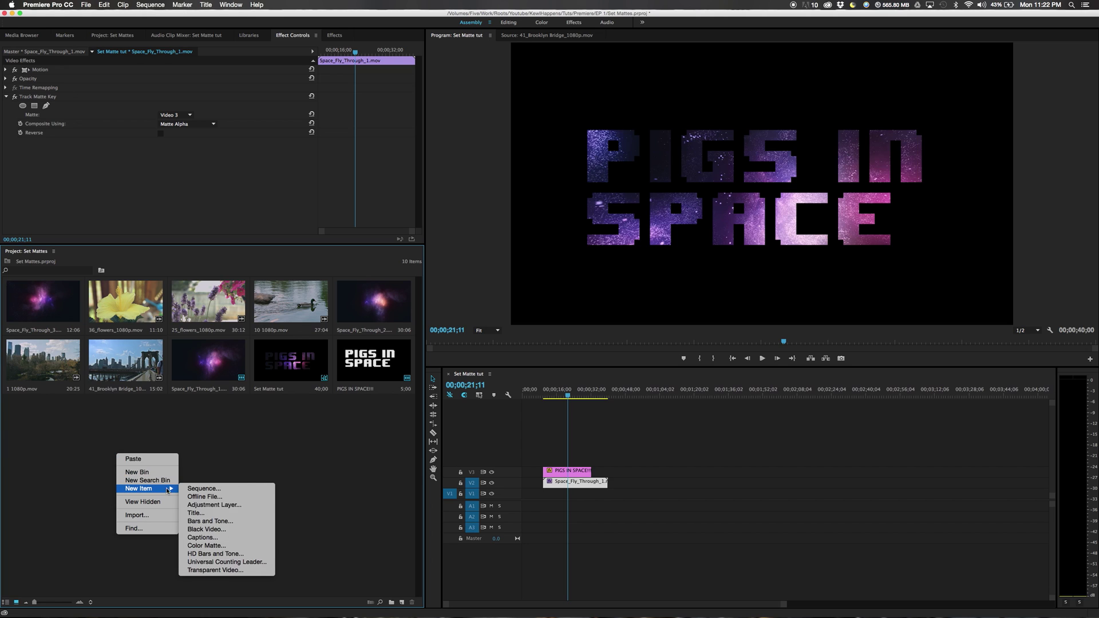
pyautogui.click(207, 545)
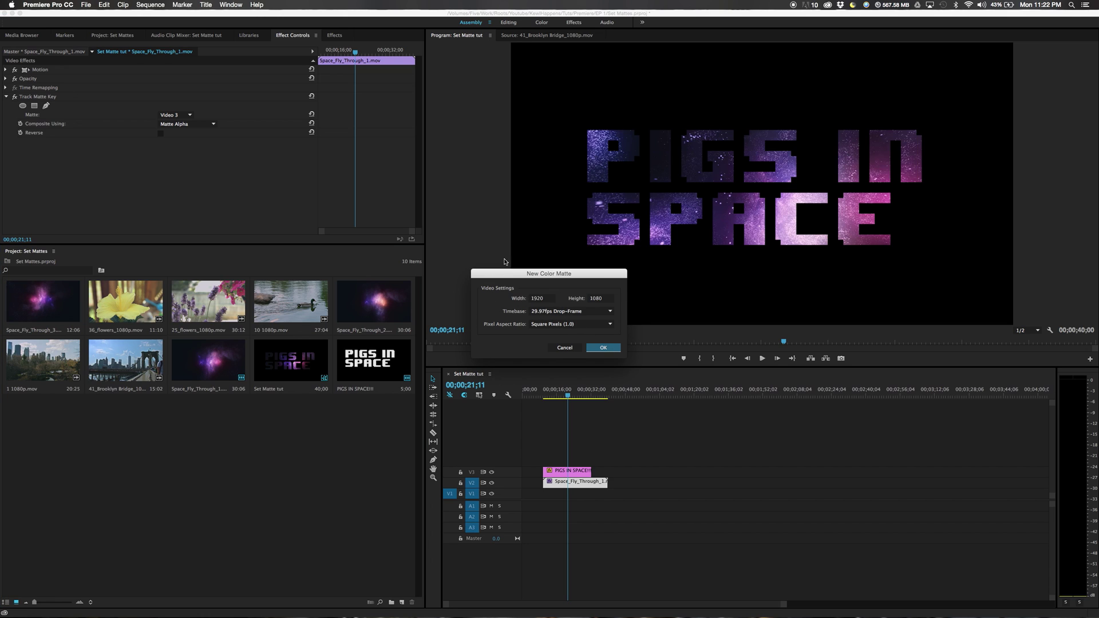
pyautogui.click(603, 348)
pyautogui.moveTo(544, 186)
pyautogui.mouseDown()
pyautogui.moveTo(470, 195)
pyautogui.moveTo(543, 231)
pyautogui.moveTo(536, 205)
pyautogui.moveTo(464, 234)
pyautogui.mouseUp()
pyautogui.moveTo(570, 220); pyautogui.dragTo(570, 187)
pyautogui.click(511, 244)
pyautogui.moveTo(511, 244); pyautogui.dragTo(536, 248)
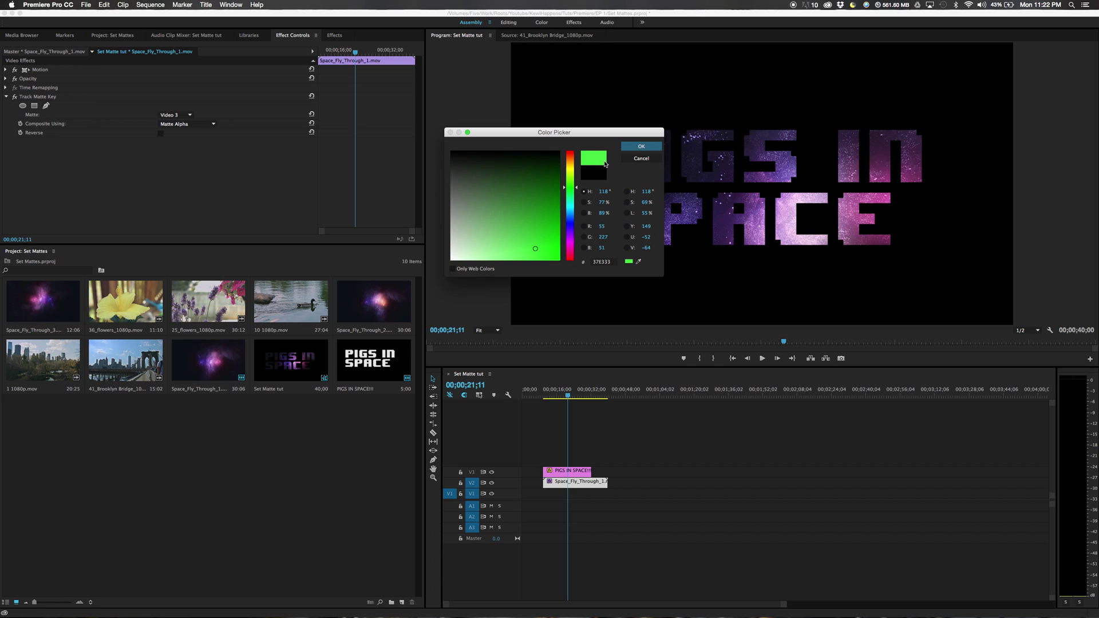
pyautogui.click(641, 147)
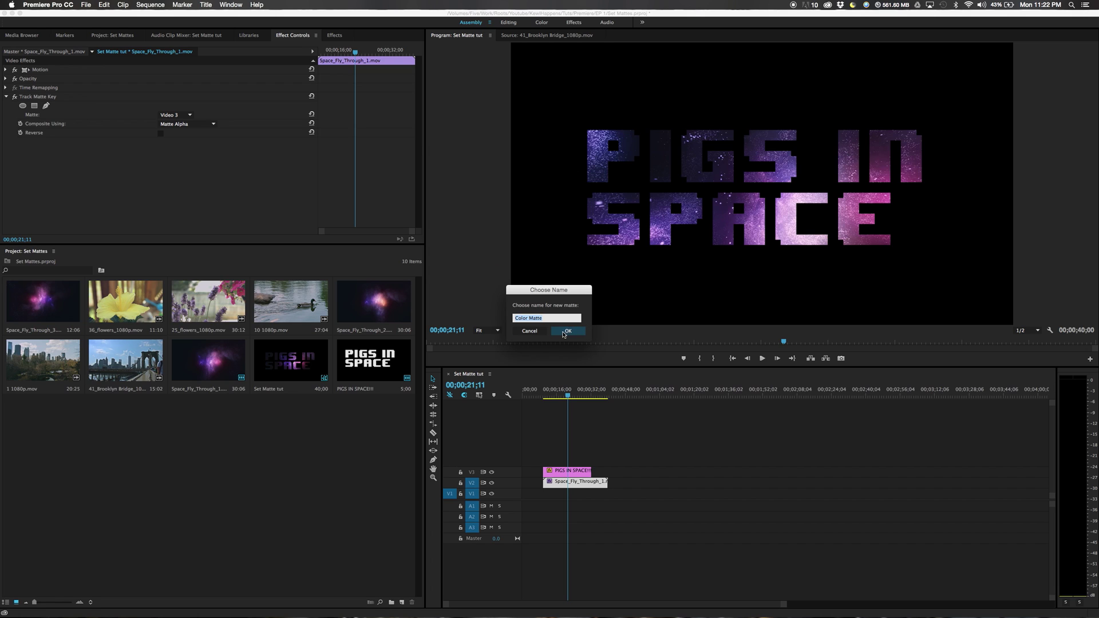
pyautogui.write('weird green')
pyautogui.press('Return')
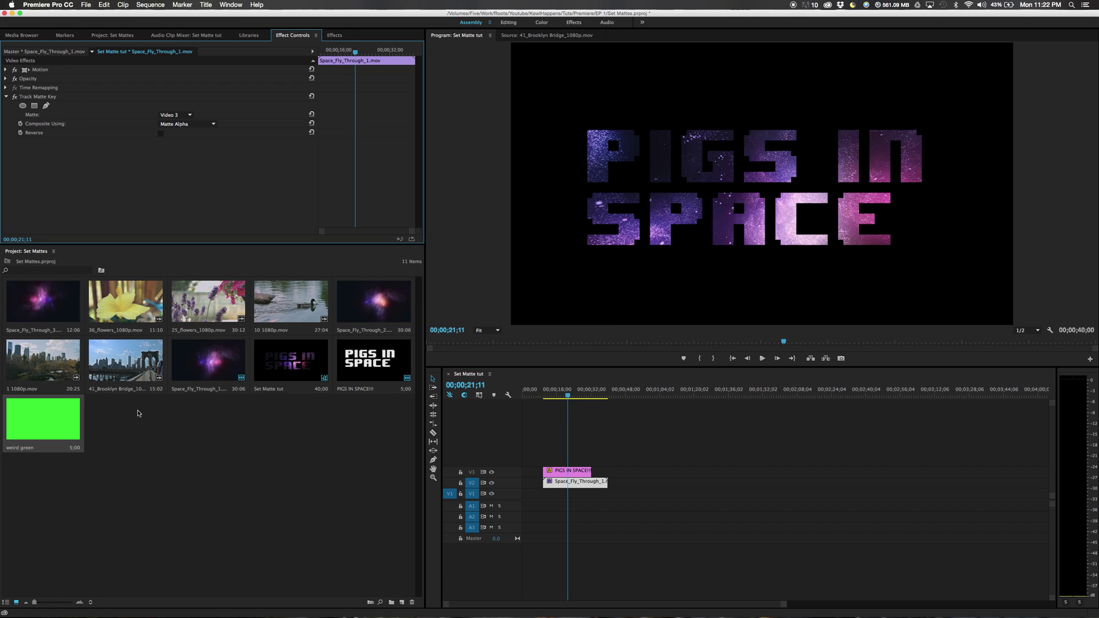
# Step: Place the weird green matte on V1 as the background under the title
pyautogui.click(52, 428)
pyautogui.moveTo(37, 420); pyautogui.dragTo(833, 496)
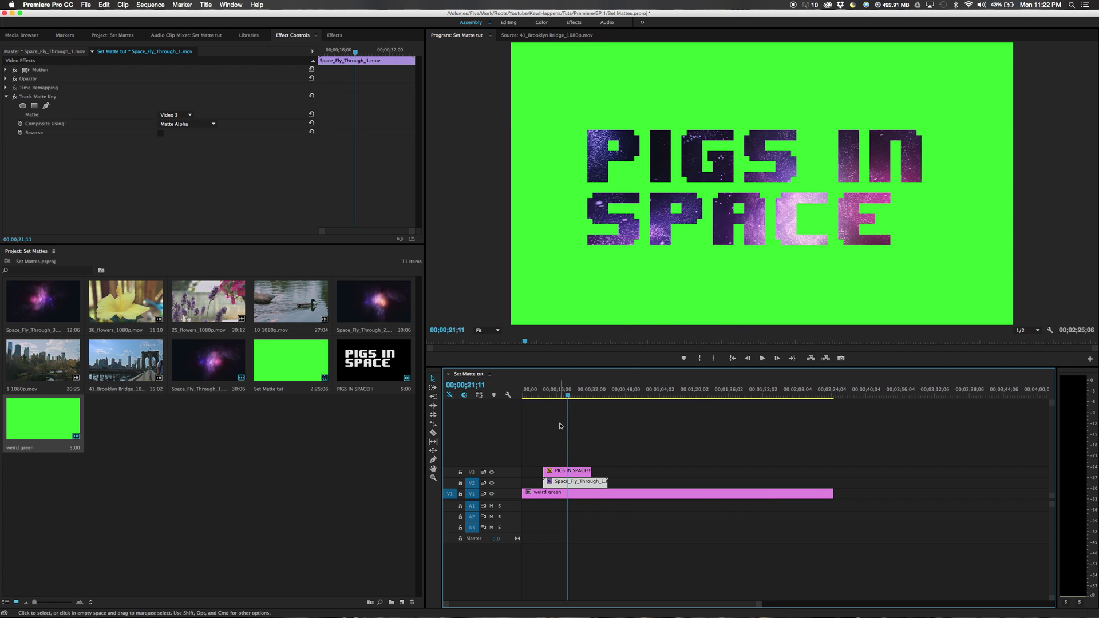
pyautogui.moveTo(566, 400)
pyautogui.mouseDown()
pyautogui.moveTo(556, 401)
pyautogui.moveTo(578, 400)
pyautogui.mouseUp()
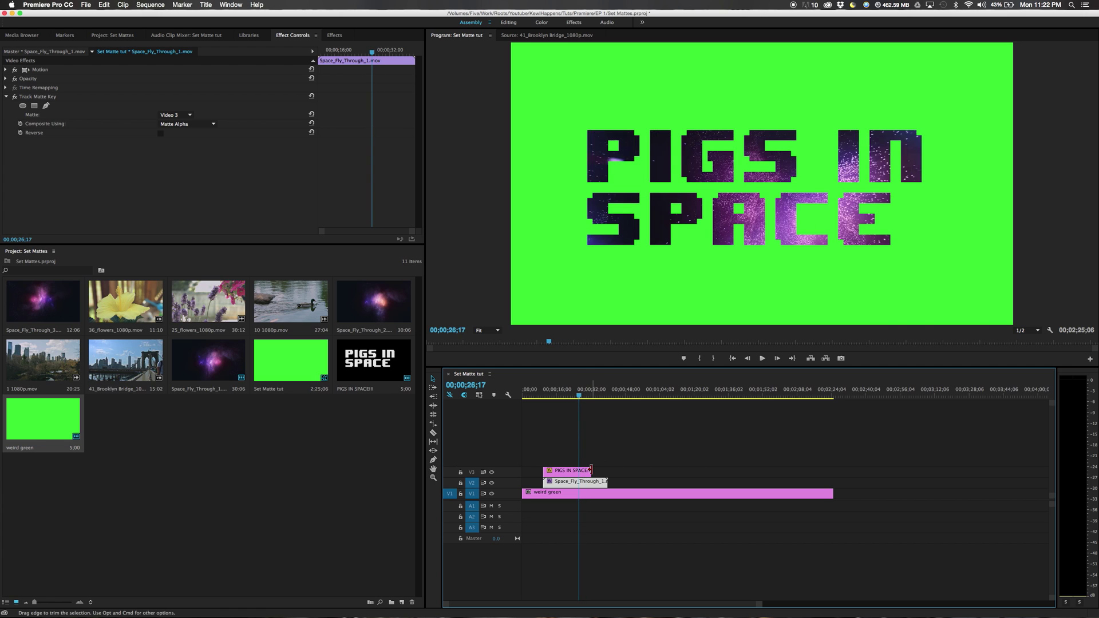
# Step: Extend the PIGS IN SPACE!!! title clip to end with Space_Fly_Through
pyautogui.moveTo(590, 471); pyautogui.dragTo(629, 482)
pyautogui.click(545, 483)
pyautogui.click(564, 404)
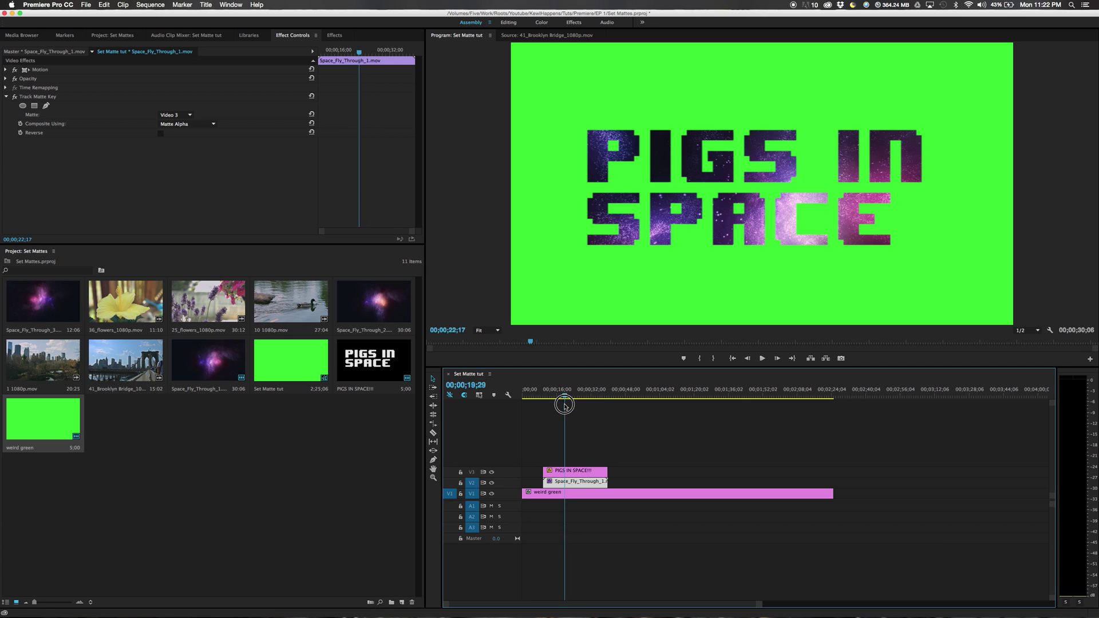
pyautogui.moveTo(564, 405)
pyautogui.mouseDown()
pyautogui.moveTo(599, 400)
pyautogui.moveTo(570, 418)
pyautogui.moveTo(571, 407)
pyautogui.mouseUp()
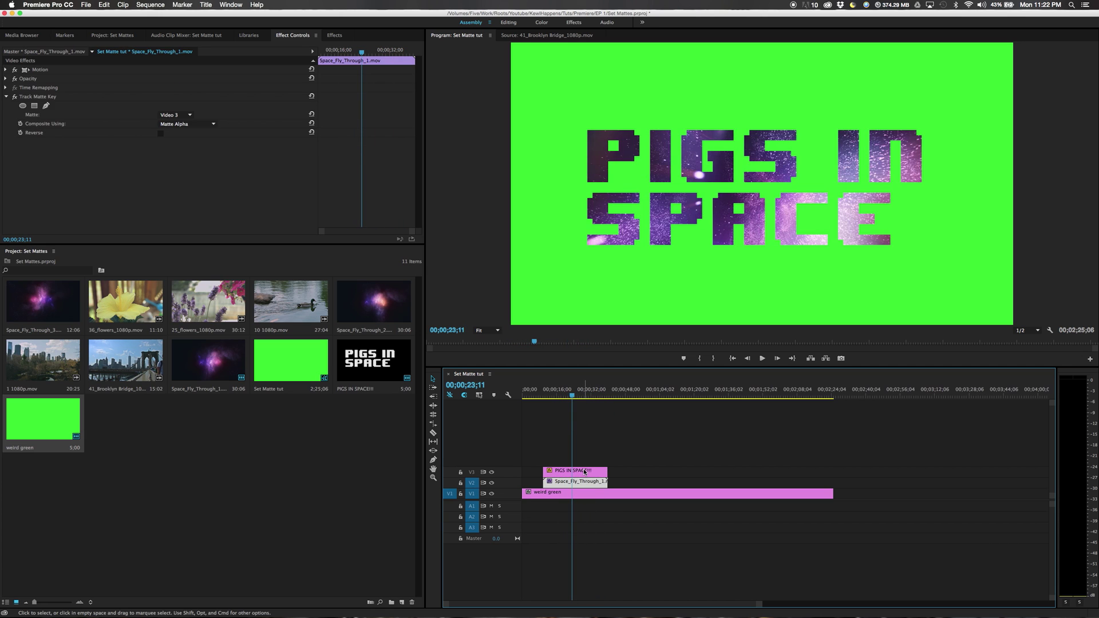
pyautogui.click(584, 472)
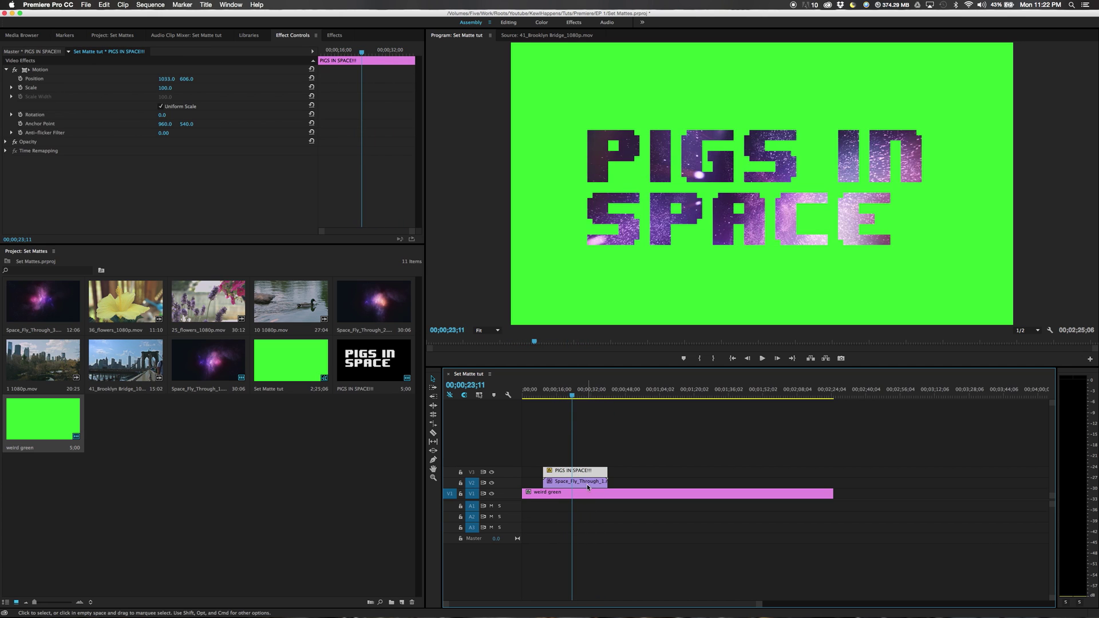
# Step: Find Drop Shadow in Effects, apply it to the PIGS IN SPACE!!! title clip, and view its settings
pyautogui.click(336, 35)
pyautogui.click(87, 47)
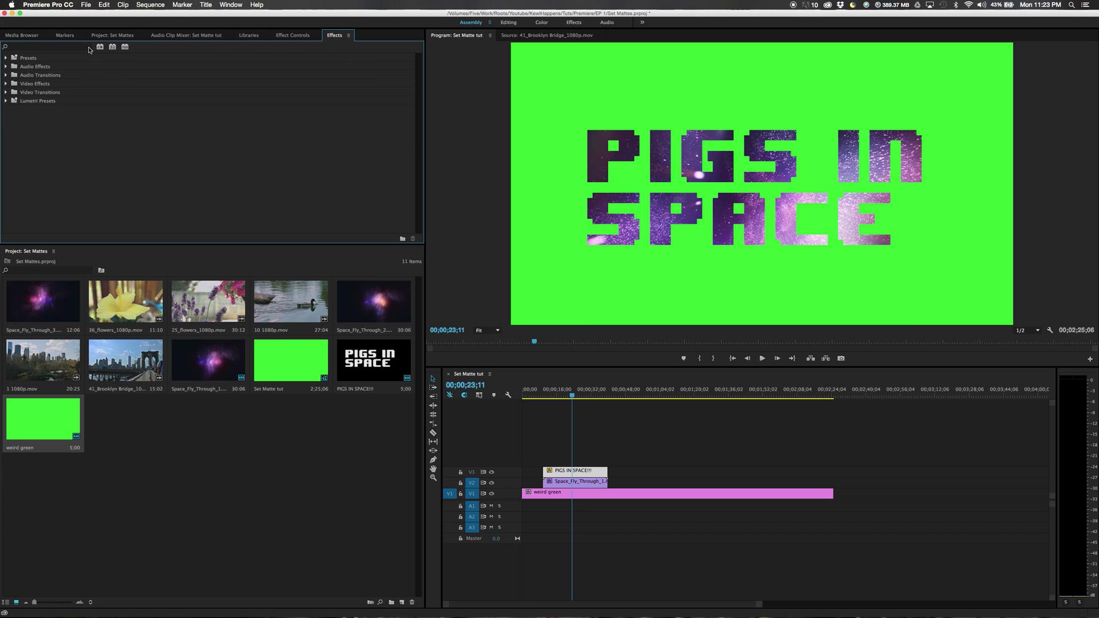
pyautogui.write('drop sa')
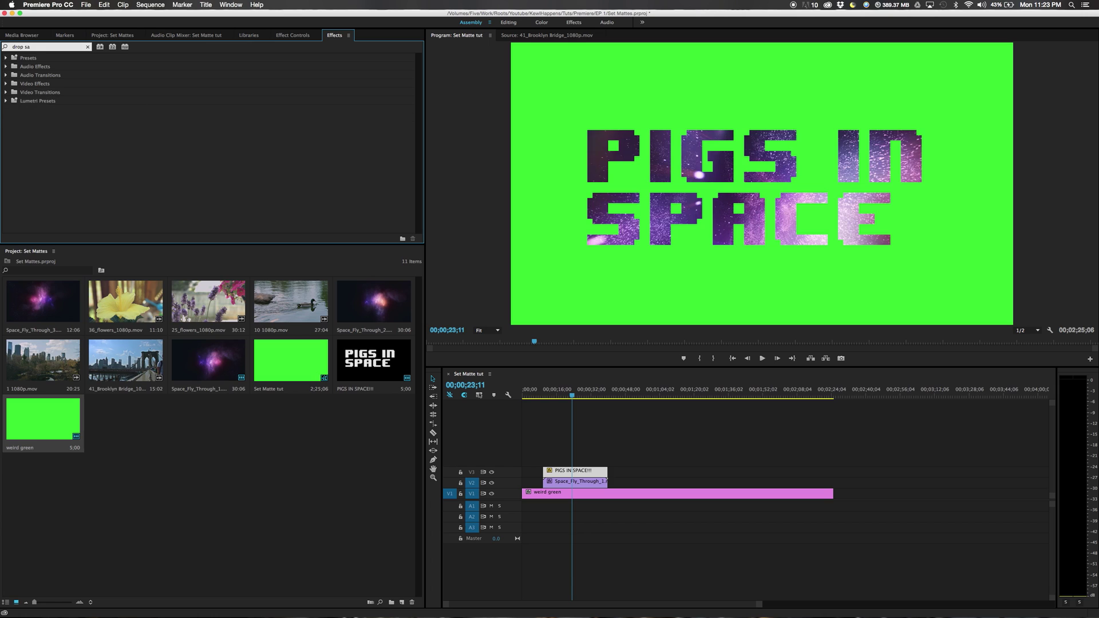
pyautogui.press('BackSpace')
pyautogui.write('hadow')
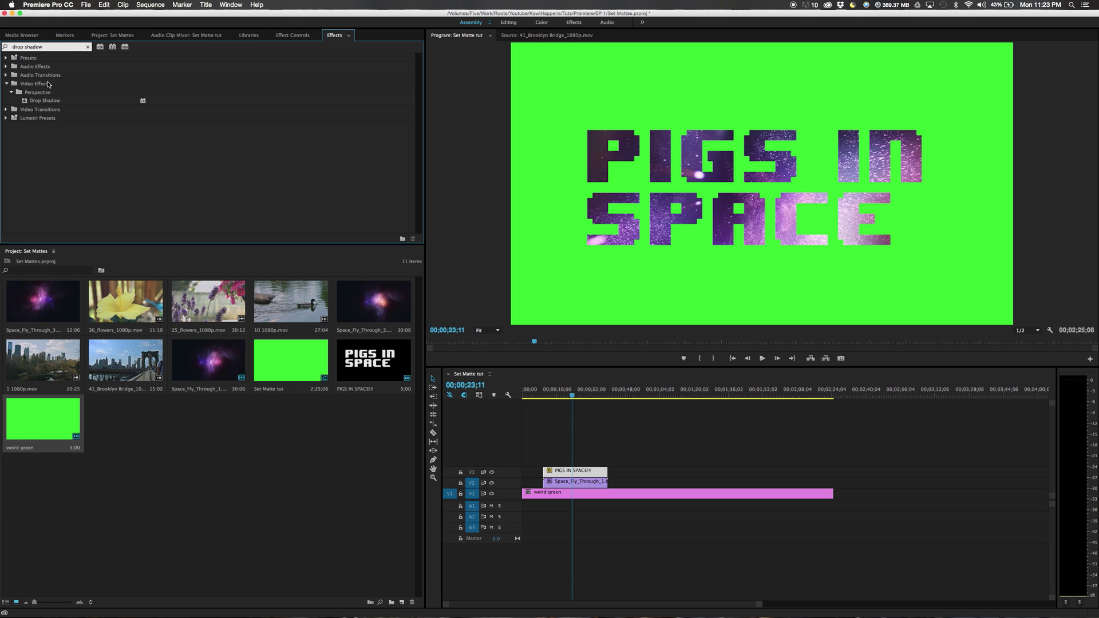
pyautogui.moveTo(36, 102); pyautogui.dragTo(579, 472)
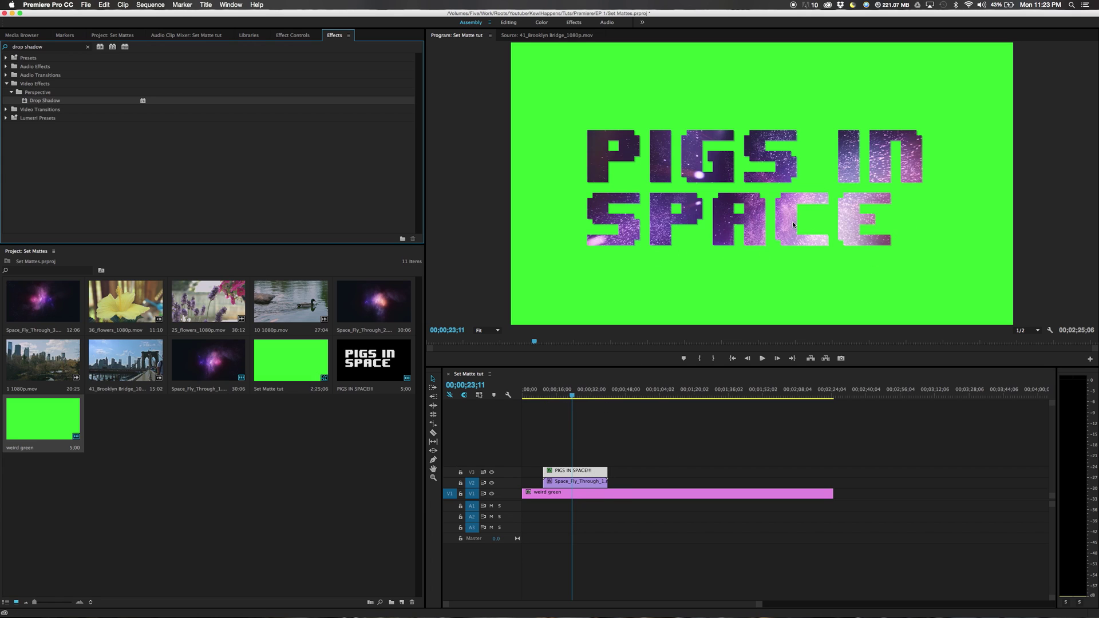
pyautogui.click(590, 473)
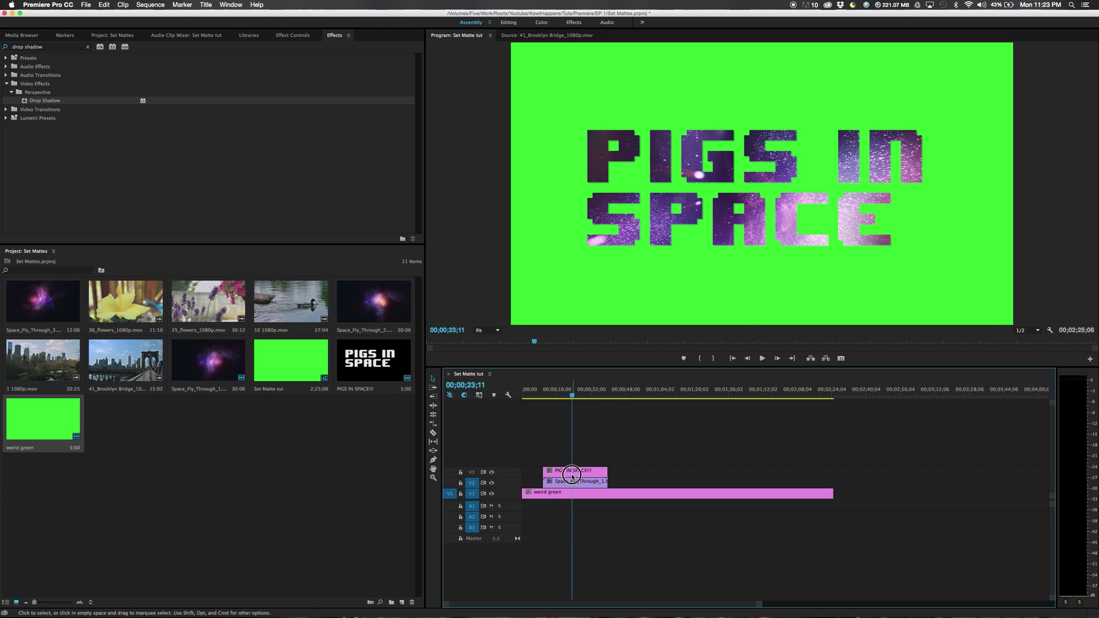
pyautogui.click(567, 471)
pyautogui.click(297, 36)
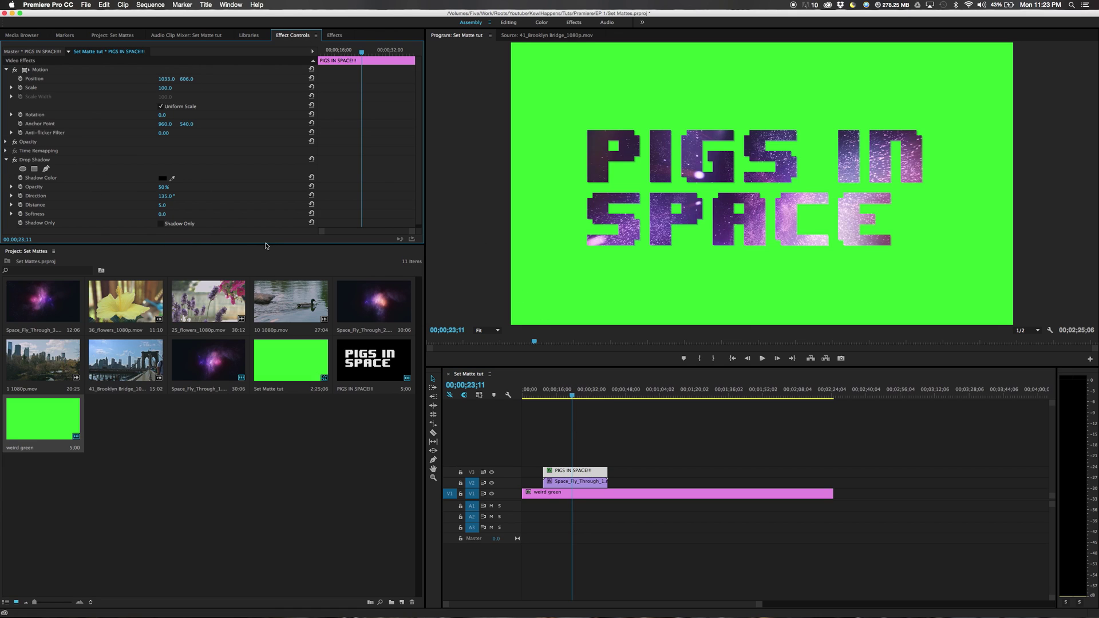
# Step: In Effect Controls, raise Drop Shadow distance to 10.6, opacity to 81% and softness to 17.0
pyautogui.moveTo(264, 244); pyautogui.dragTo(264, 288)
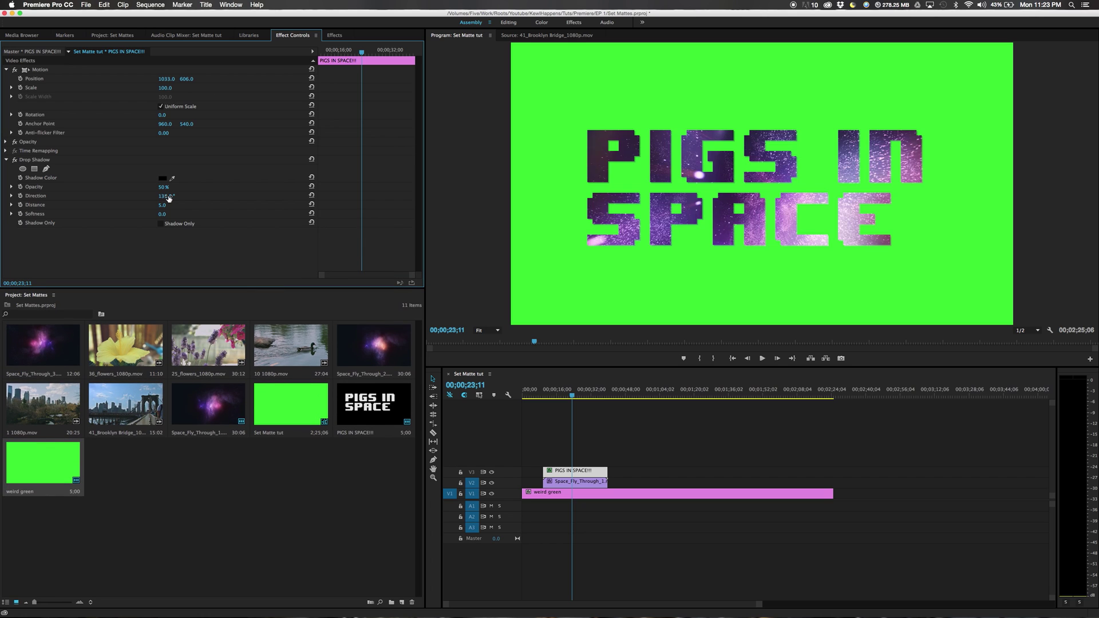
pyautogui.click(11, 204)
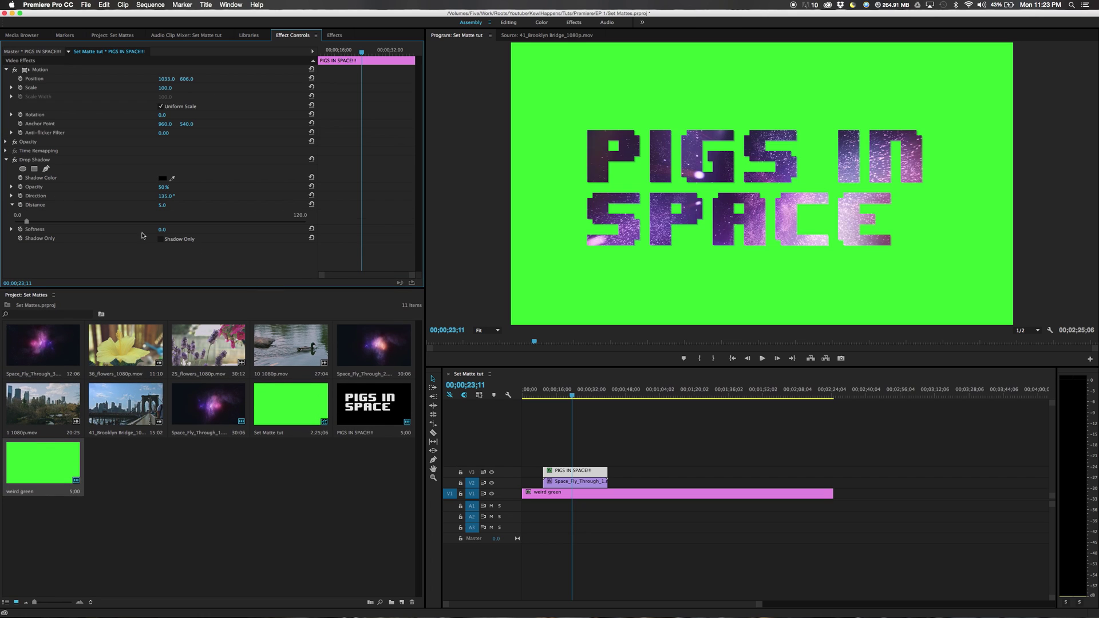
pyautogui.moveTo(30, 221); pyautogui.dragTo(40, 221)
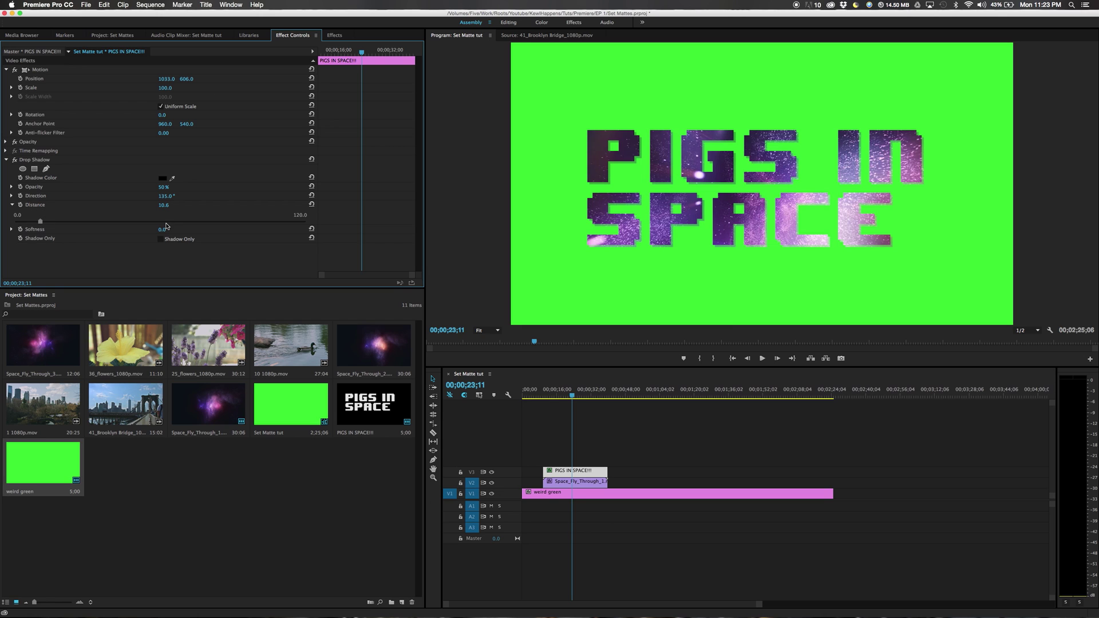
pyautogui.click(11, 187)
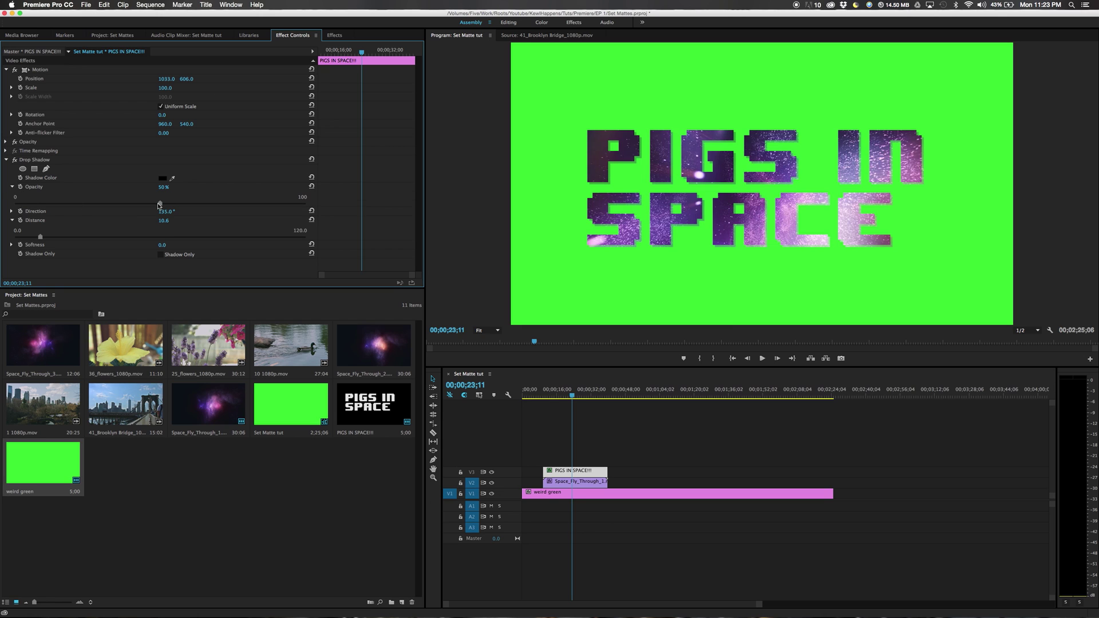
pyautogui.moveTo(160, 205); pyautogui.dragTo(265, 212)
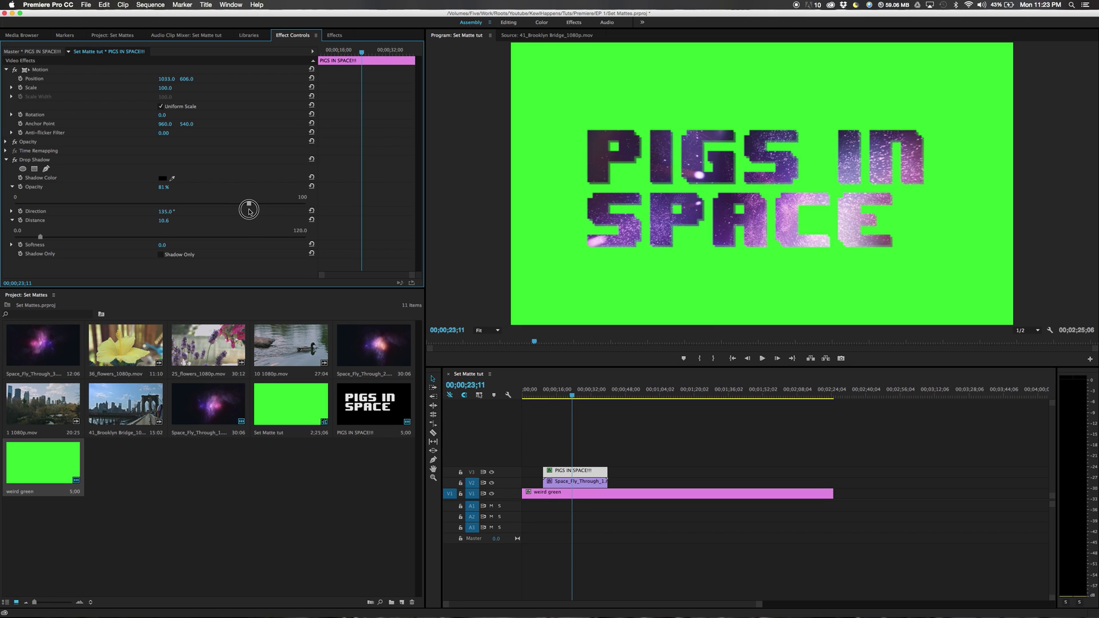
pyautogui.click(12, 245)
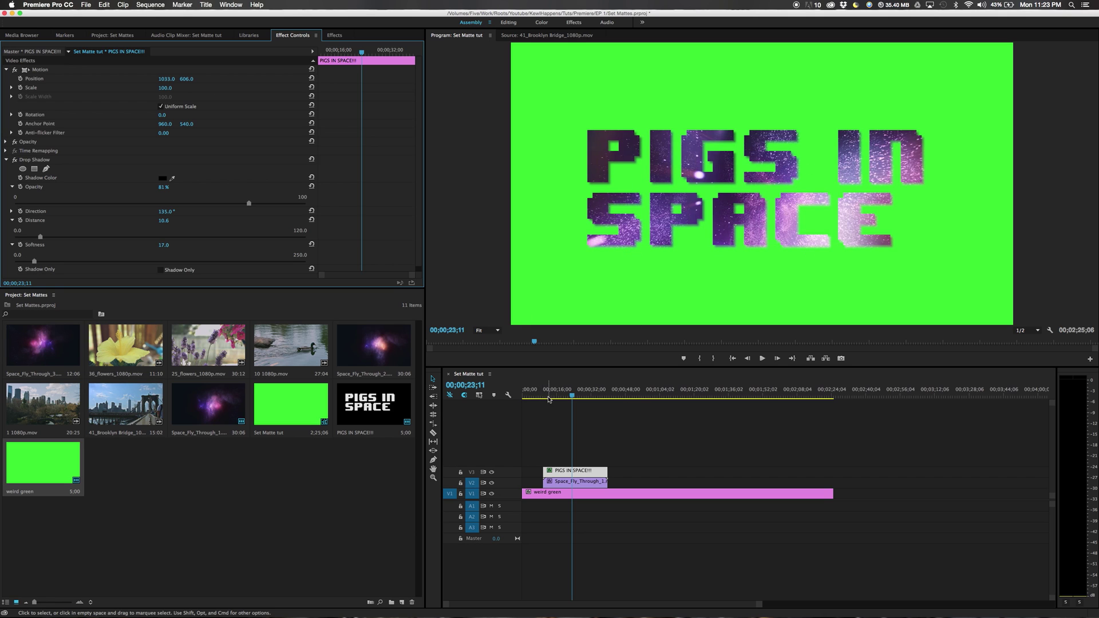
pyautogui.moveTo(548, 396)
pyautogui.mouseDown()
pyautogui.moveTo(530, 395)
pyautogui.moveTo(564, 394)
pyautogui.moveTo(527, 404)
pyautogui.moveTo(581, 397)
pyautogui.moveTo(543, 396)
pyautogui.mouseUp()
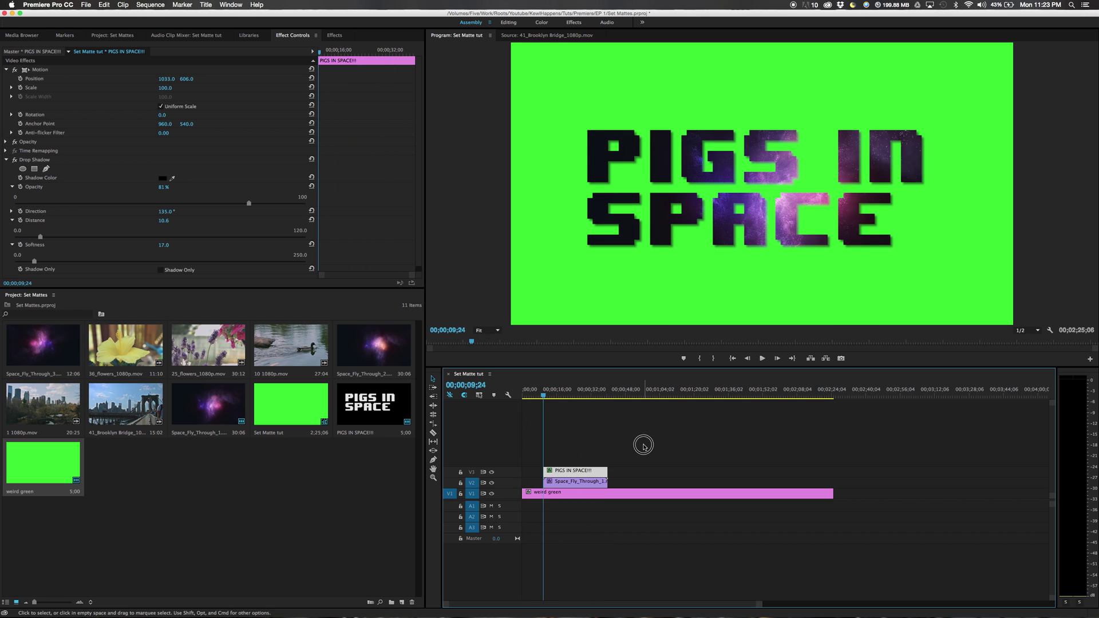
# Step: Add a default Cross Dissolve at the start of the Space_Fly_Through_1.mov clip on V2
pyautogui.click(644, 446)
pyautogui.click(575, 482)
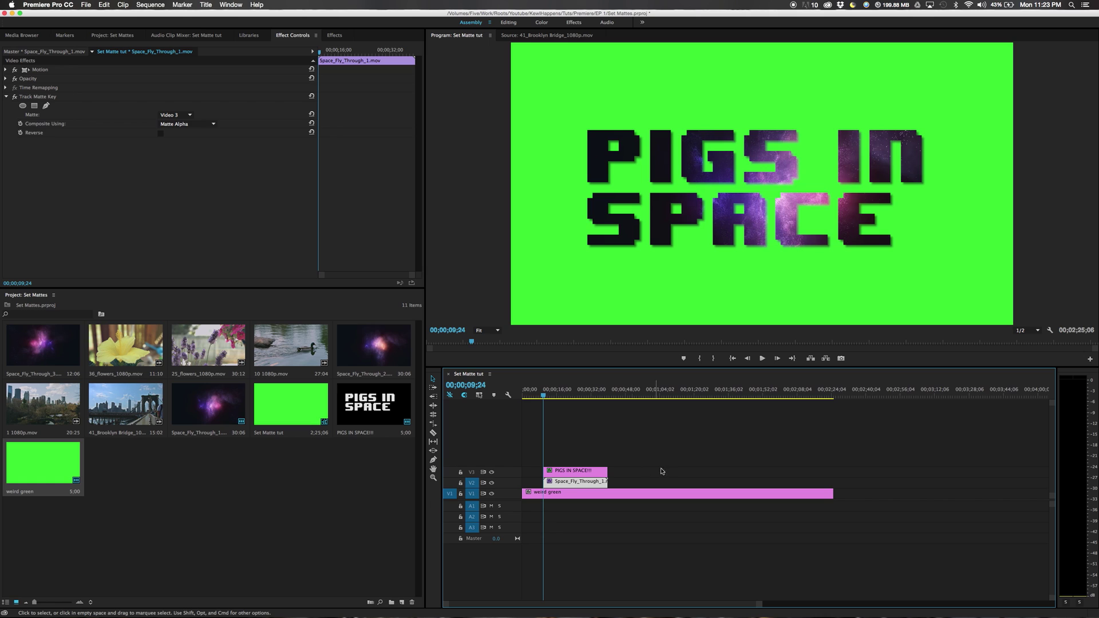
pyautogui.rightClick(546, 482)
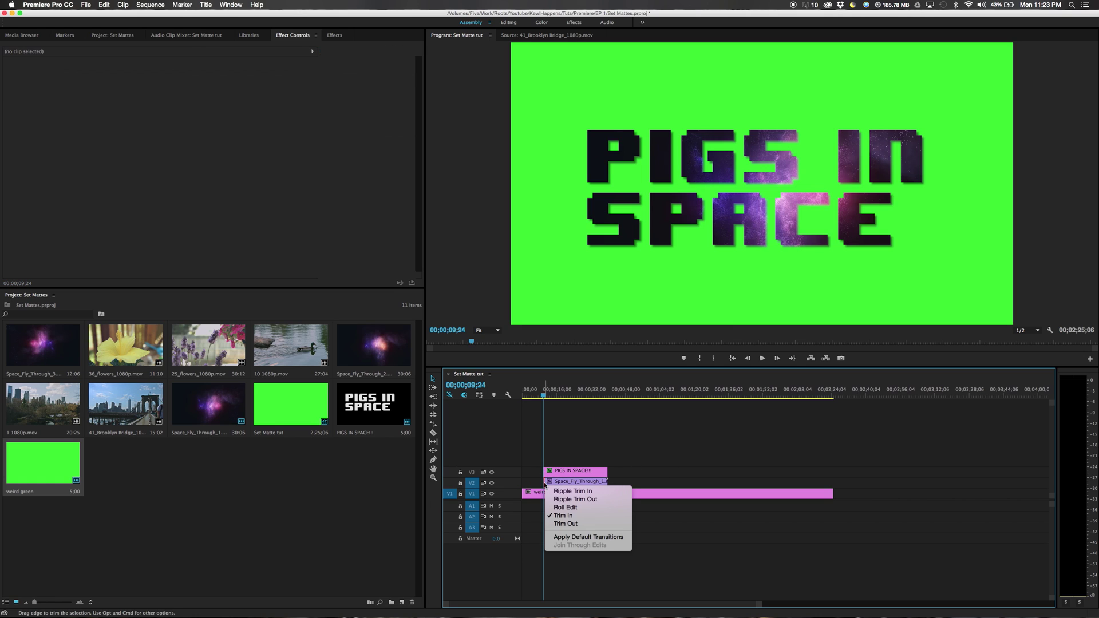
pyautogui.click(588, 538)
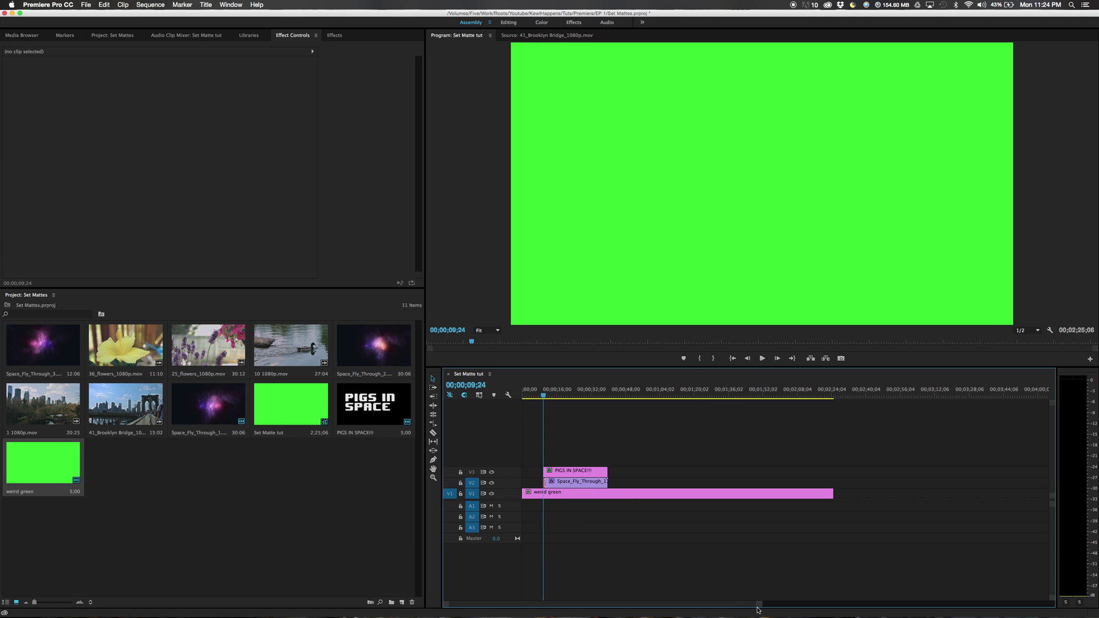
# Step: Lengthen that Cross Dissolve to 07;08 and return the playhead to about 6;09
pyautogui.moveTo(759, 604); pyautogui.dragTo(641, 604)
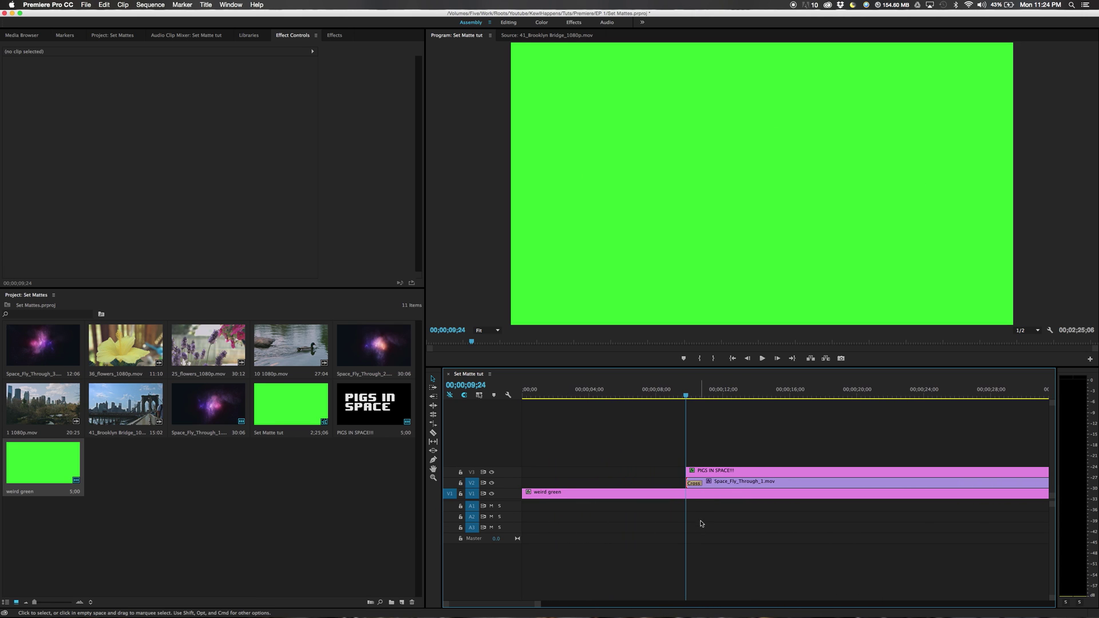
pyautogui.click(694, 485)
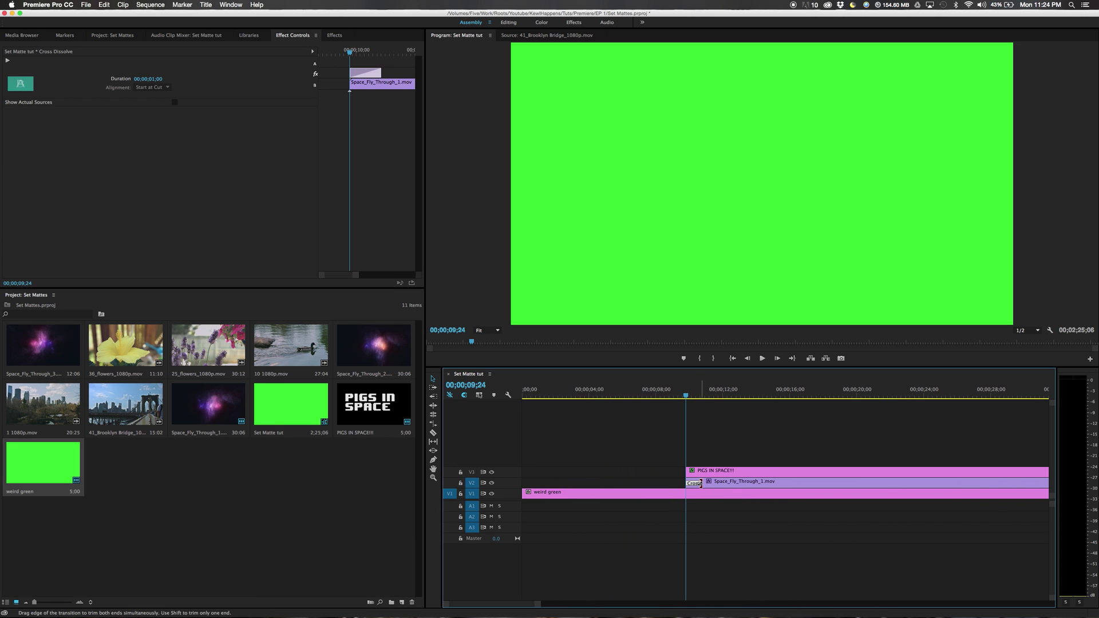
pyautogui.moveTo(701, 483); pyautogui.dragTo(808, 484)
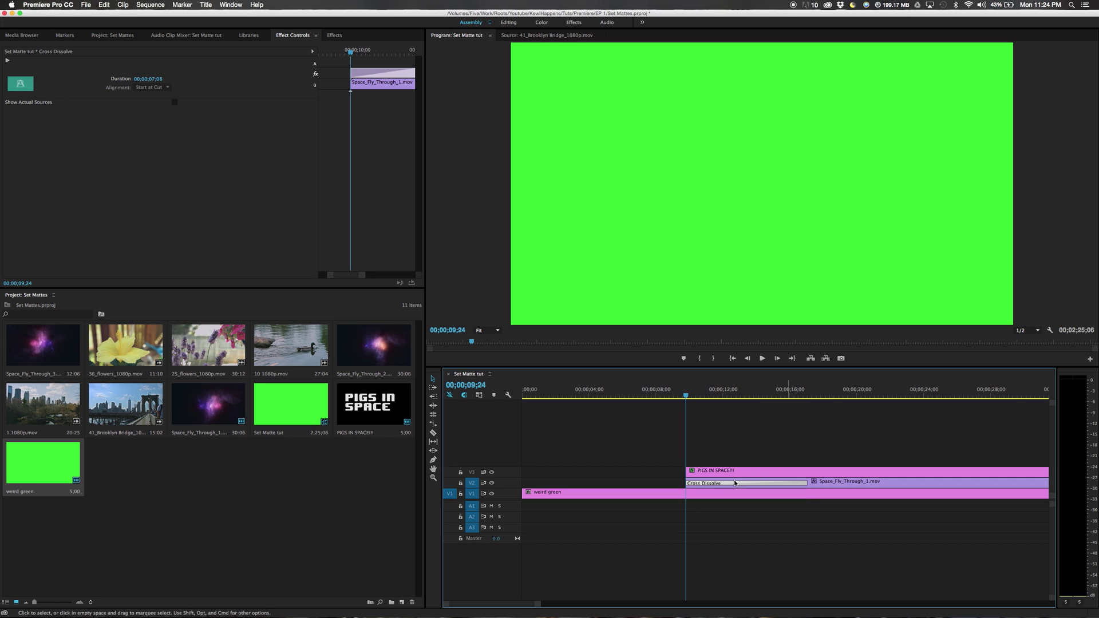
pyautogui.moveTo(538, 604); pyautogui.dragTo(679, 604)
pyautogui.click(544, 395)
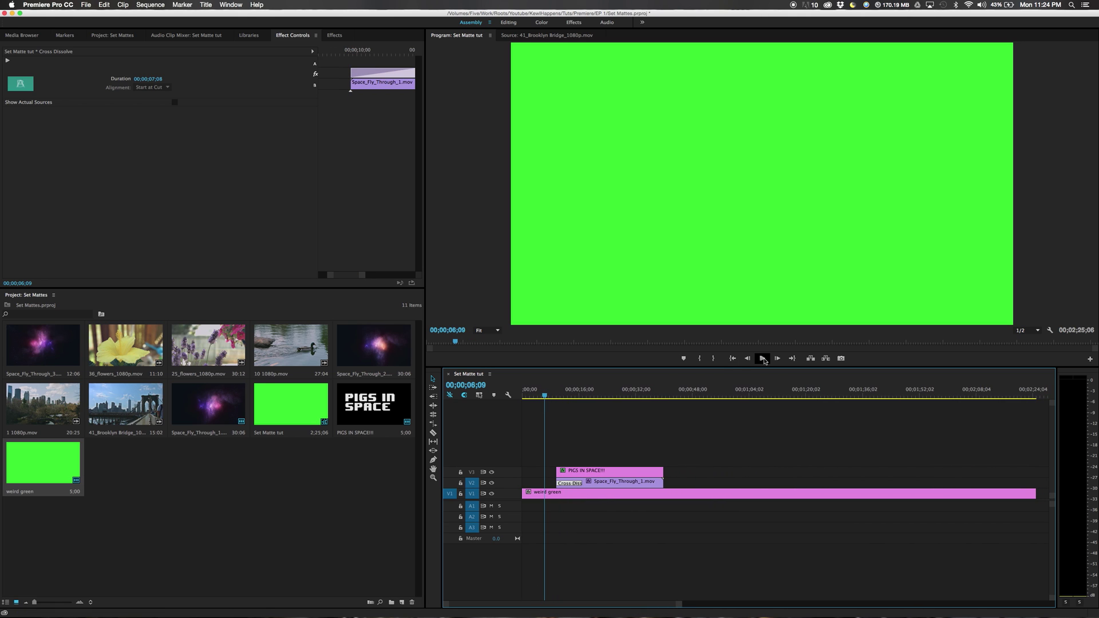
# Step: Play the sequence to about 25;19 to preview the space-filled title fading in over green
pyautogui.click(763, 359)
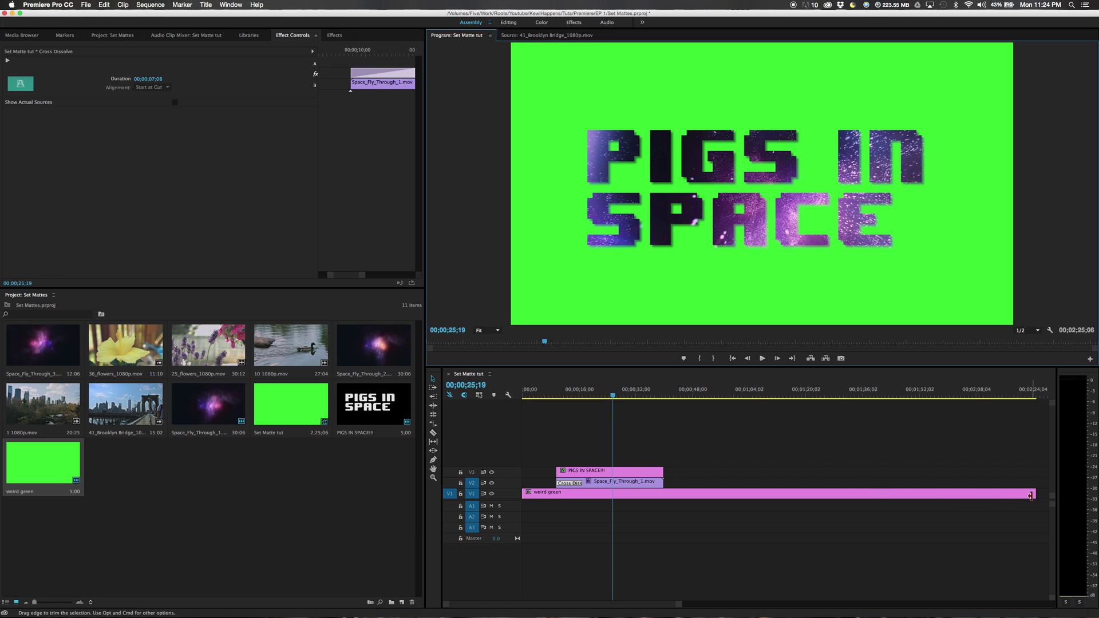
# Step: Trim weird green's end, move all clips up a track, and set Track Matte Key to Video 4
pyautogui.moveTo(1031, 496); pyautogui.dragTo(623, 498)
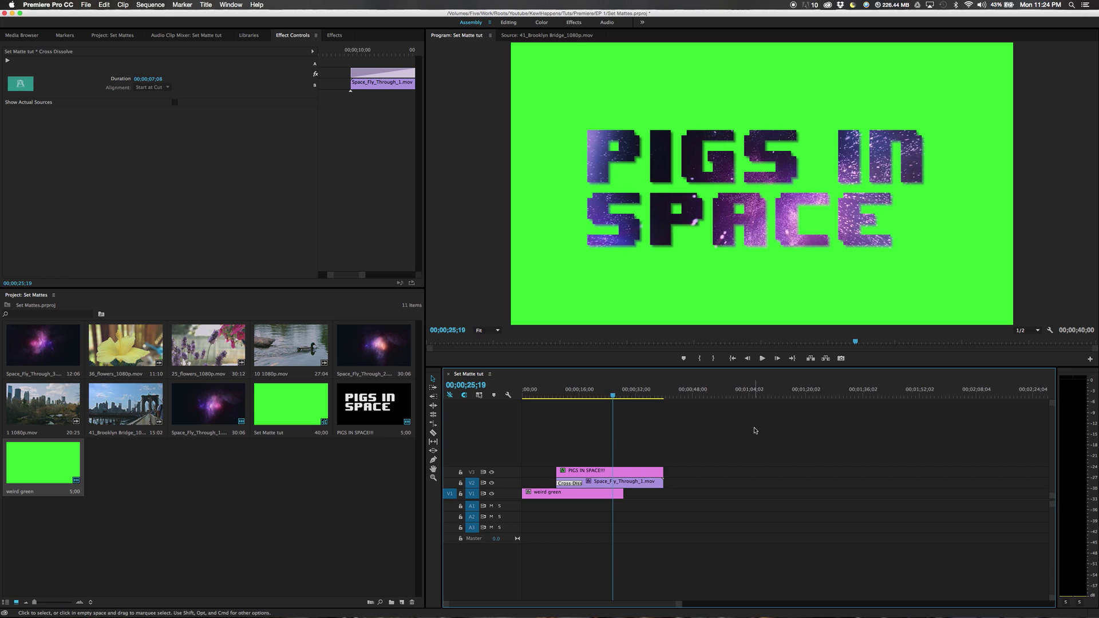
pyautogui.moveTo(755, 430); pyautogui.dragTo(602, 466)
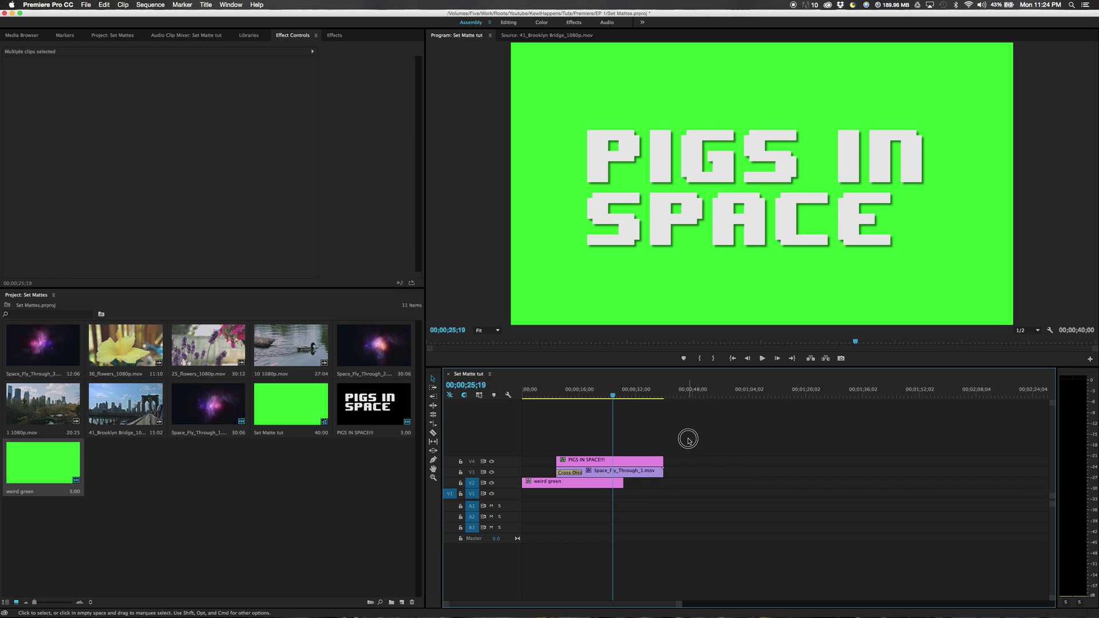
pyautogui.click(603, 475)
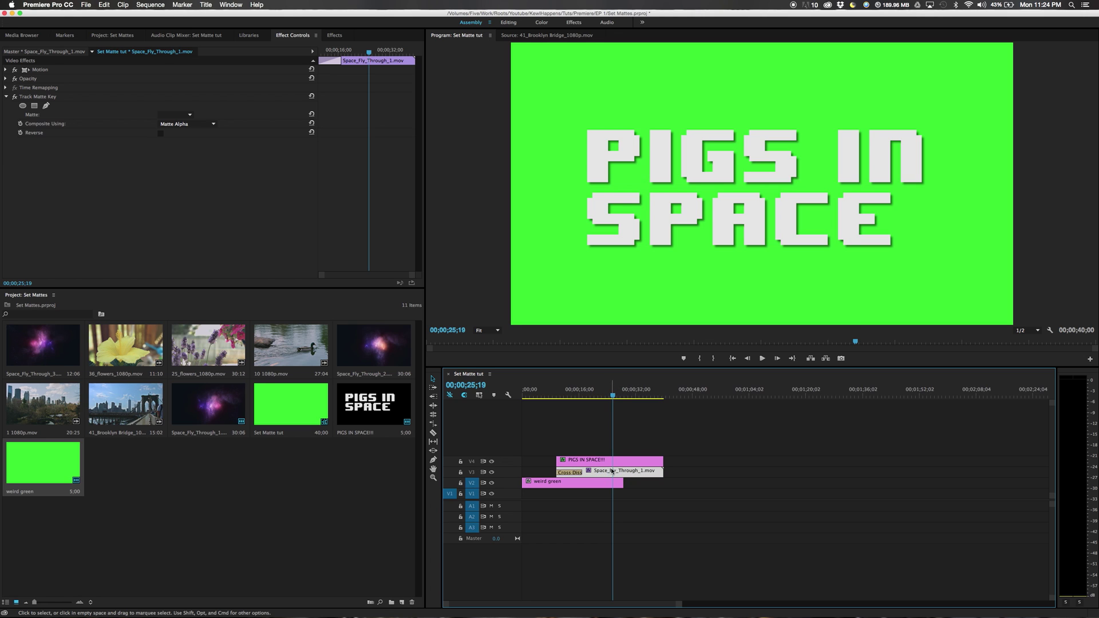
pyautogui.click(176, 116)
pyautogui.click(175, 137)
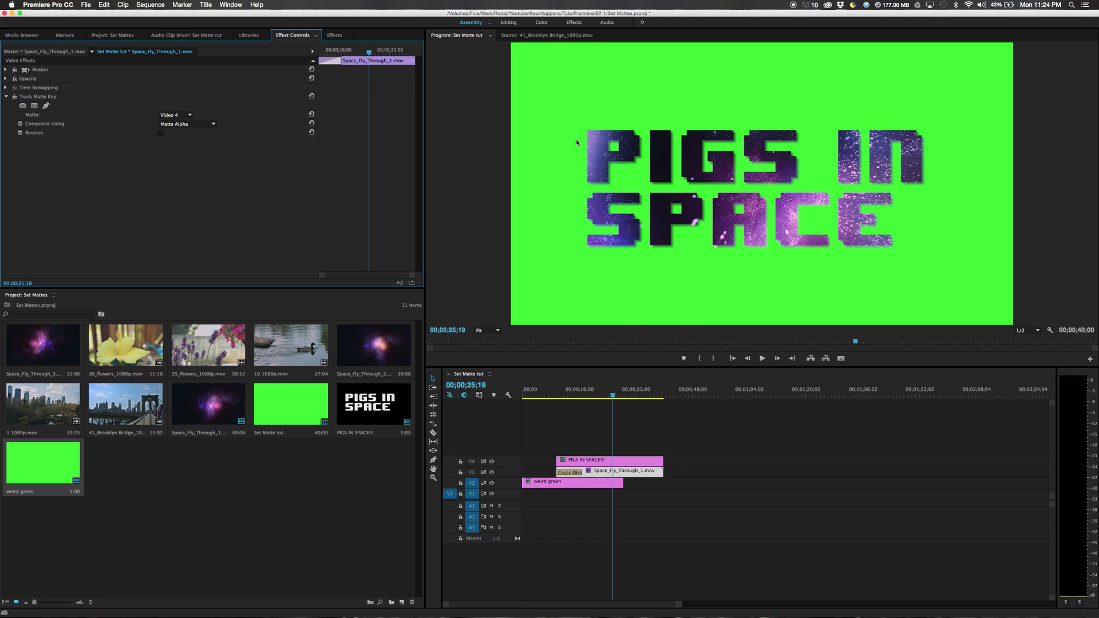
# Step: Select the 1 1080p.mov city footage in the project bin
pyautogui.click(573, 550)
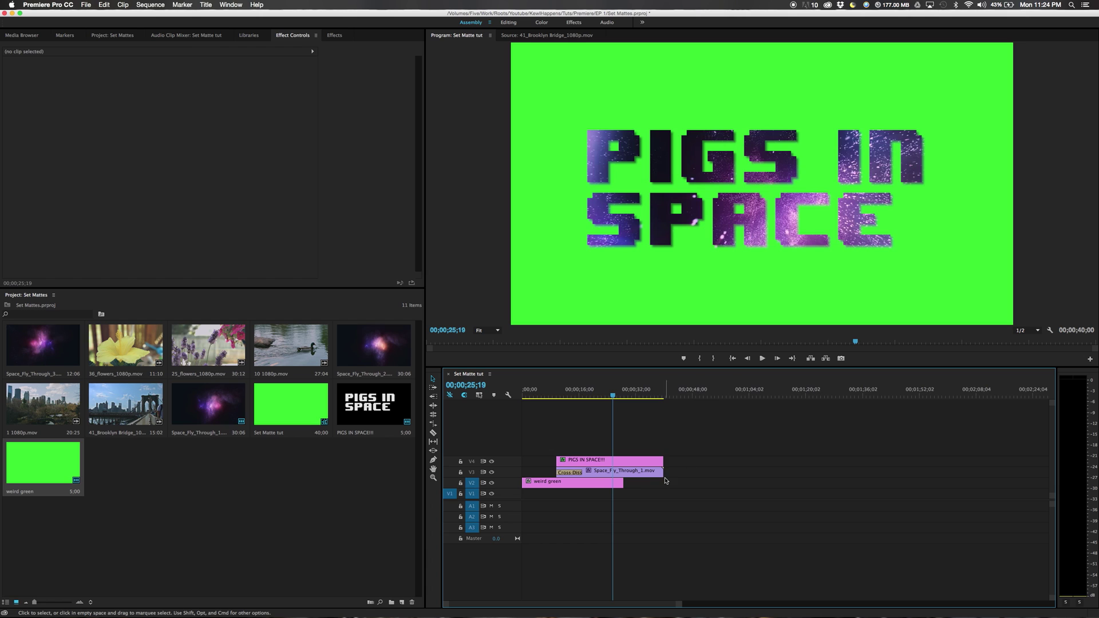
pyautogui.click(271, 485)
pyautogui.click(124, 348)
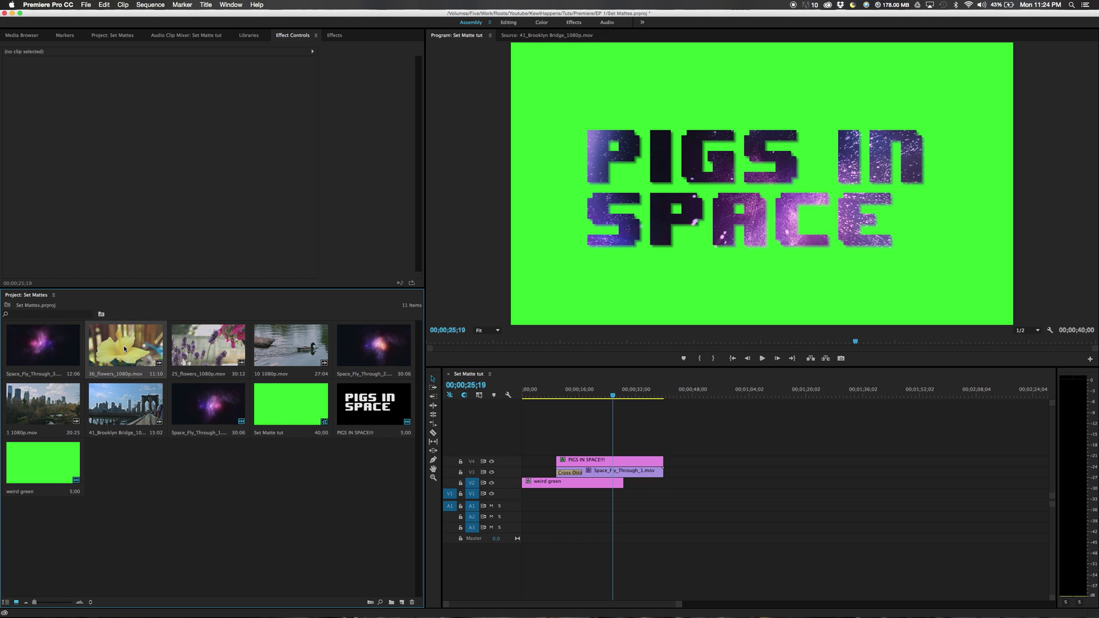
pyautogui.click(86, 441)
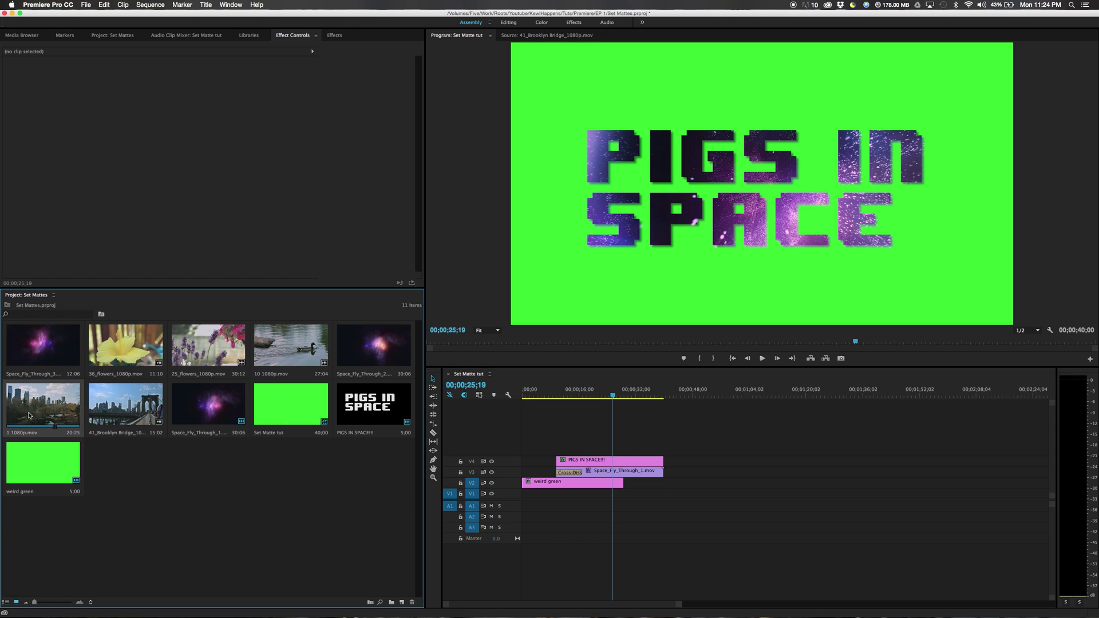
# Step: Place 1 1080p.mov on V1 at the playhead and delete its A1 audio
pyautogui.moveTo(29, 415); pyautogui.dragTo(611, 499)
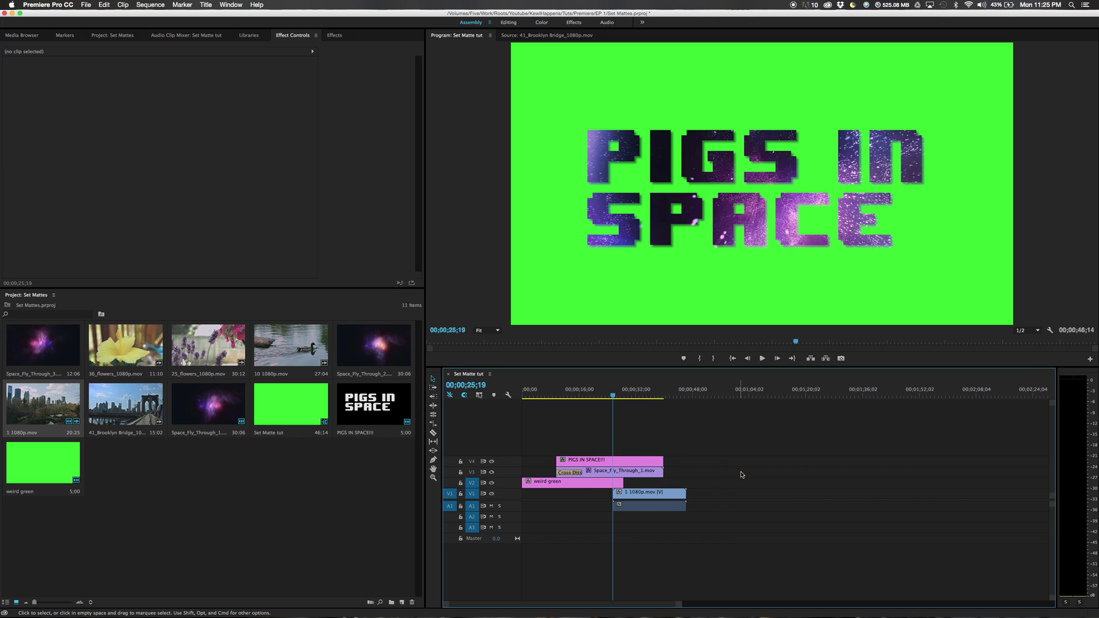
pyautogui.click(652, 505)
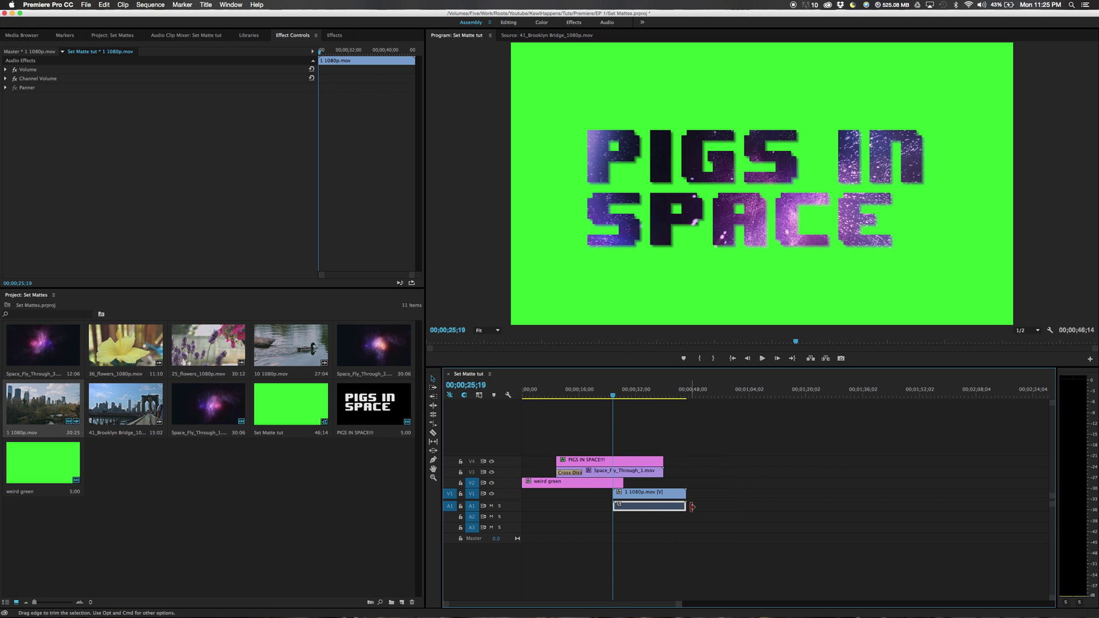
pyautogui.press('Delete')
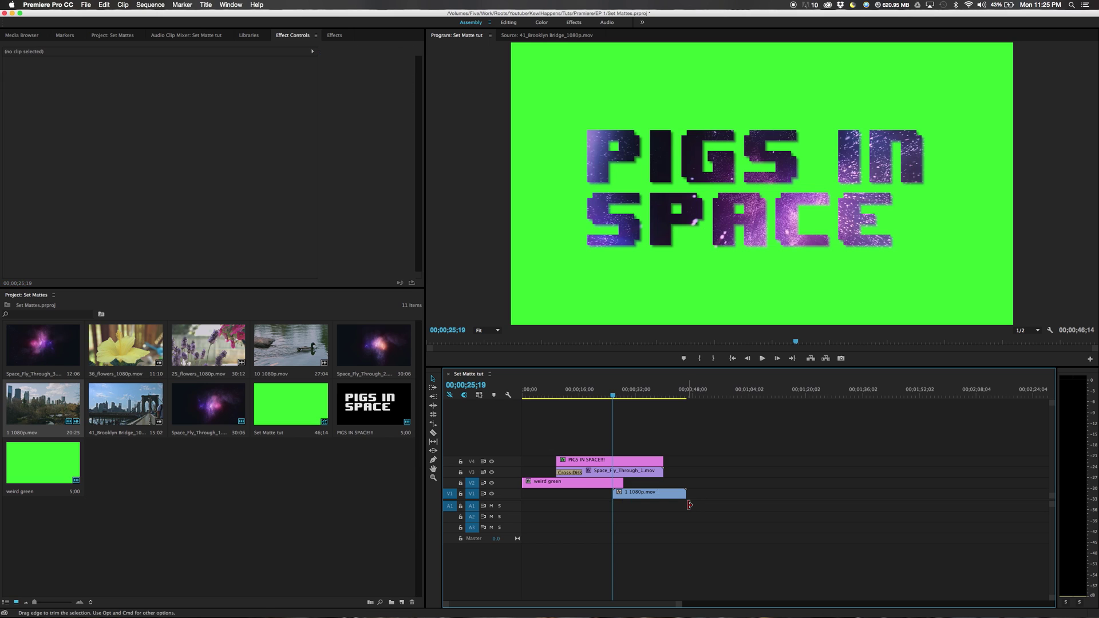
# Step: Add a widened default Cross Dissolve from weird green into the city clip and play it
pyautogui.rightClick(625, 484)
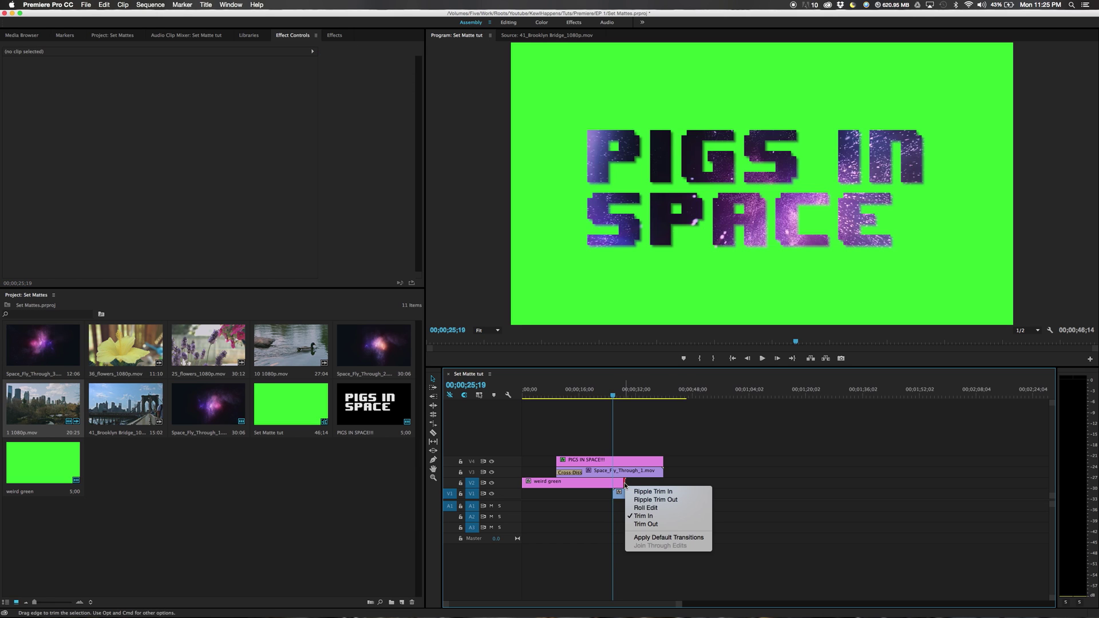
pyautogui.click(658, 537)
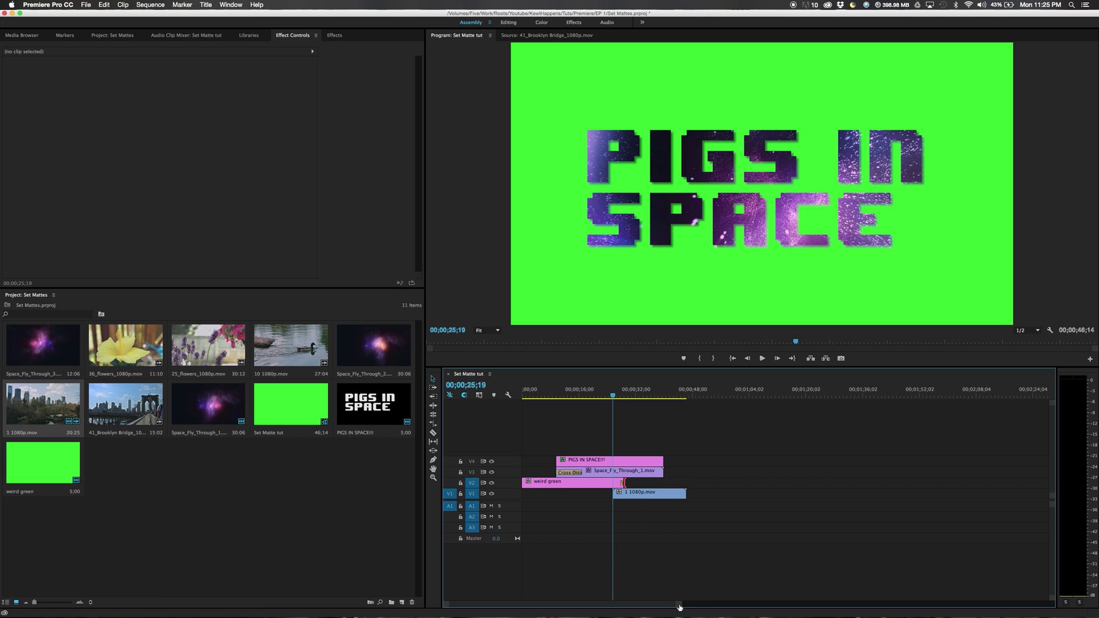
pyautogui.moveTo(679, 604); pyautogui.dragTo(543, 605)
pyautogui.hscroll(5, 511, 604)
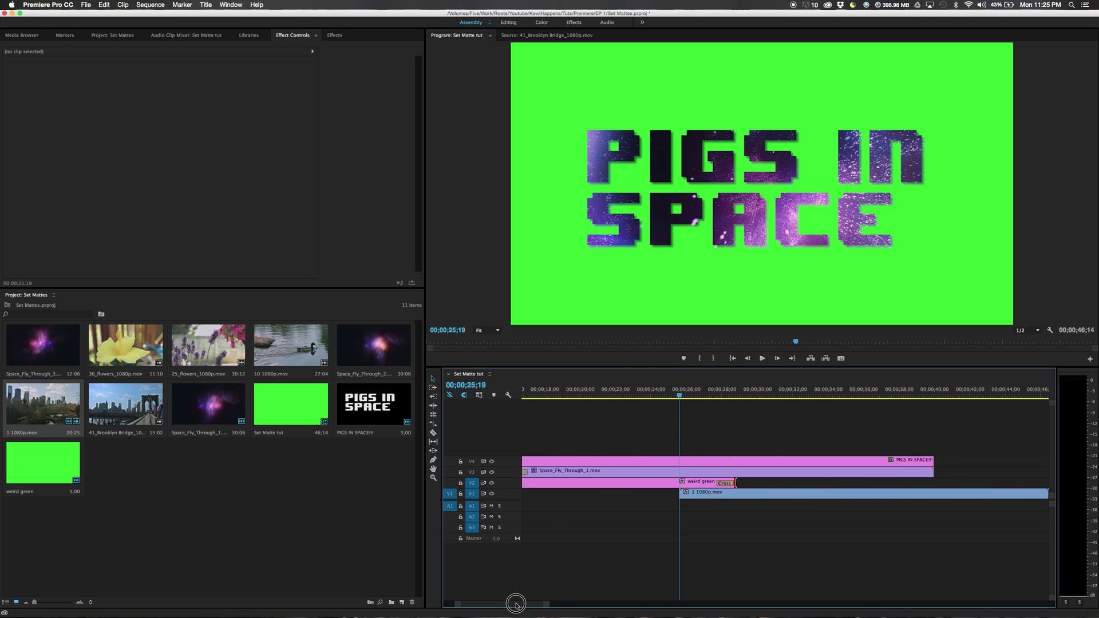
pyautogui.moveTo(696, 482); pyautogui.dragTo(660, 483)
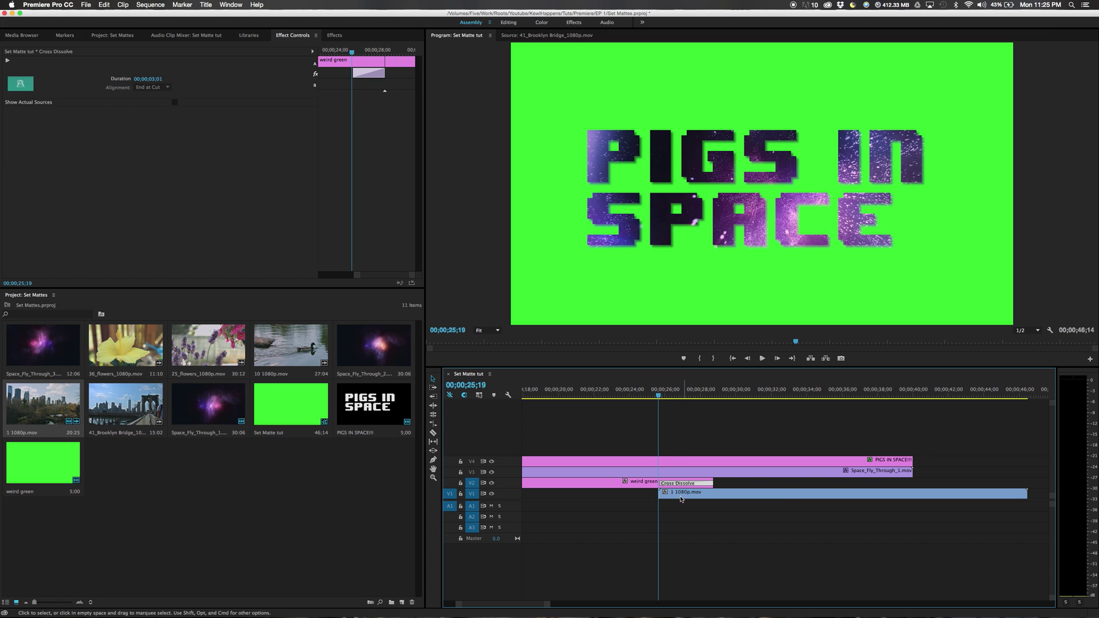
pyautogui.click(658, 484)
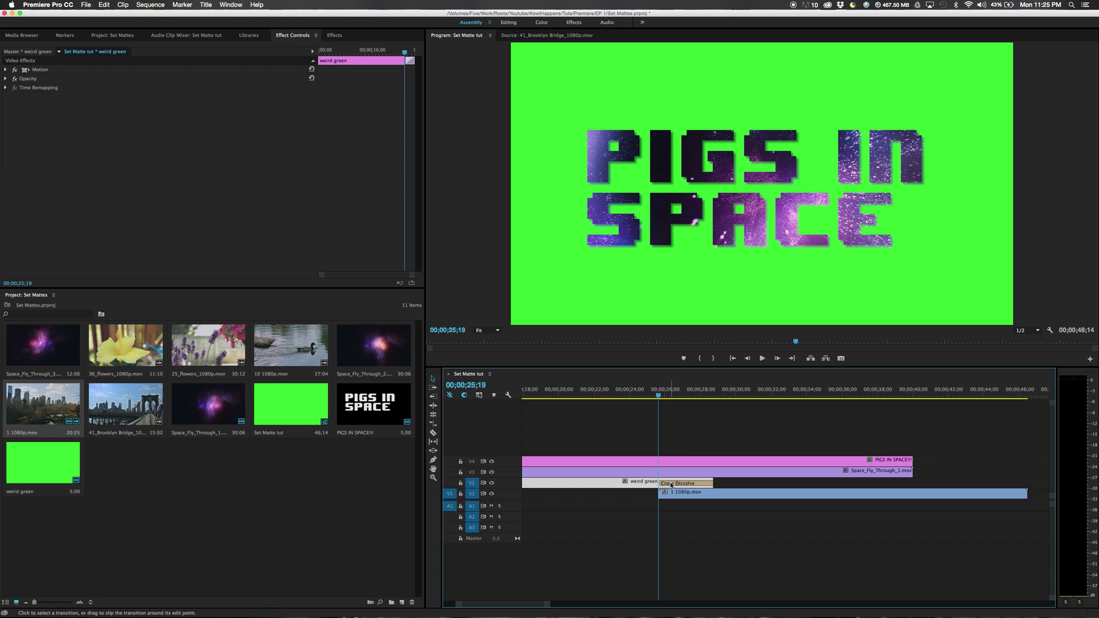
pyautogui.click(703, 495)
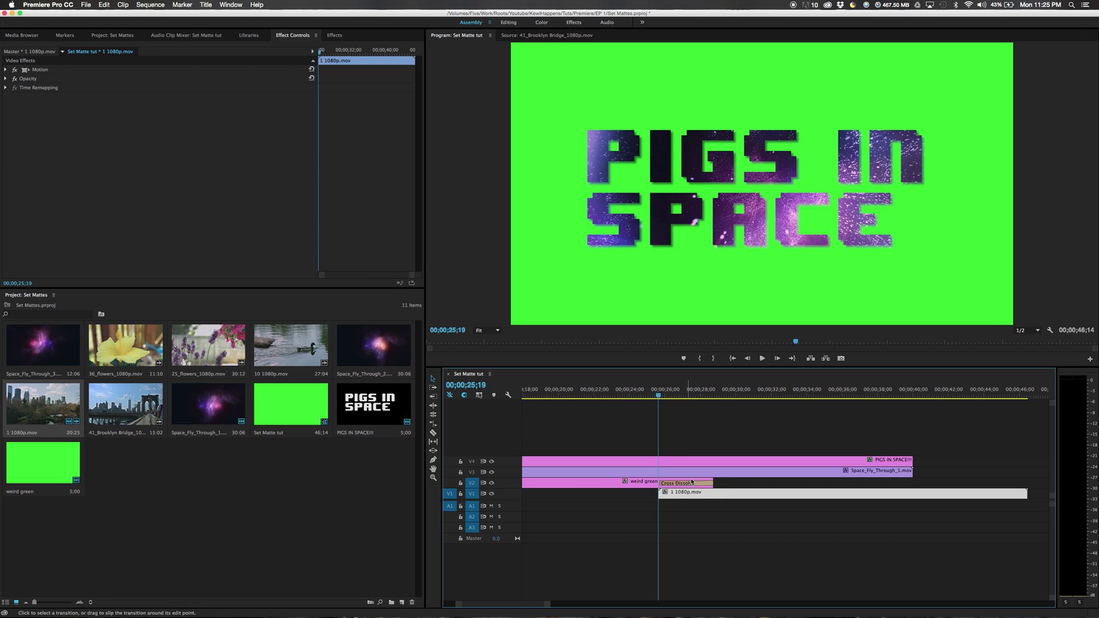
pyautogui.click(763, 359)
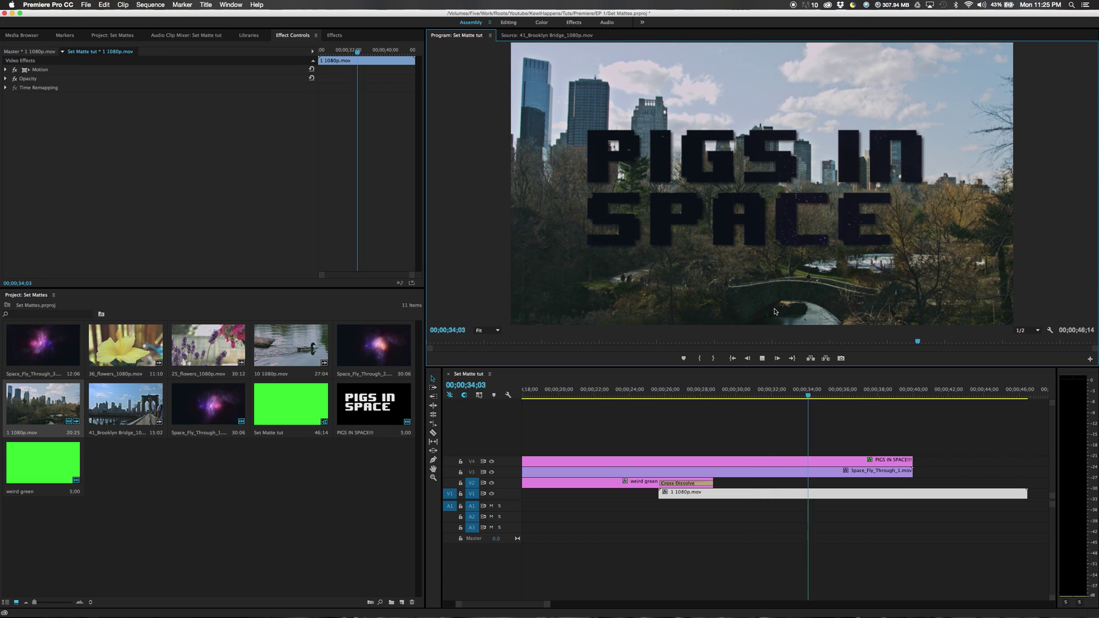
# Step: Stop playback and trim the ends of the title and space clips on V3/V4
pyautogui.press('space')
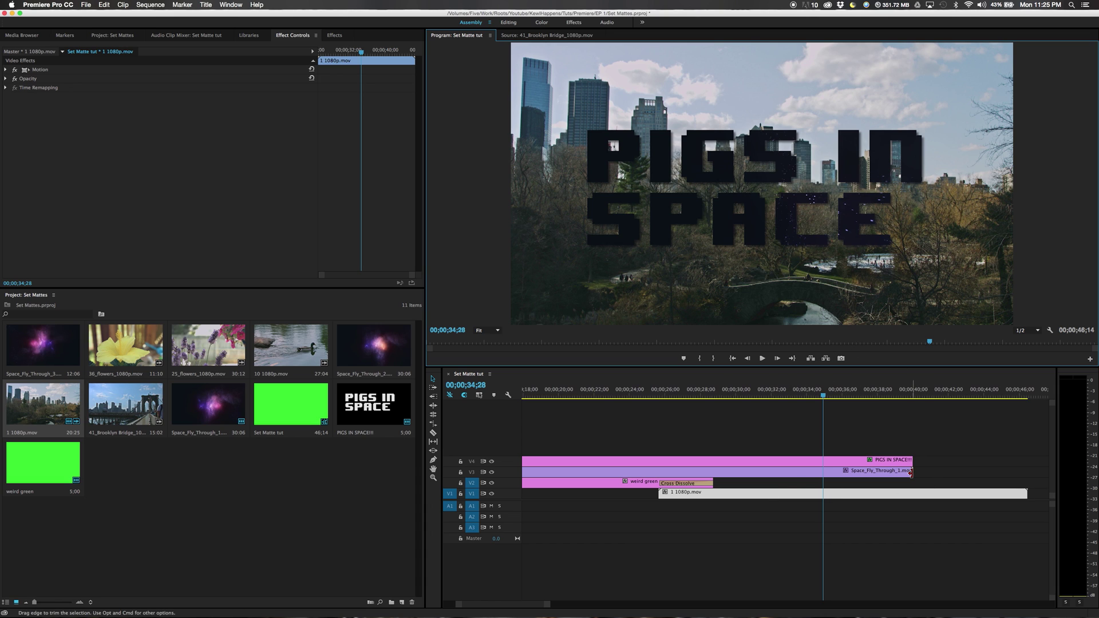
pyautogui.moveTo(901, 434); pyautogui.dragTo(837, 470)
pyautogui.click(853, 463)
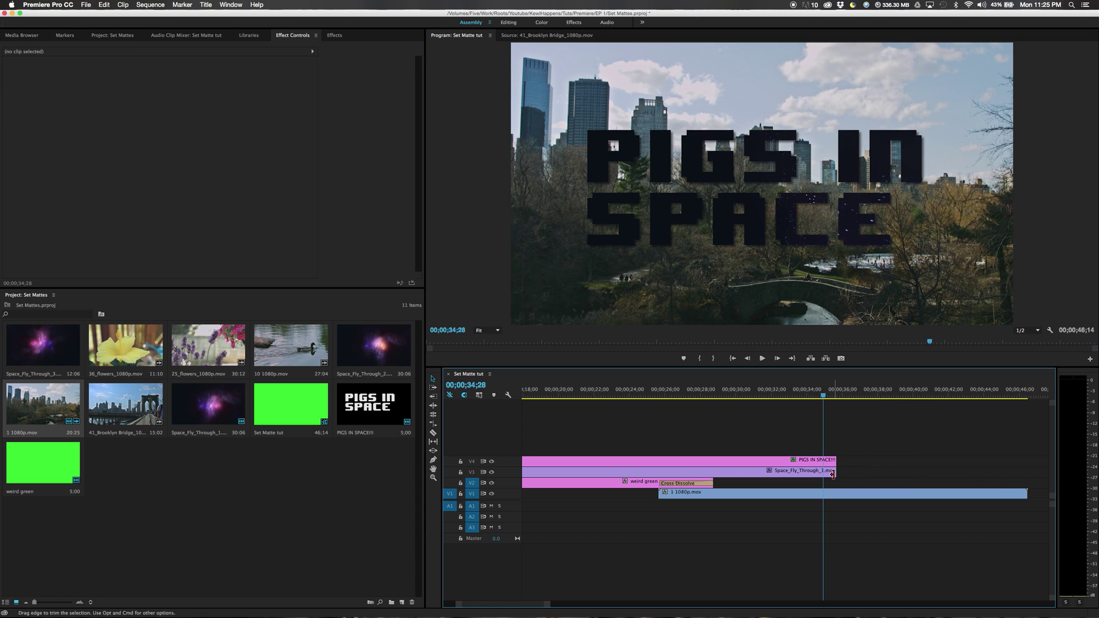
# Step: Add a 03;13 Cross Dissolve at the space clip's end to fade the title out, then review it
pyautogui.rightClick(834, 474)
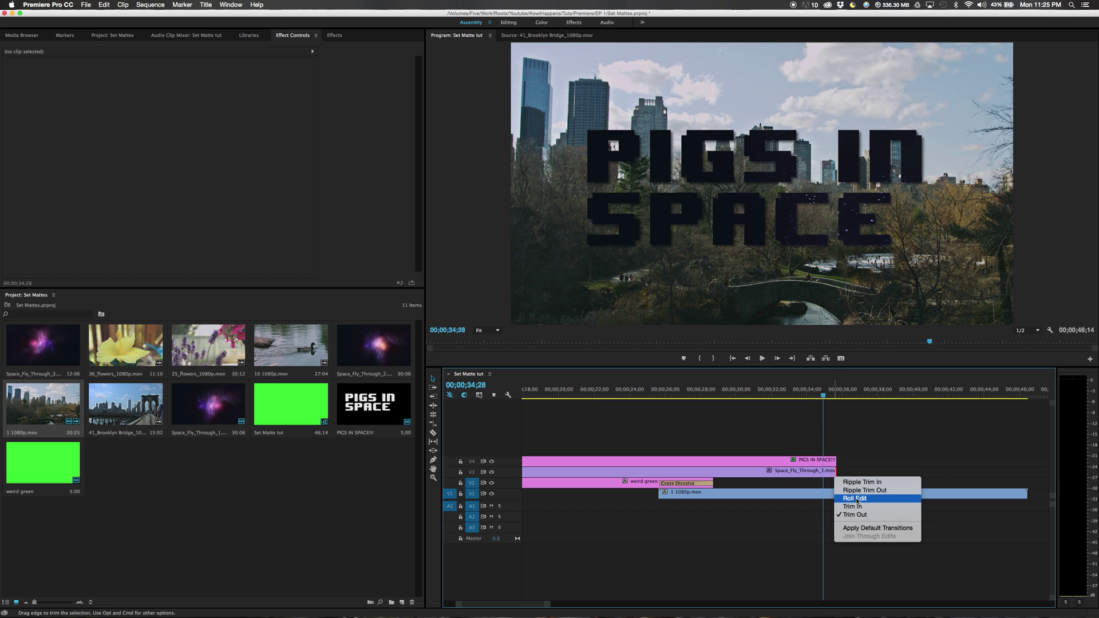
pyautogui.click(873, 528)
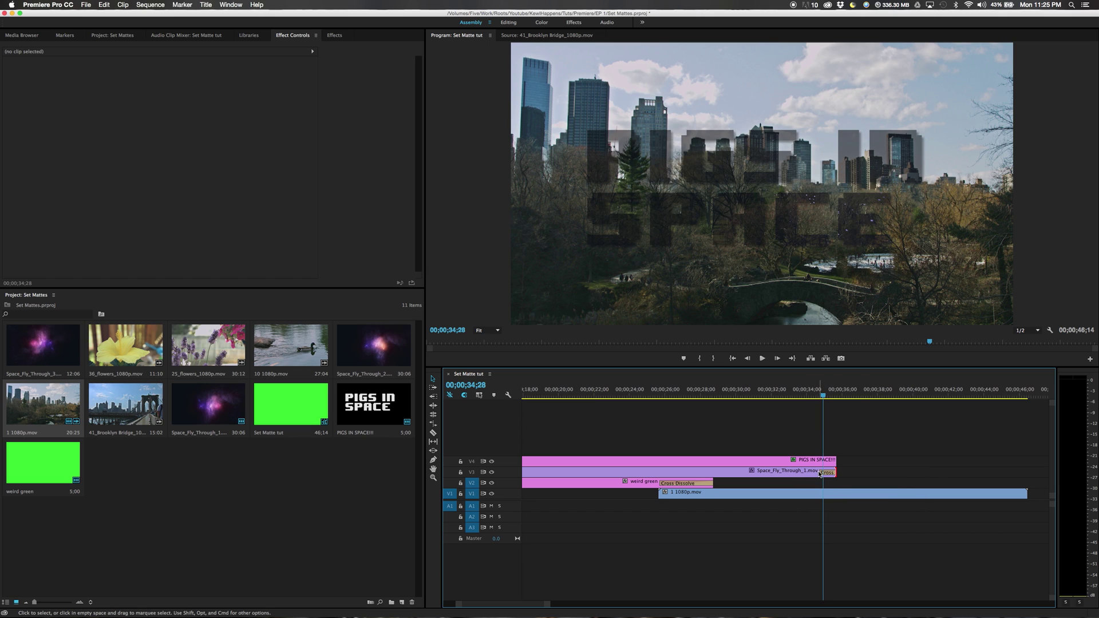
pyautogui.moveTo(819, 474); pyautogui.dragTo(777, 472)
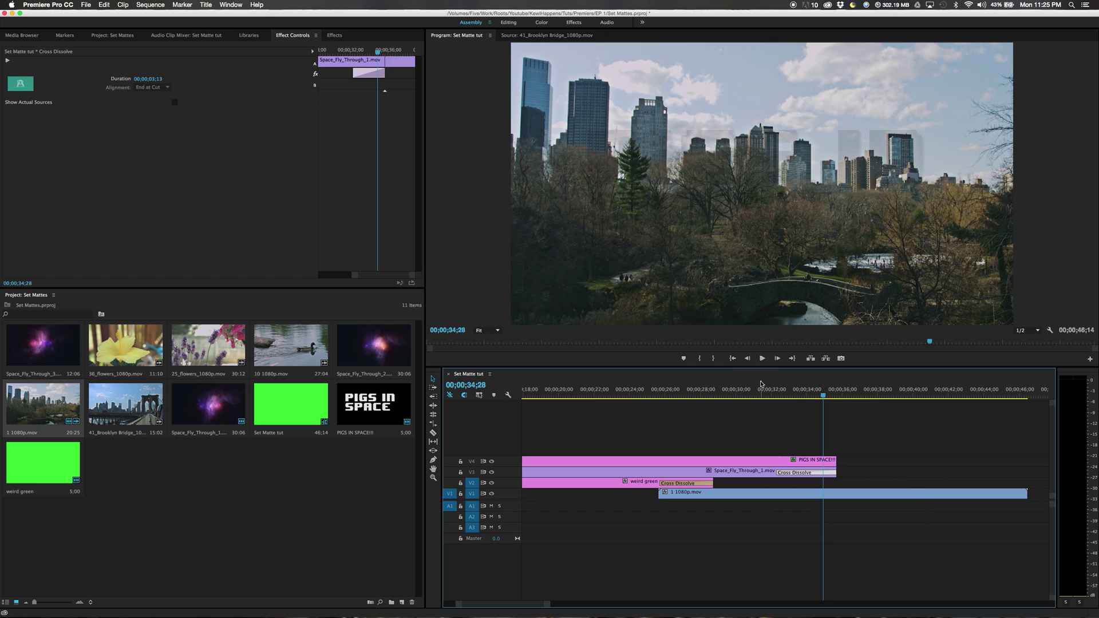
pyautogui.moveTo(761, 385); pyautogui.dragTo(819, 412)
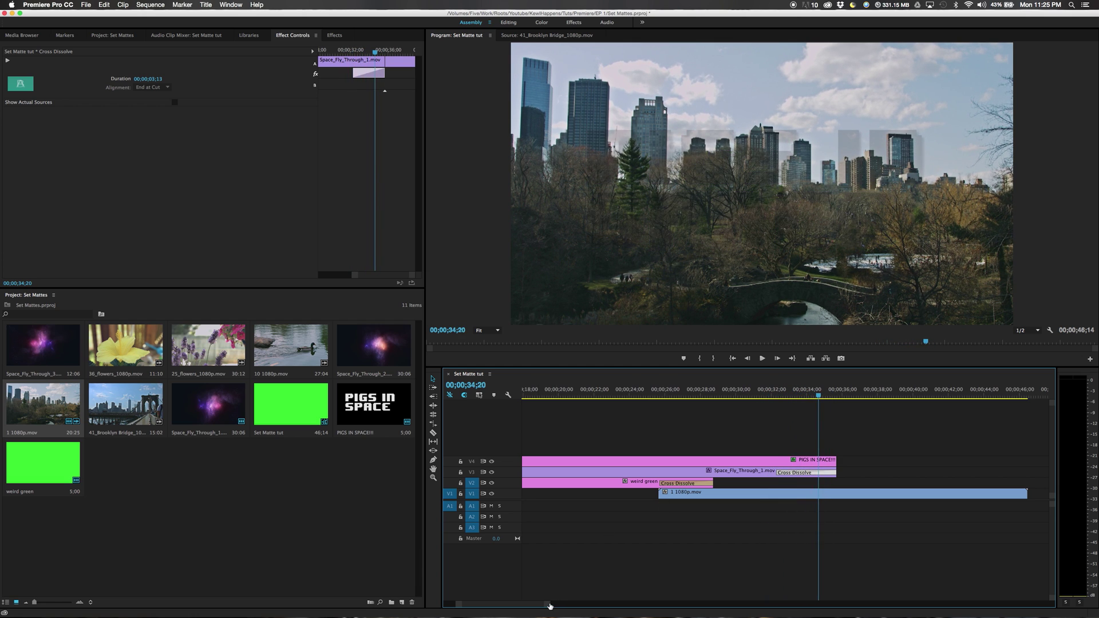
pyautogui.moveTo(550, 606); pyautogui.dragTo(649, 604)
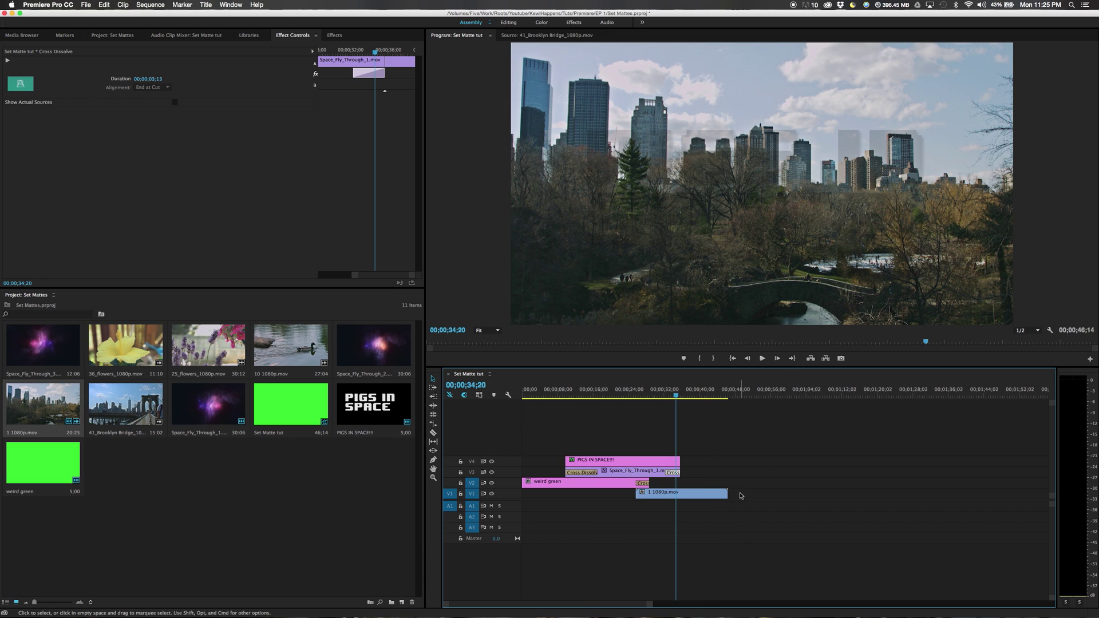
# Step: Place 36_flowers_1080p.mov on a new V5 track after the title and delete its A4 audio
pyautogui.click(120, 350)
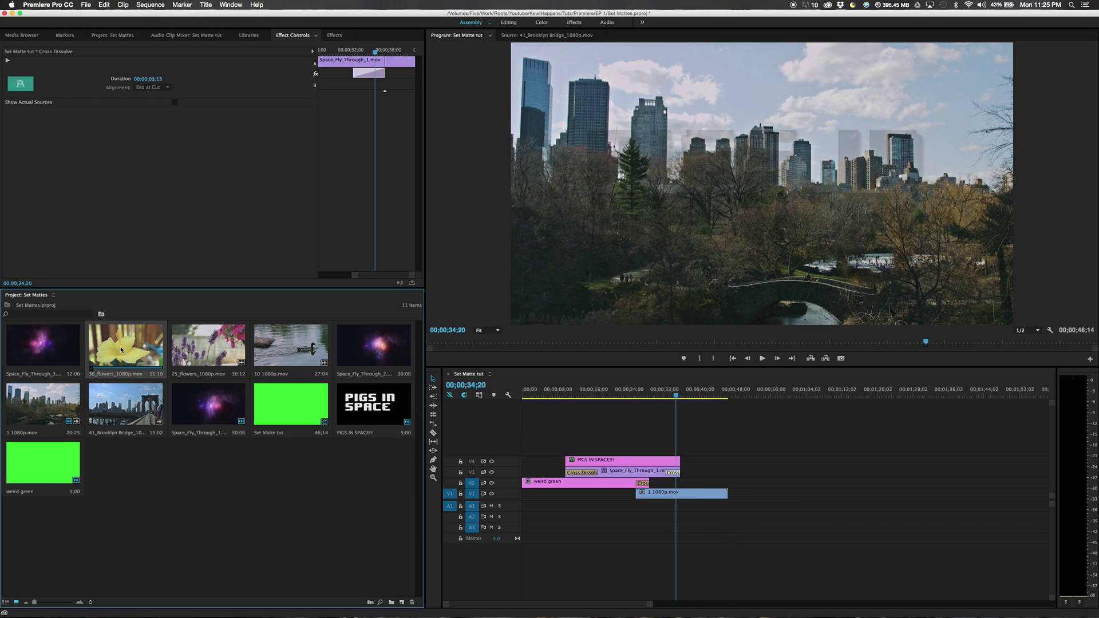
pyautogui.moveTo(130, 349); pyautogui.dragTo(669, 452)
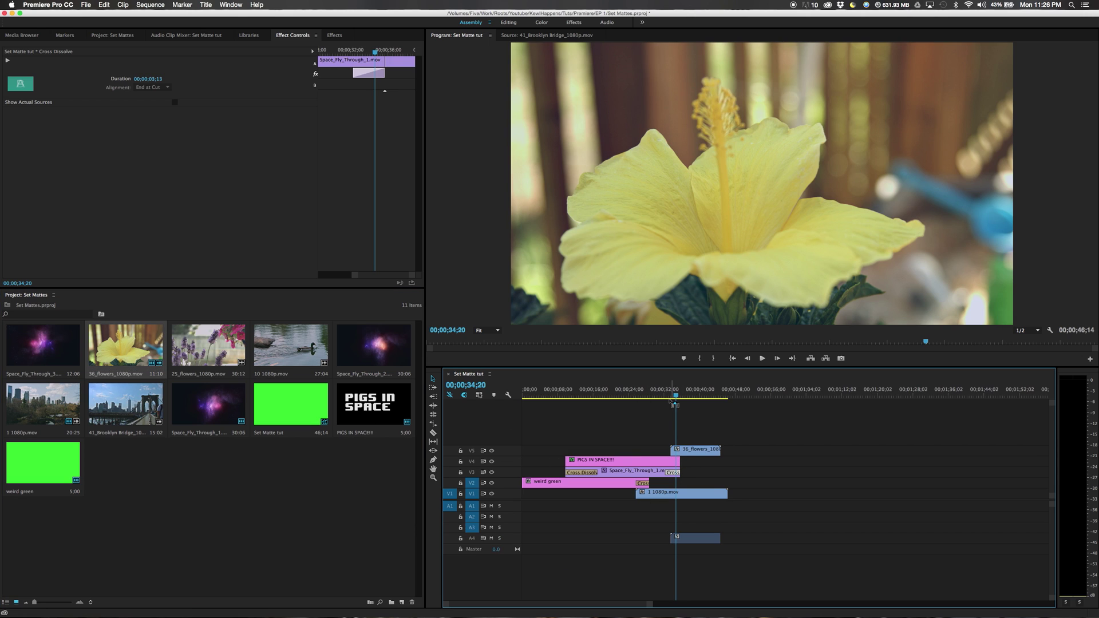
pyautogui.moveTo(673, 392); pyautogui.dragTo(650, 392)
pyautogui.moveTo(695, 450); pyautogui.dragTo(714, 452)
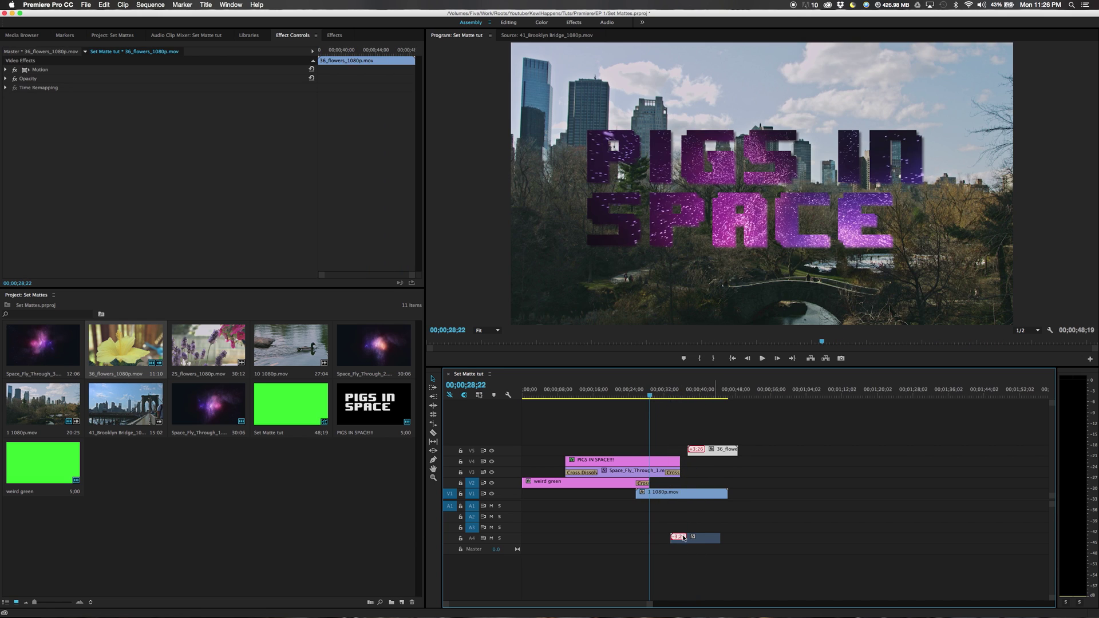
pyautogui.click(698, 538)
pyautogui.press('Delete')
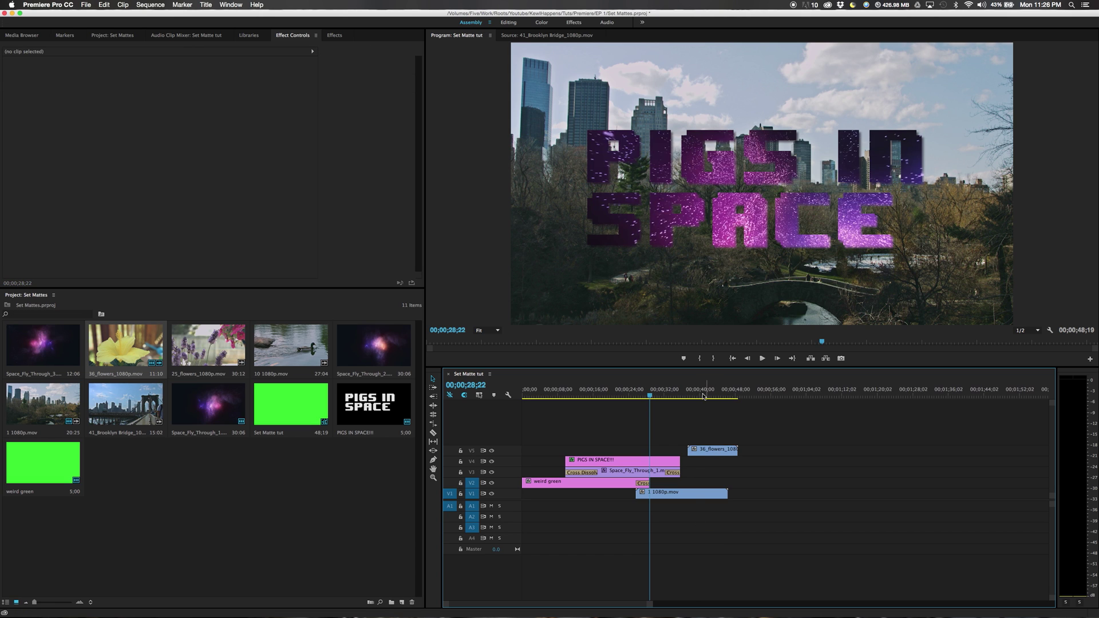
pyautogui.moveTo(704, 394)
pyautogui.mouseDown()
pyautogui.moveTo(690, 395)
pyautogui.moveTo(710, 405)
pyautogui.mouseUp()
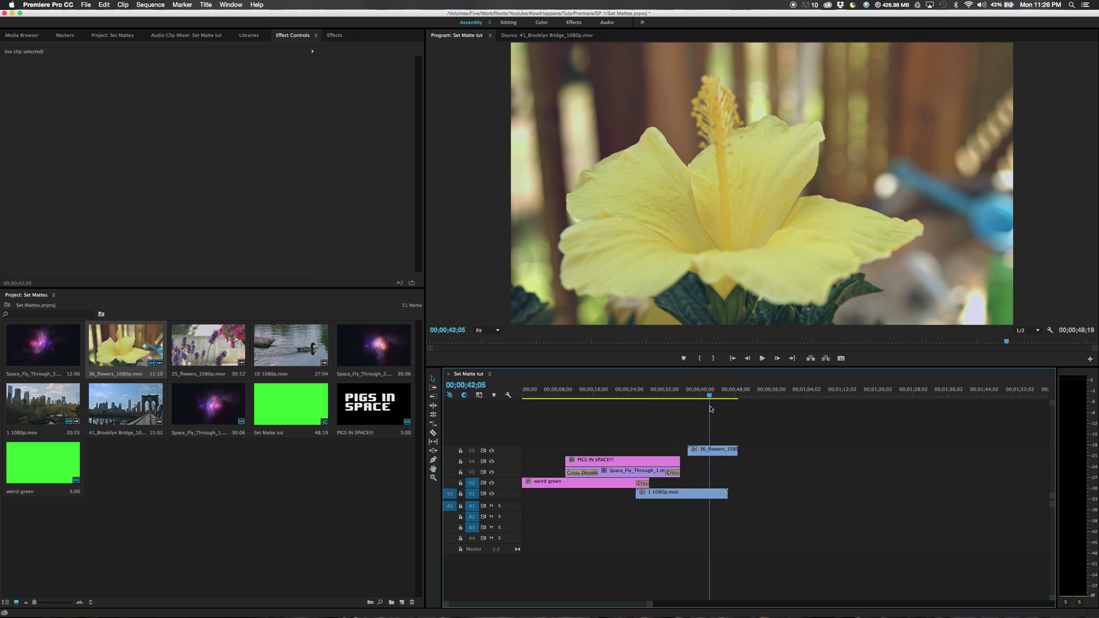
# Step: Import the Stock > Effects > 40+ Transitions folder of 42 transition movies into the project
pyautogui.rightClick(156, 495)
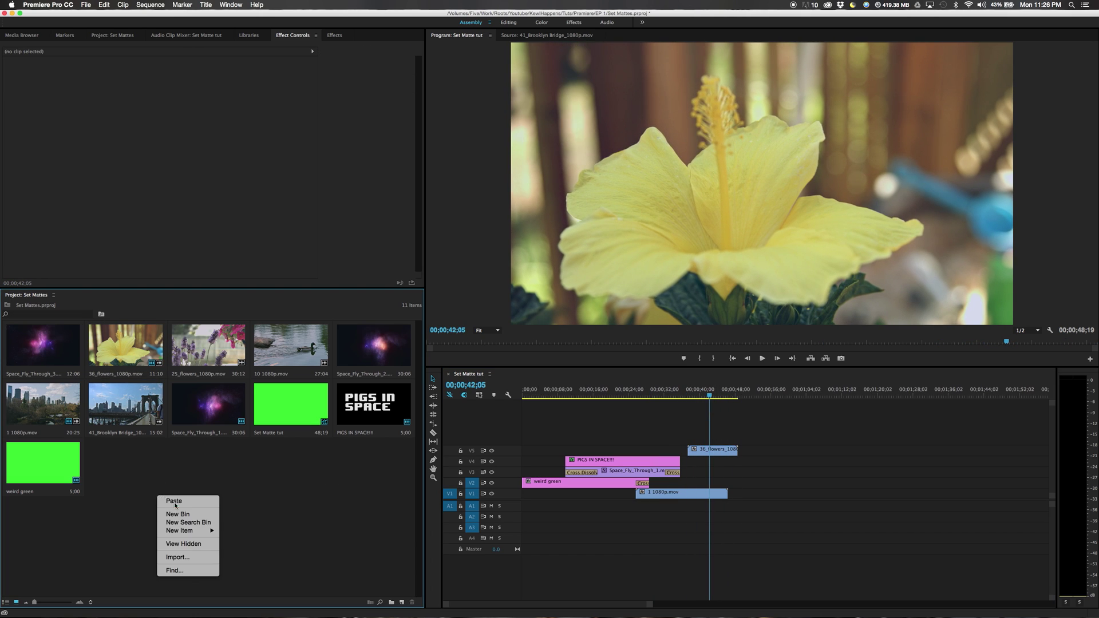
pyautogui.moveTo(199, 536)
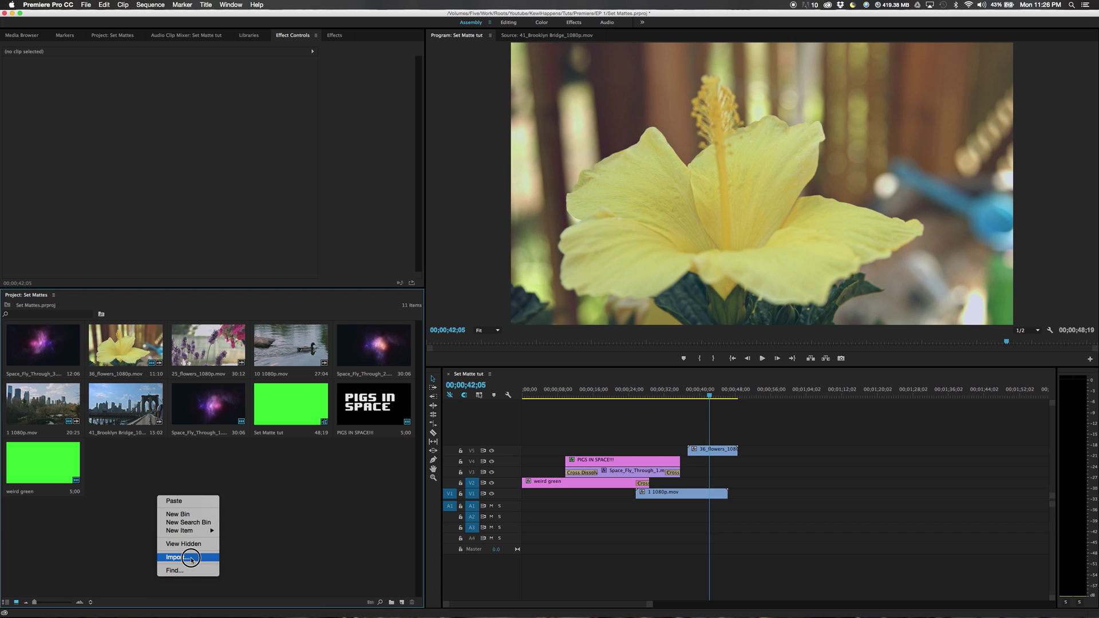
pyautogui.click(191, 559)
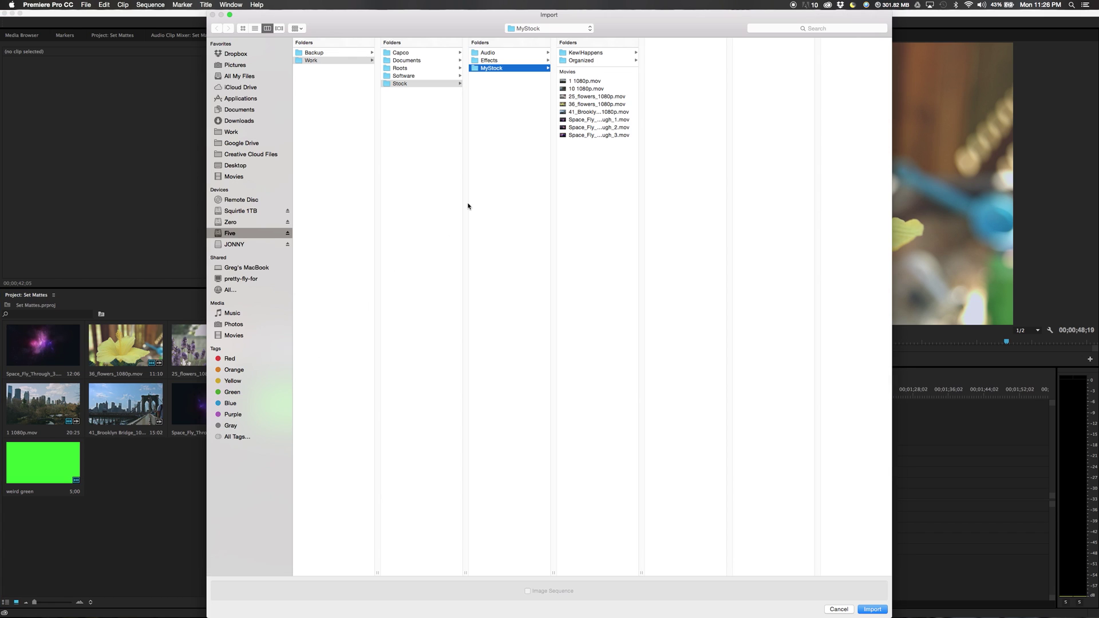
pyautogui.click(492, 60)
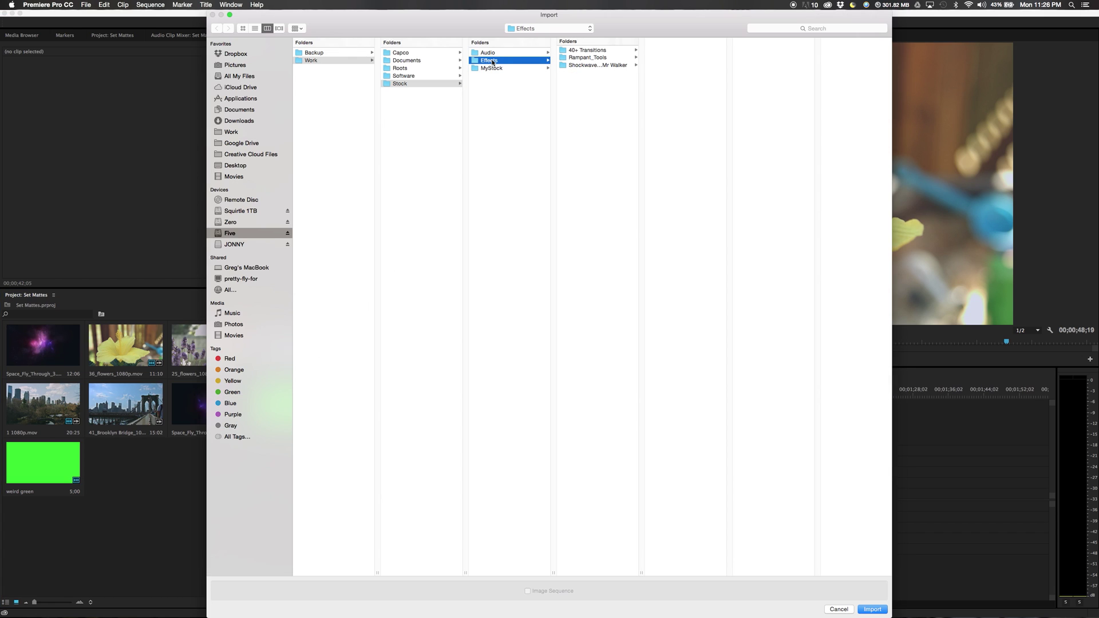
pyautogui.click(588, 51)
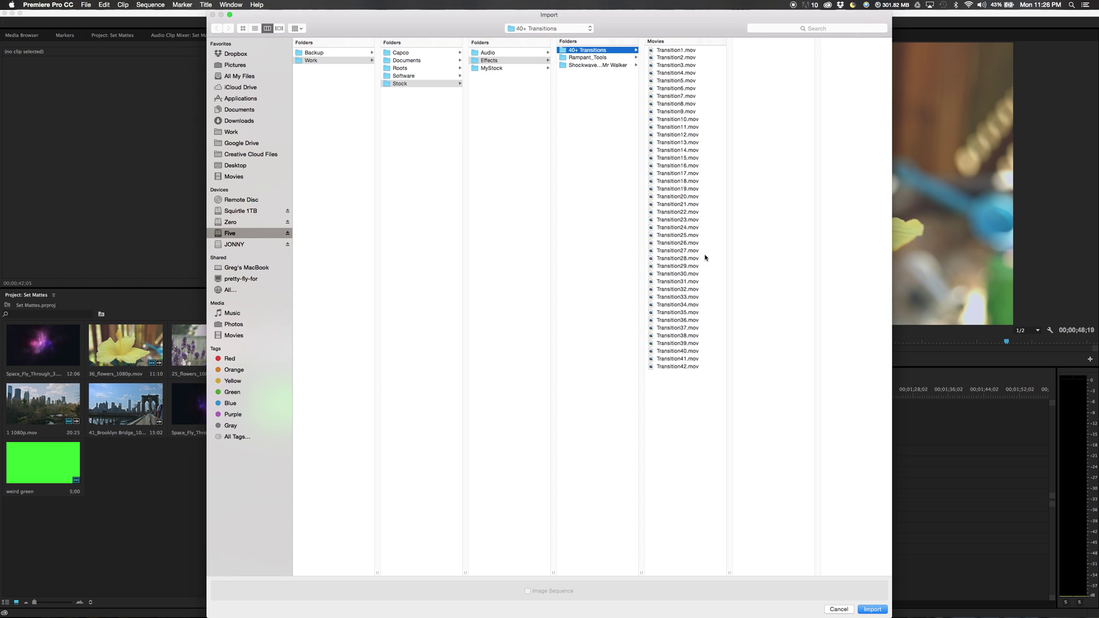
pyautogui.click(872, 609)
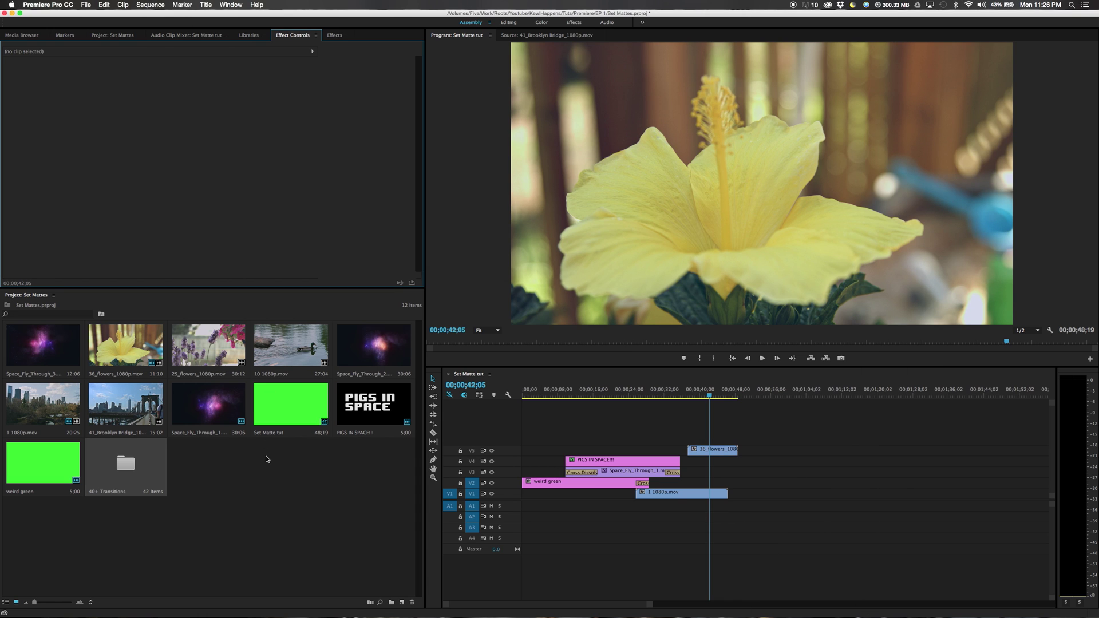
# Step: Open the 40+ Transitions bin, dock it as its own panel, and sort it by Name
pyautogui.click(204, 492)
pyautogui.click(124, 470)
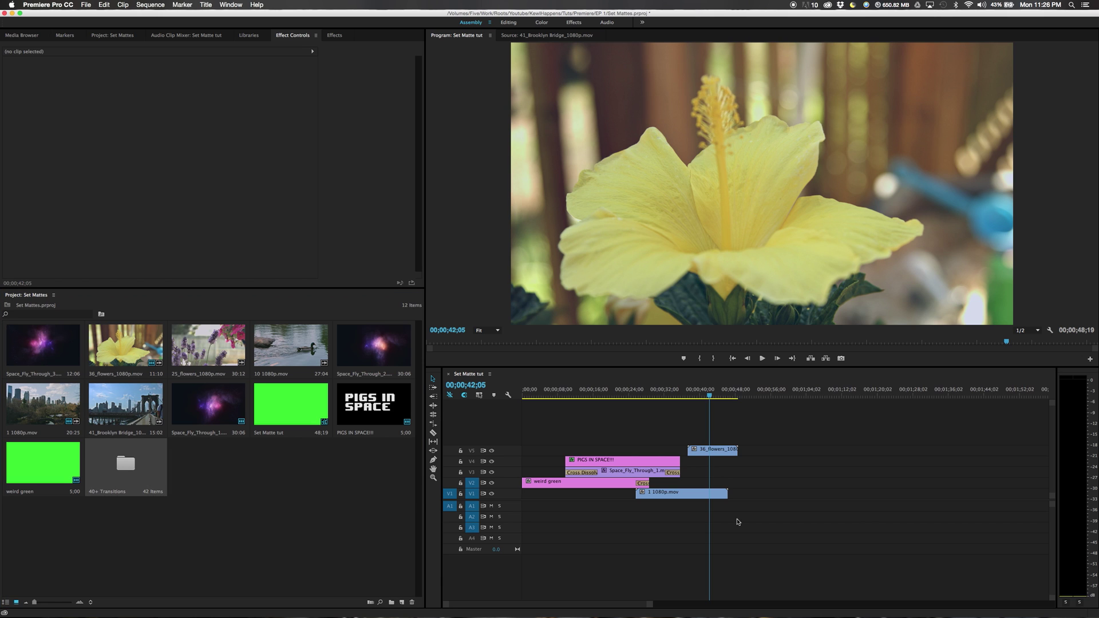
pyautogui.doubleClick(123, 471)
pyautogui.moveTo(536, 438); pyautogui.dragTo(290, 186)
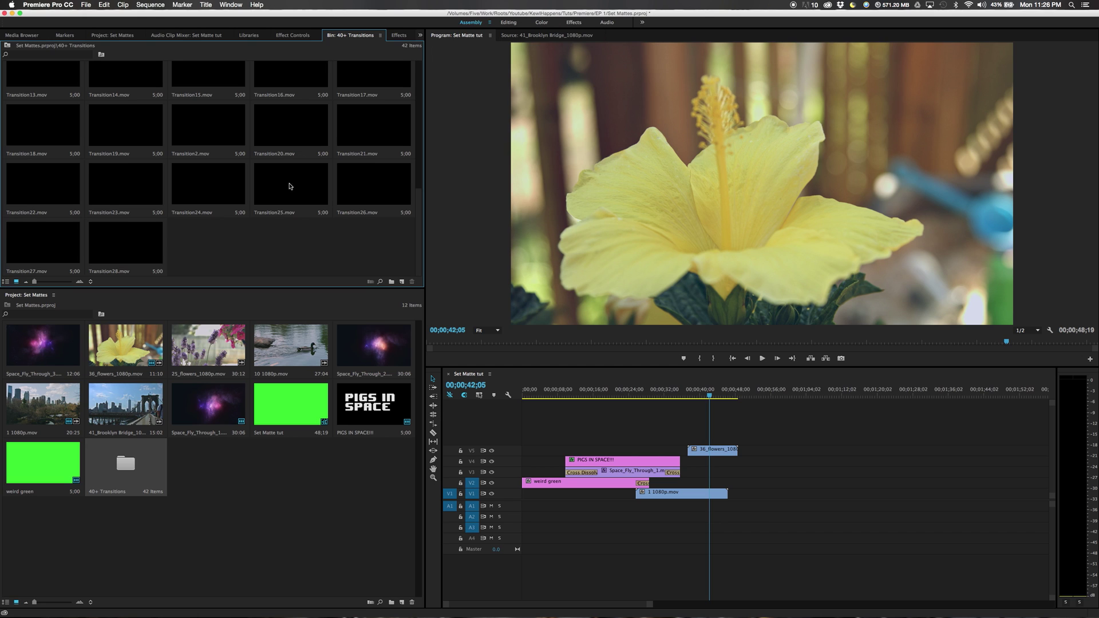
pyautogui.scroll(-5, 420, 182)
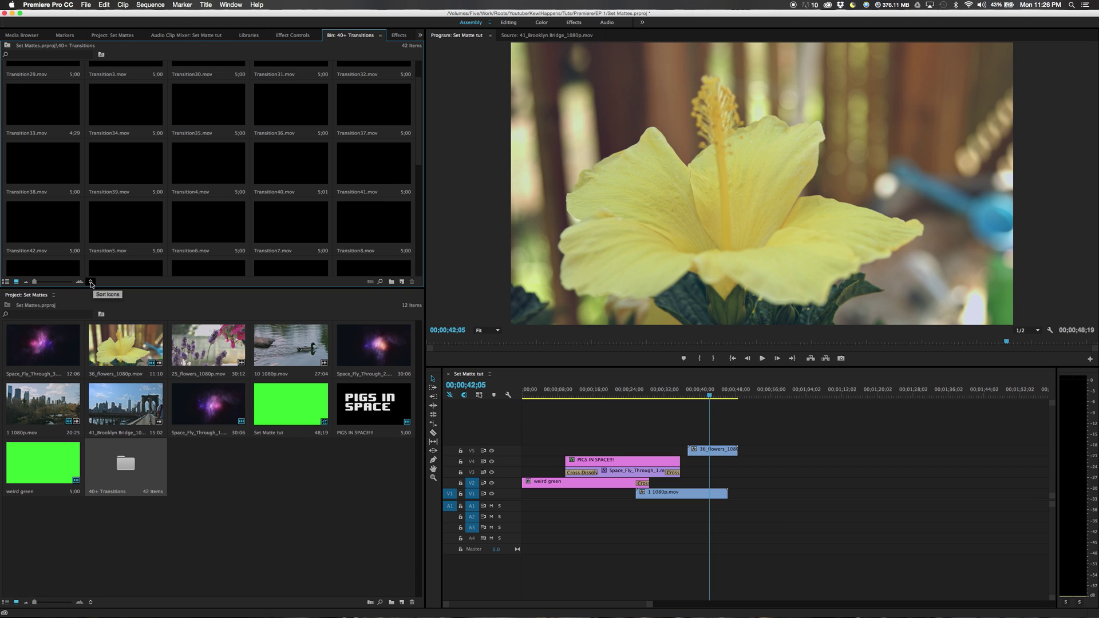
pyautogui.click(92, 281)
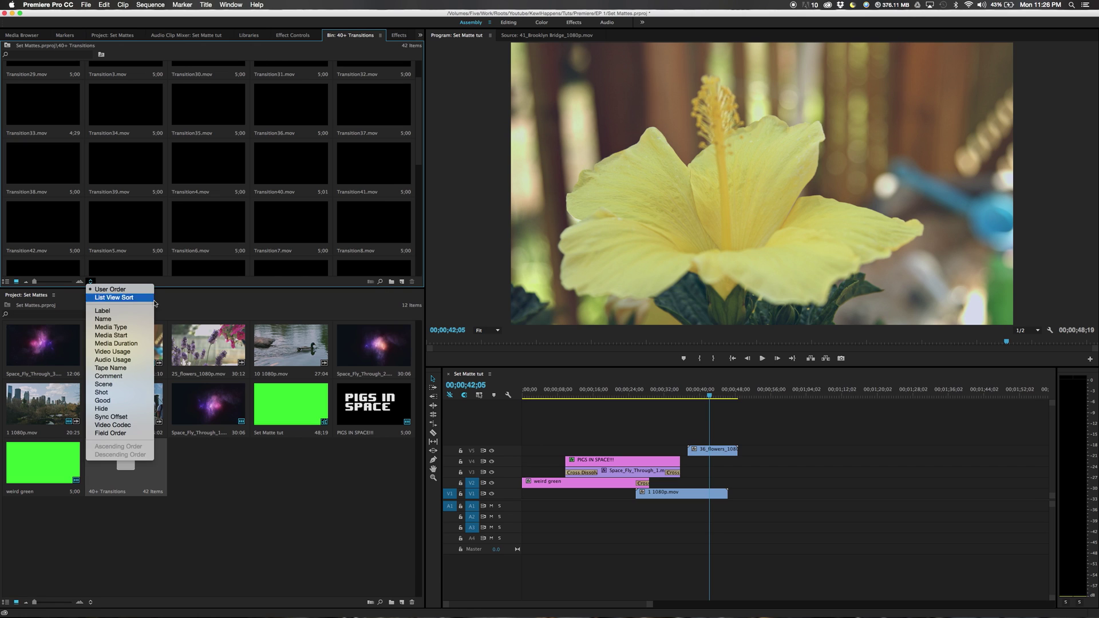
pyautogui.click(112, 312)
# Step: Preview Transition1, Transition3, Transition9, Transition4 and Transition10 in the bin
pyautogui.moveTo(419, 152); pyautogui.dragTo(416, 118)
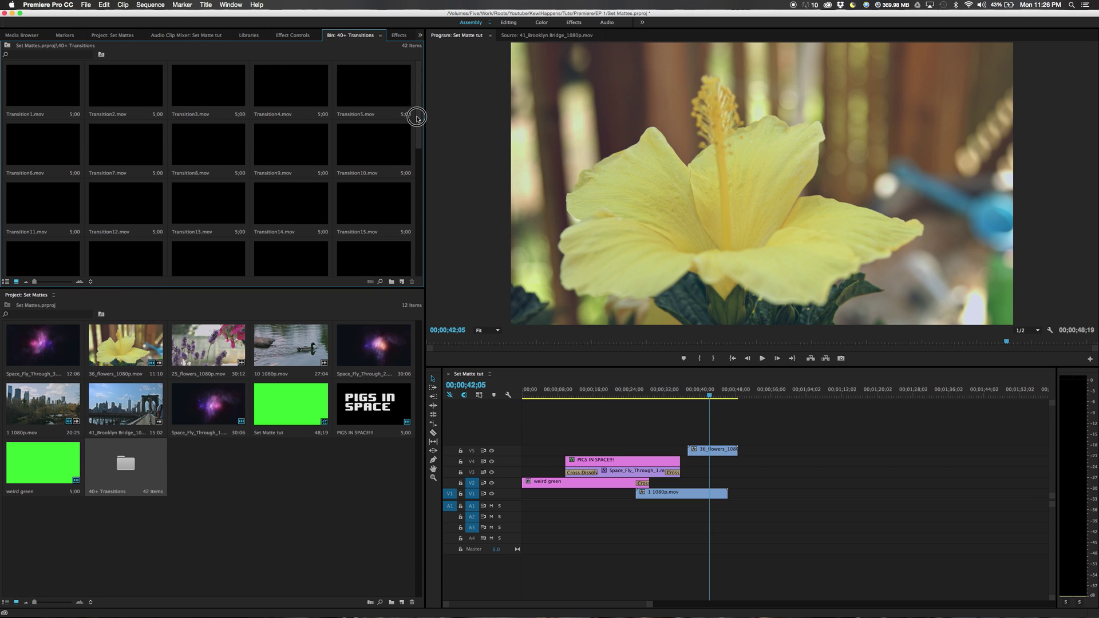
pyautogui.click(33, 114)
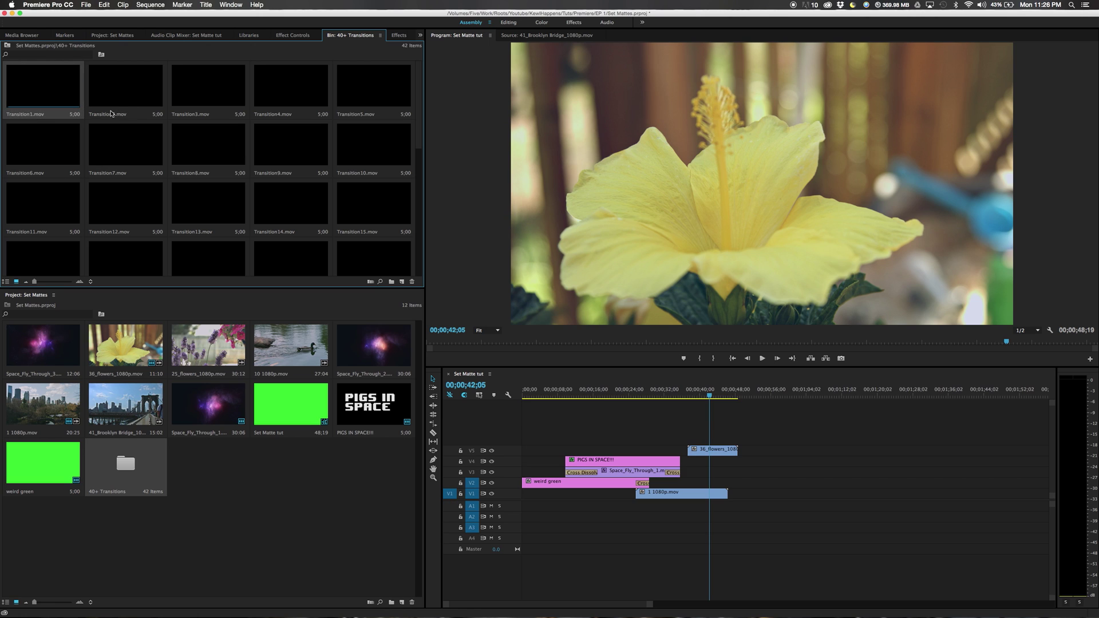
pyautogui.click(91, 282)
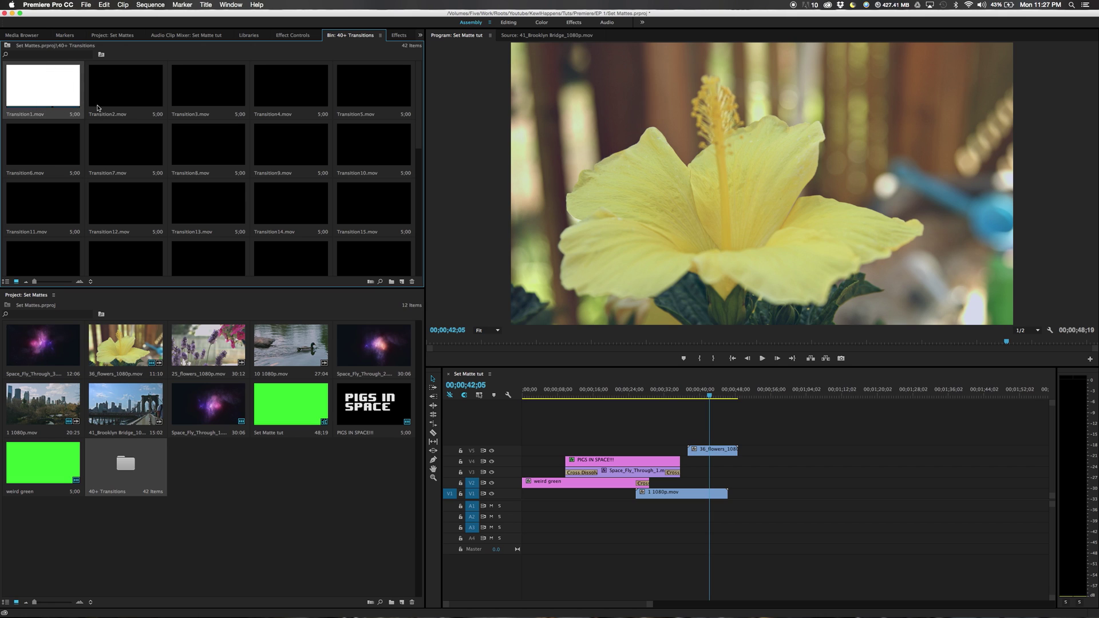
pyautogui.click(179, 109)
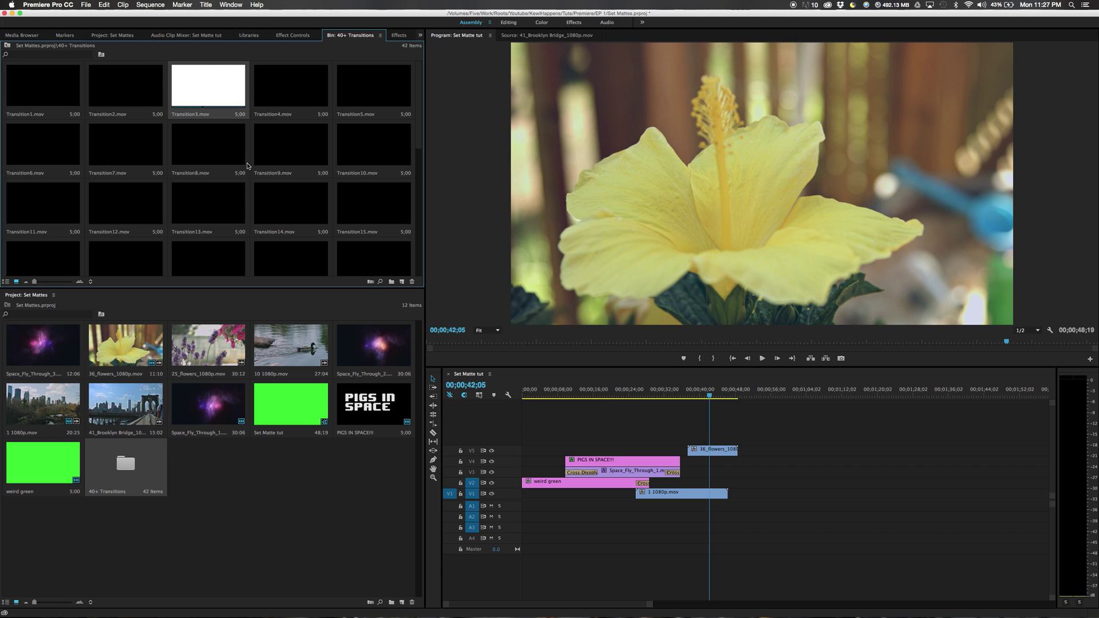
pyautogui.click(290, 148)
pyautogui.click(286, 83)
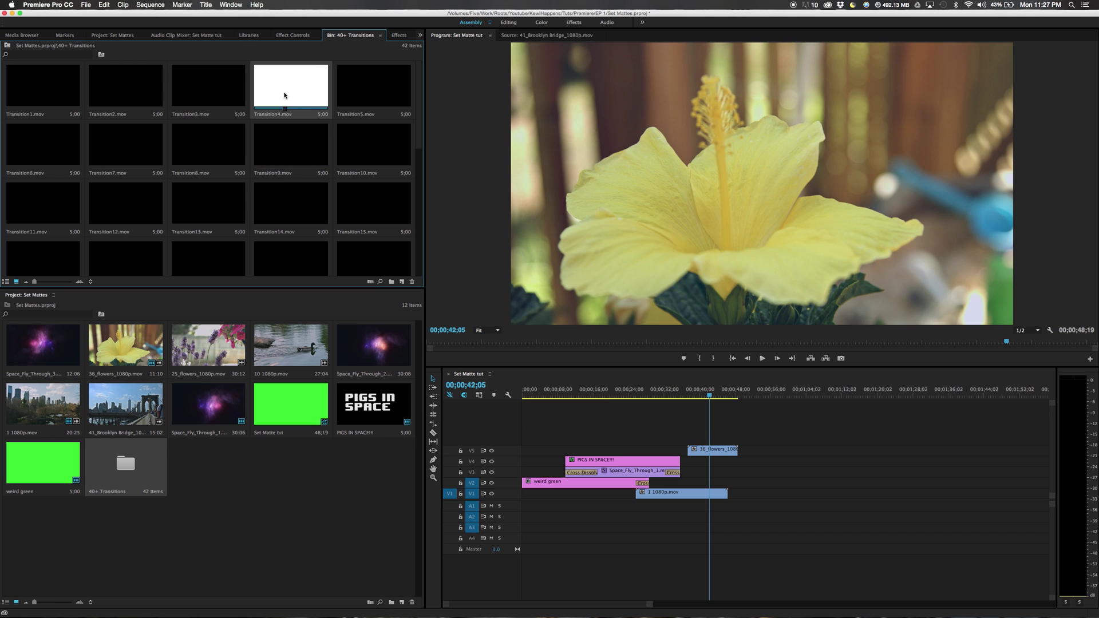
pyautogui.click(373, 150)
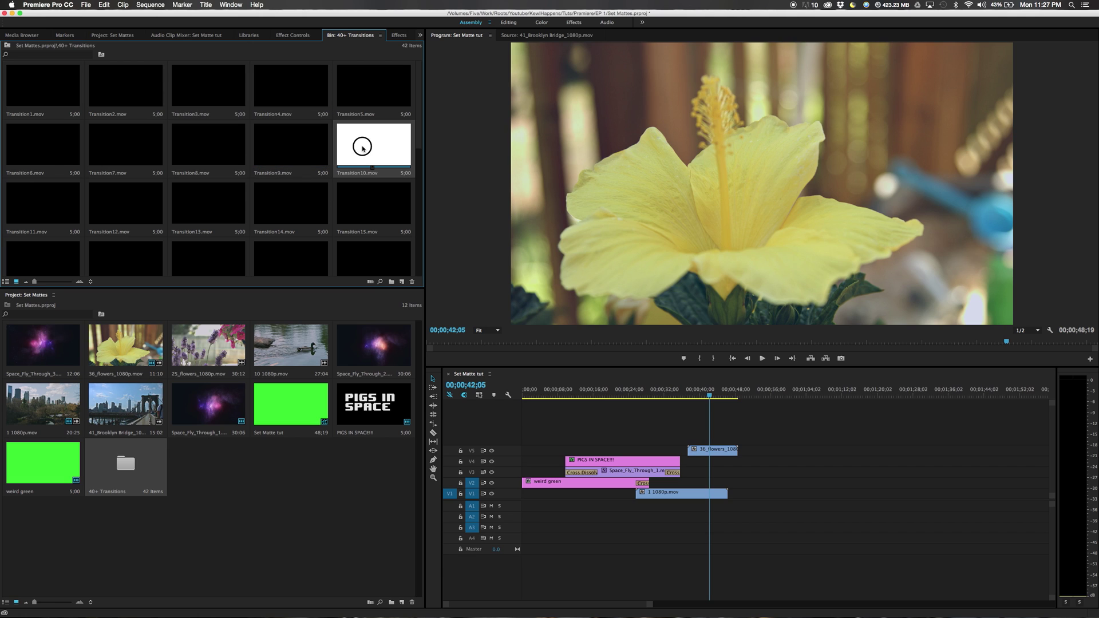
# Step: Preview the Transition10 and Transition13 wipes in the Source monitor, ending on Transition13's stair-step wipe
pyautogui.doubleClick(362, 148)
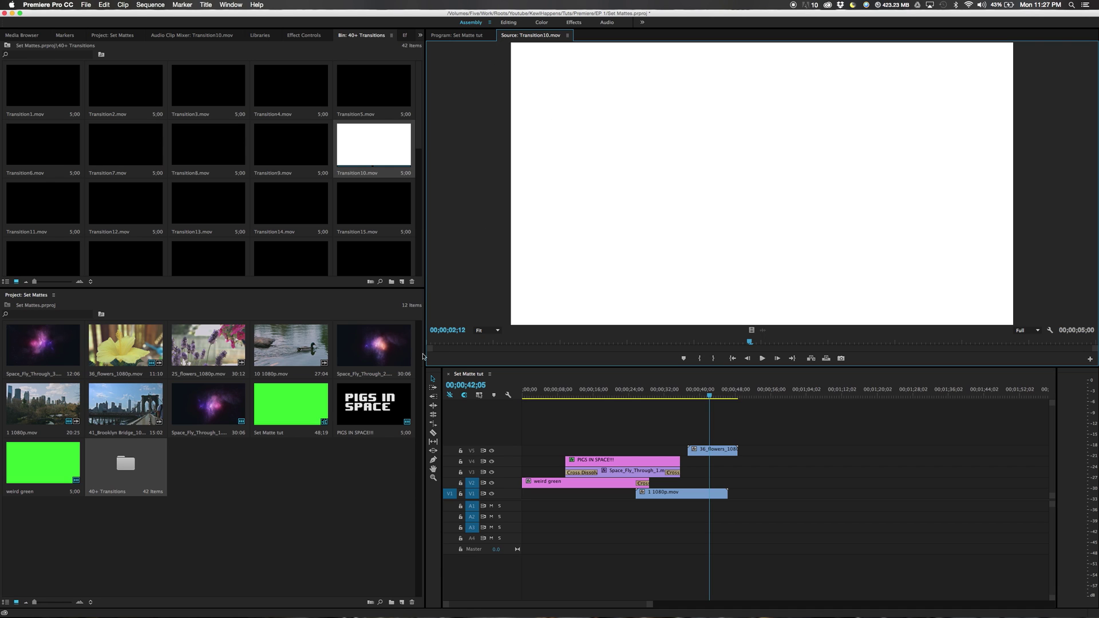
pyautogui.moveTo(747, 345); pyautogui.dragTo(690, 340)
pyautogui.doubleClick(184, 218)
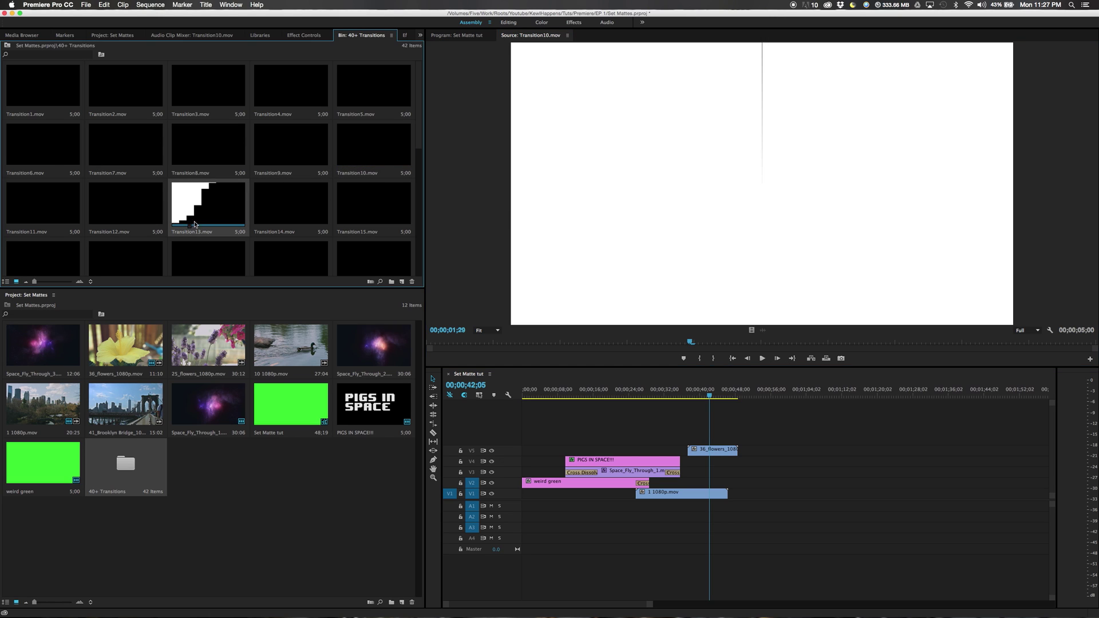
pyautogui.moveTo(583, 342); pyautogui.dragTo(783, 345)
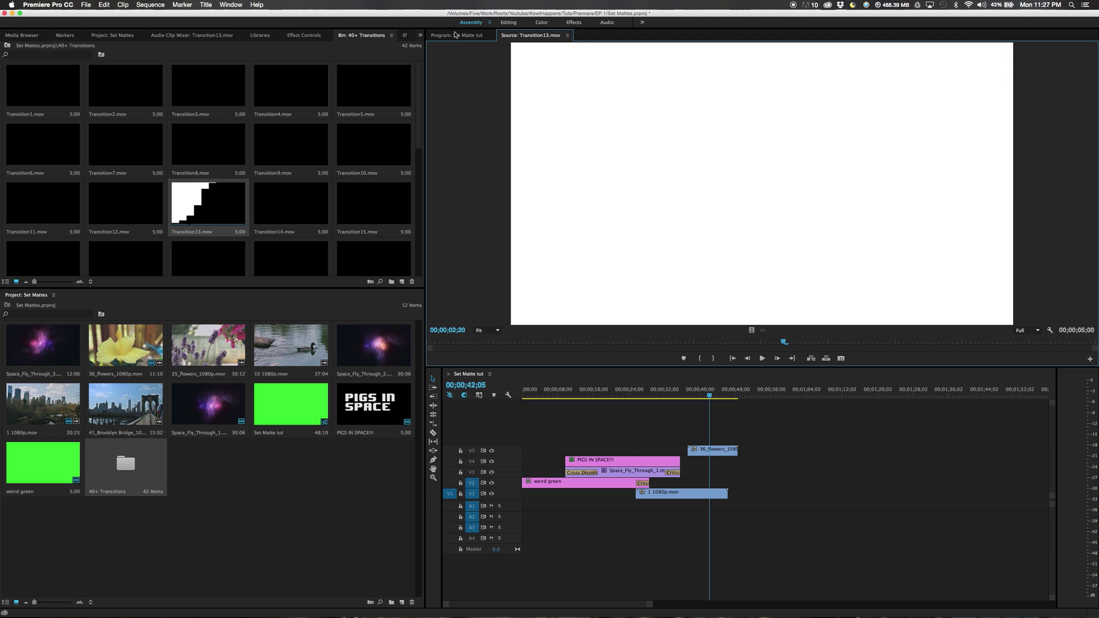
# Step: Move the 36_flowers clip up one track to free the track beneath it
pyautogui.click(455, 35)
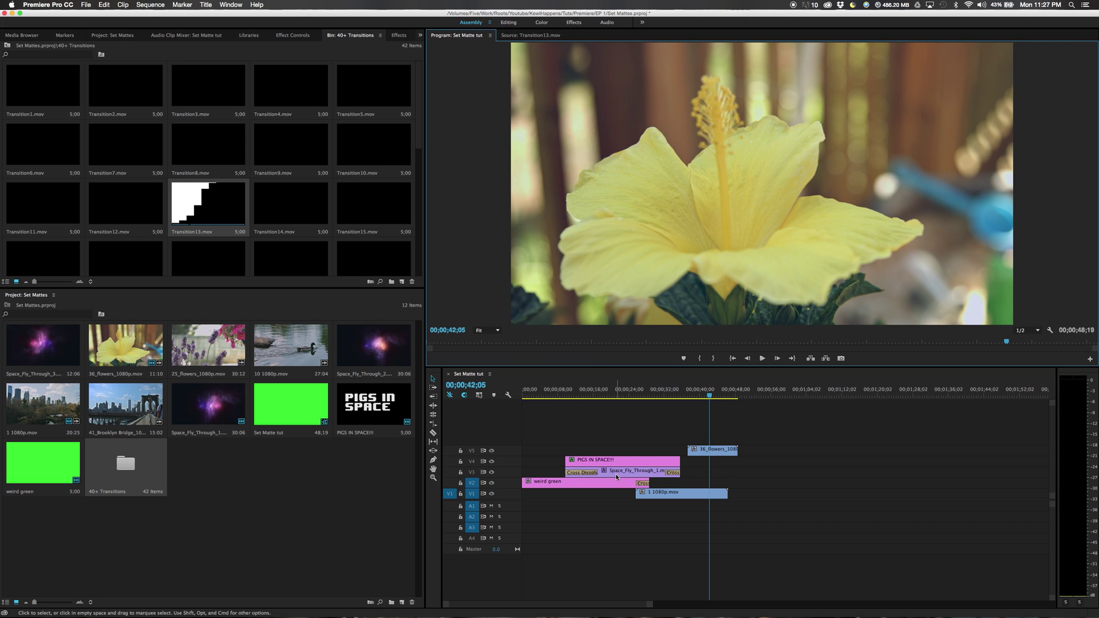
pyautogui.click(715, 453)
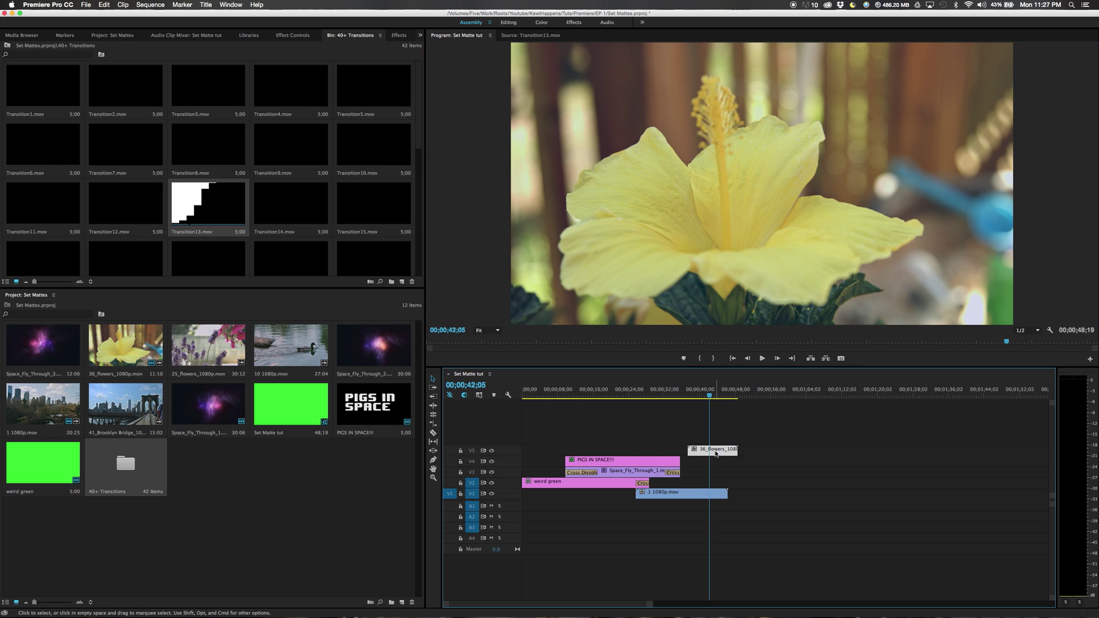
pyautogui.moveTo(710, 453); pyautogui.dragTo(706, 445)
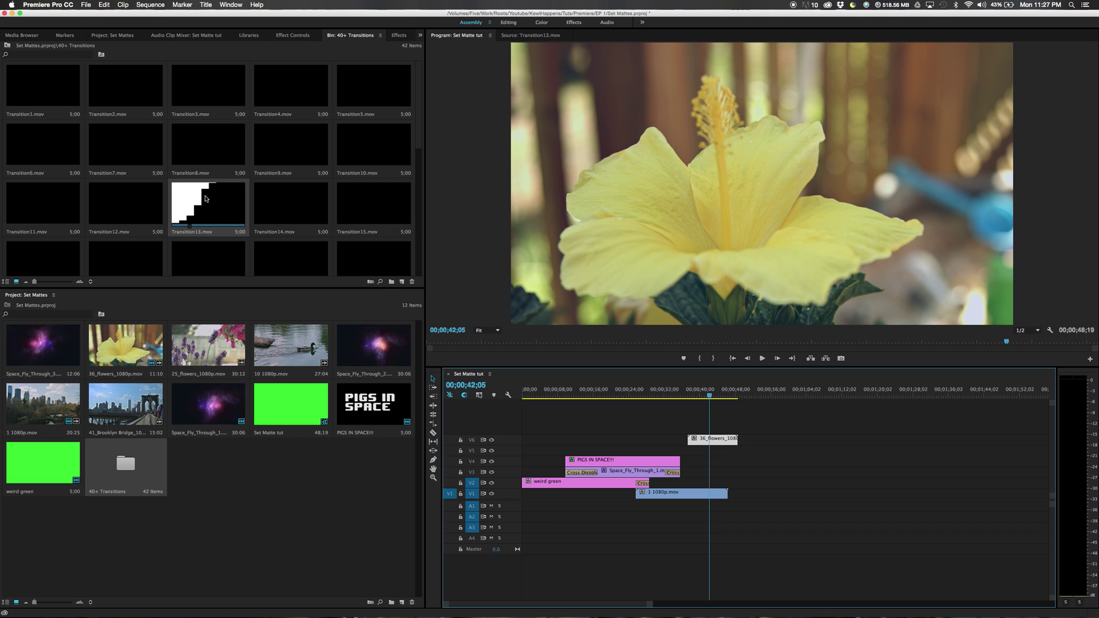
pyautogui.click(790, 464)
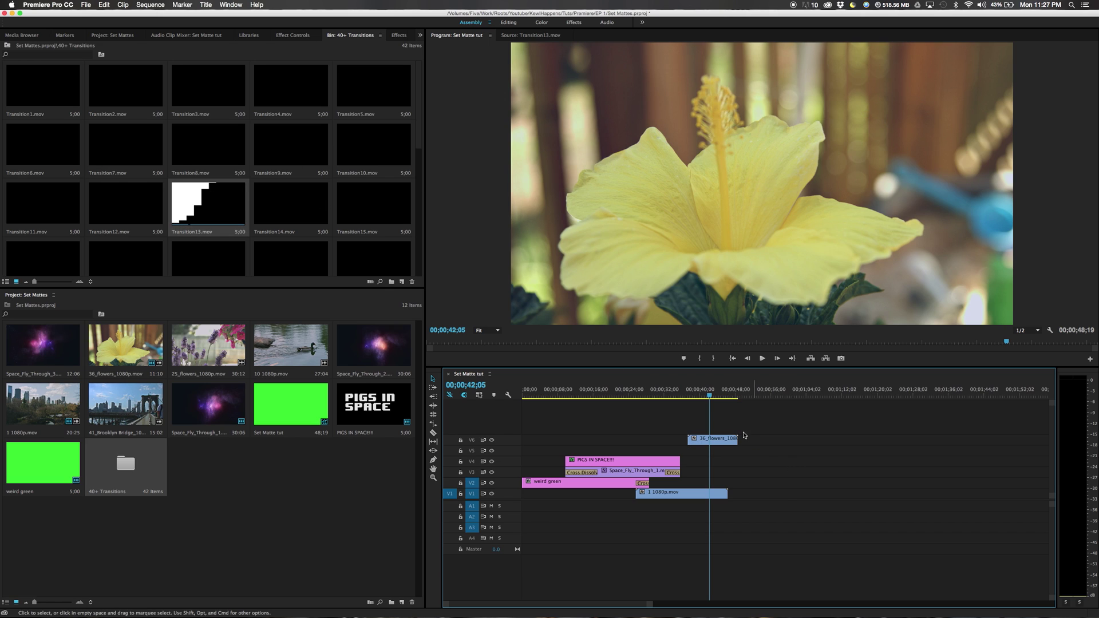
# Step: Drop Transition13.mov onto V5 under the flowers clip, starting alongside it
pyautogui.click(208, 210)
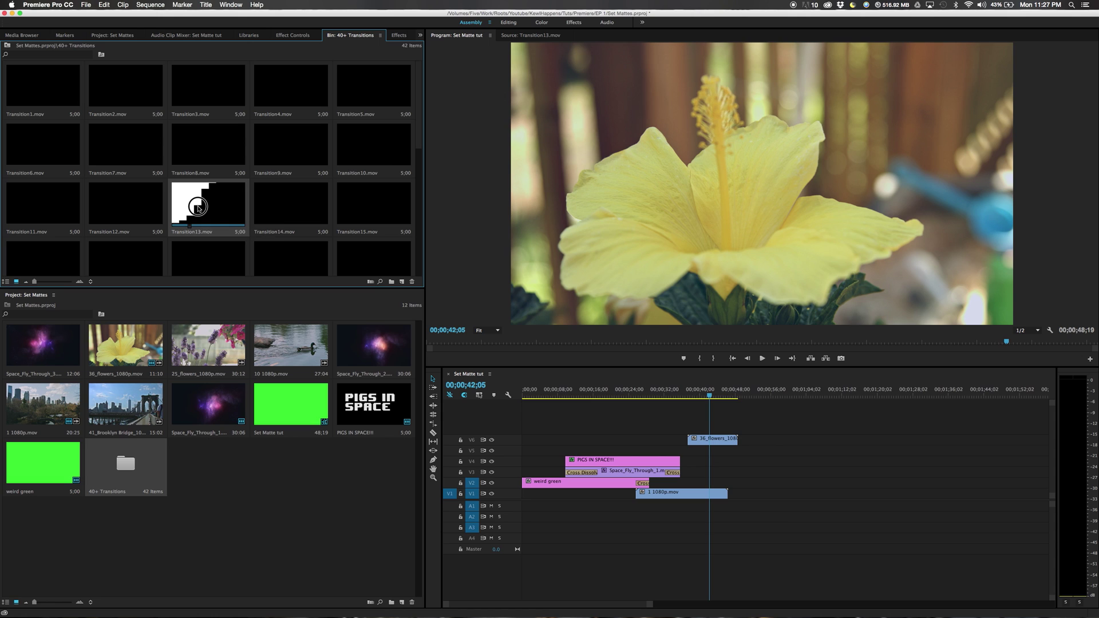
pyautogui.moveTo(188, 204); pyautogui.dragTo(691, 449)
pyautogui.click(689, 394)
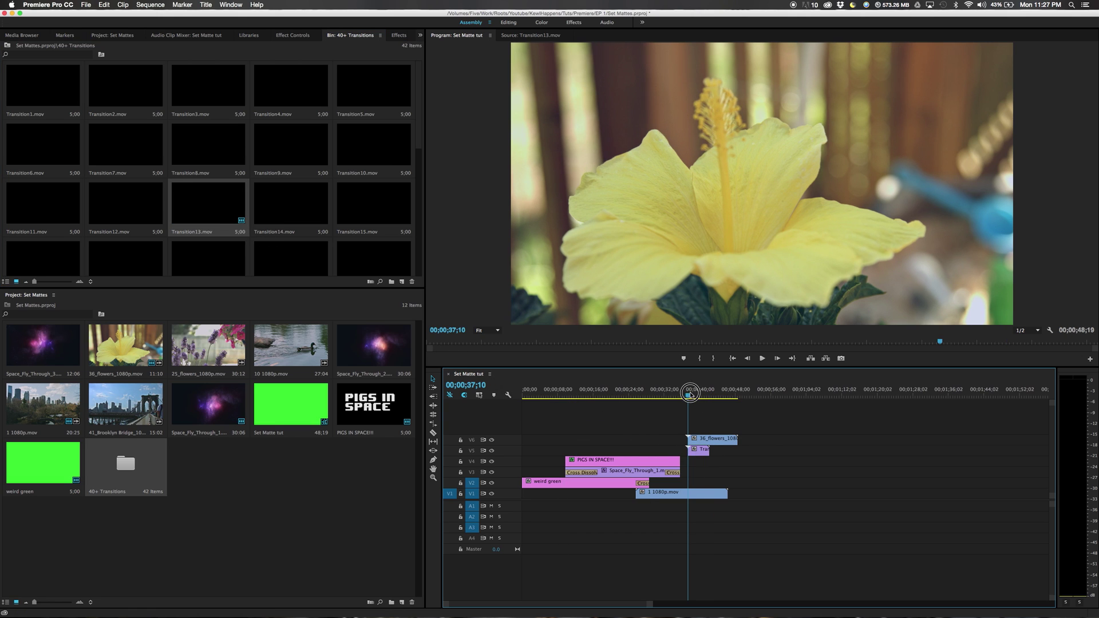
# Step: Hide V6 to preview the white matte wipe around 37;16, then show V6 again
pyautogui.click(492, 440)
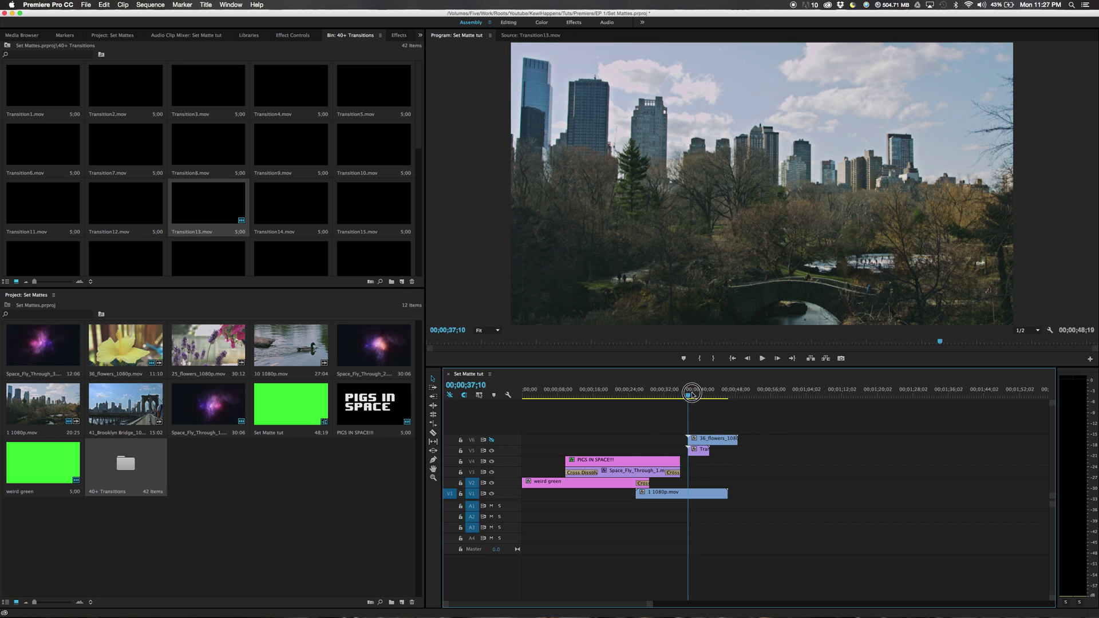
pyautogui.moveTo(692, 396); pyautogui.dragTo(688, 399)
pyautogui.moveTo(447, 606); pyautogui.dragTo(520, 605)
pyautogui.scroll(-5, 520, 605)
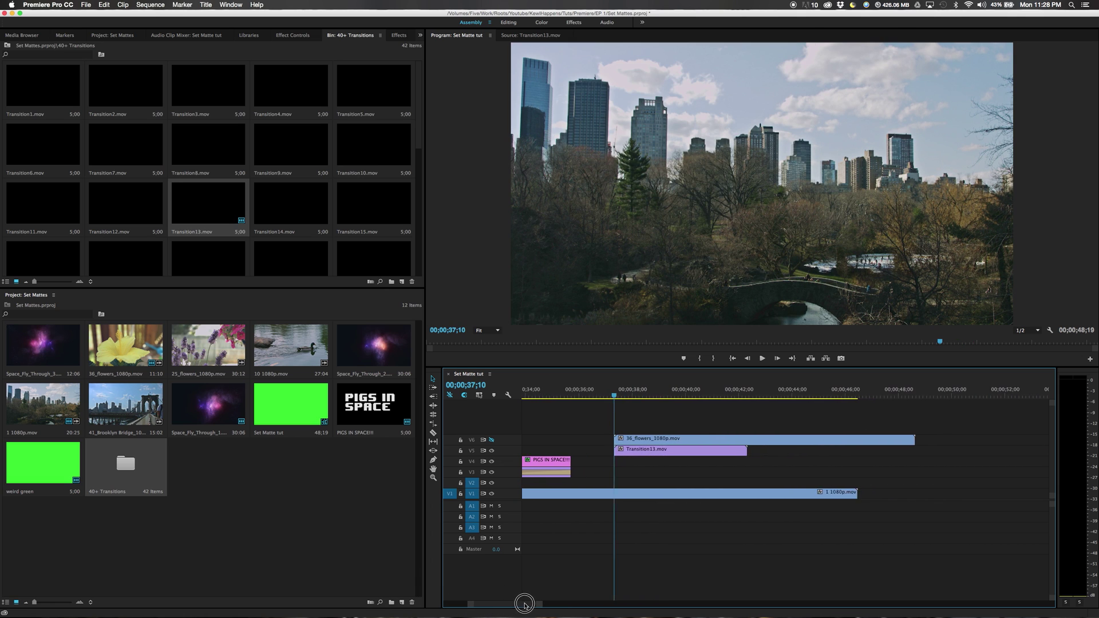
pyautogui.click(606, 393)
pyautogui.moveTo(608, 393)
pyautogui.mouseDown()
pyautogui.moveTo(660, 403)
pyautogui.moveTo(623, 410)
pyautogui.moveTo(623, 398)
pyautogui.moveTo(609, 396)
pyautogui.mouseUp()
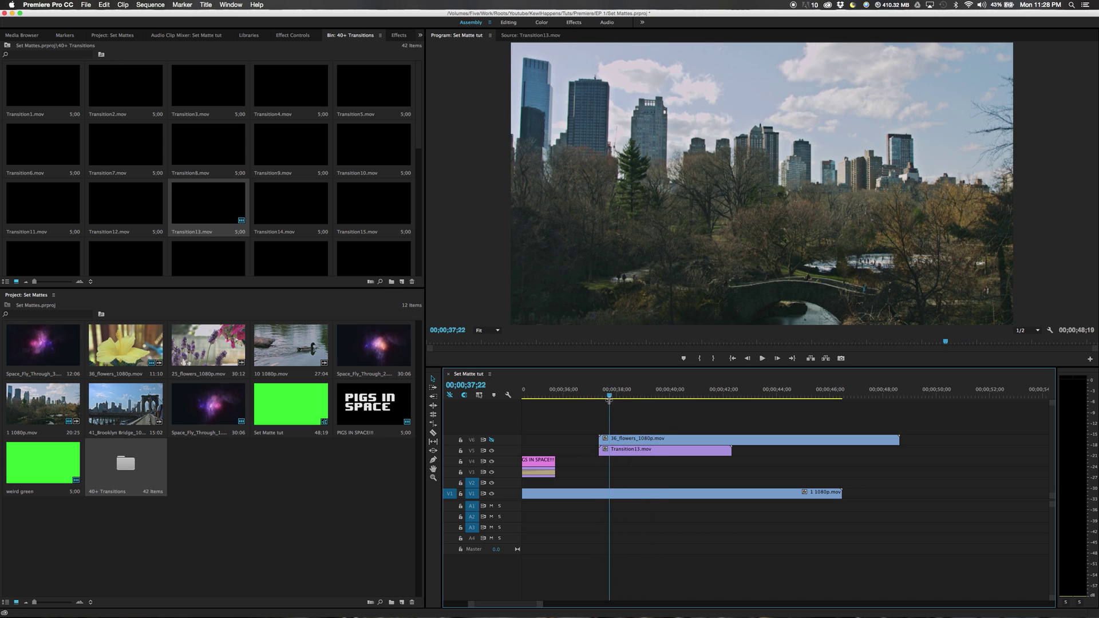
pyautogui.click(492, 440)
# Step: Search Effects for 'set ma' and drag Set Matte onto the 36_flowers_1080p.mov clip
pyautogui.click(650, 443)
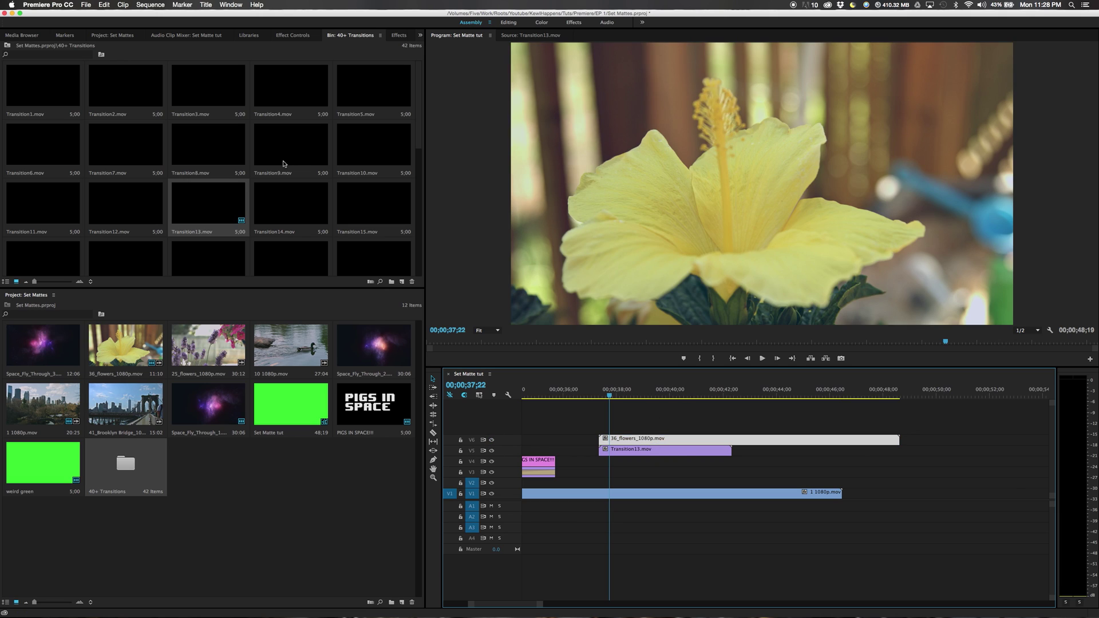
pyautogui.click(395, 37)
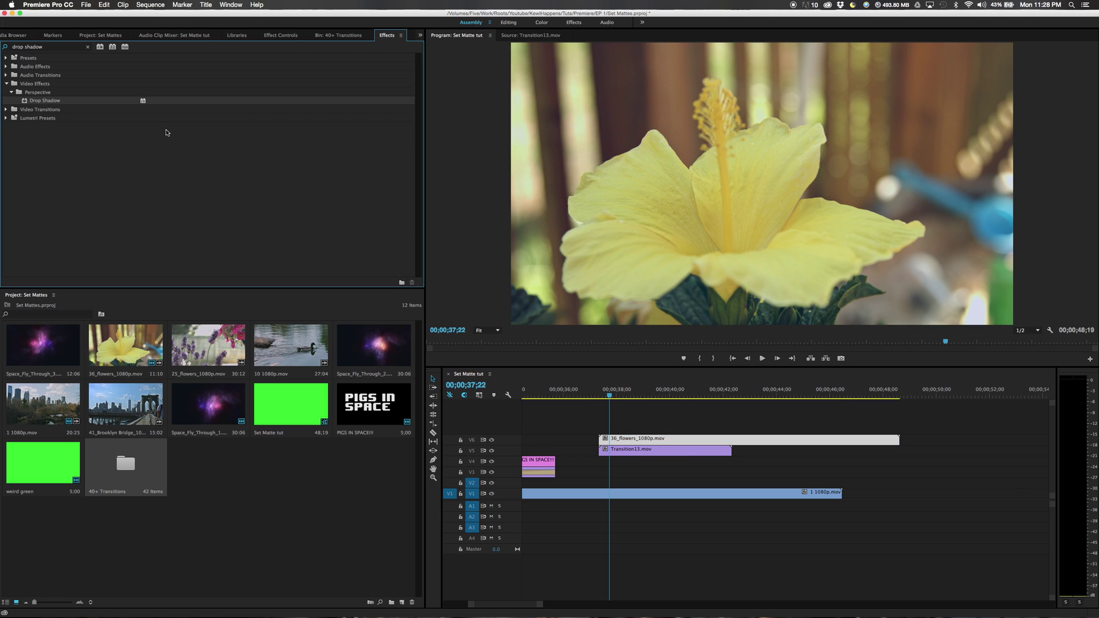
pyautogui.click(87, 47)
pyautogui.click(32, 47)
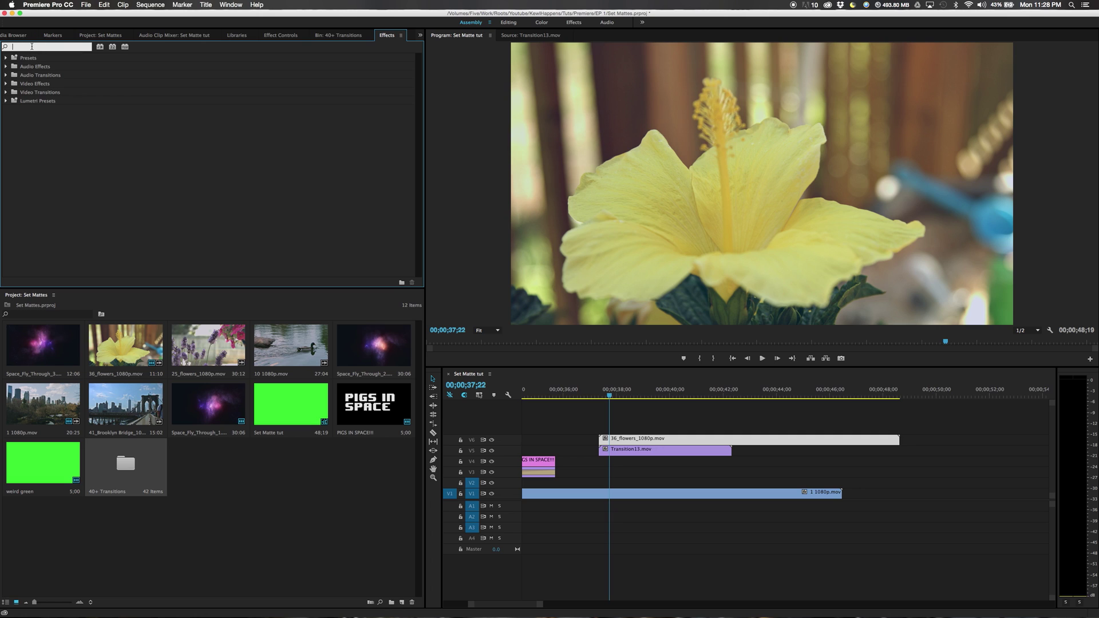
pyautogui.write('set')
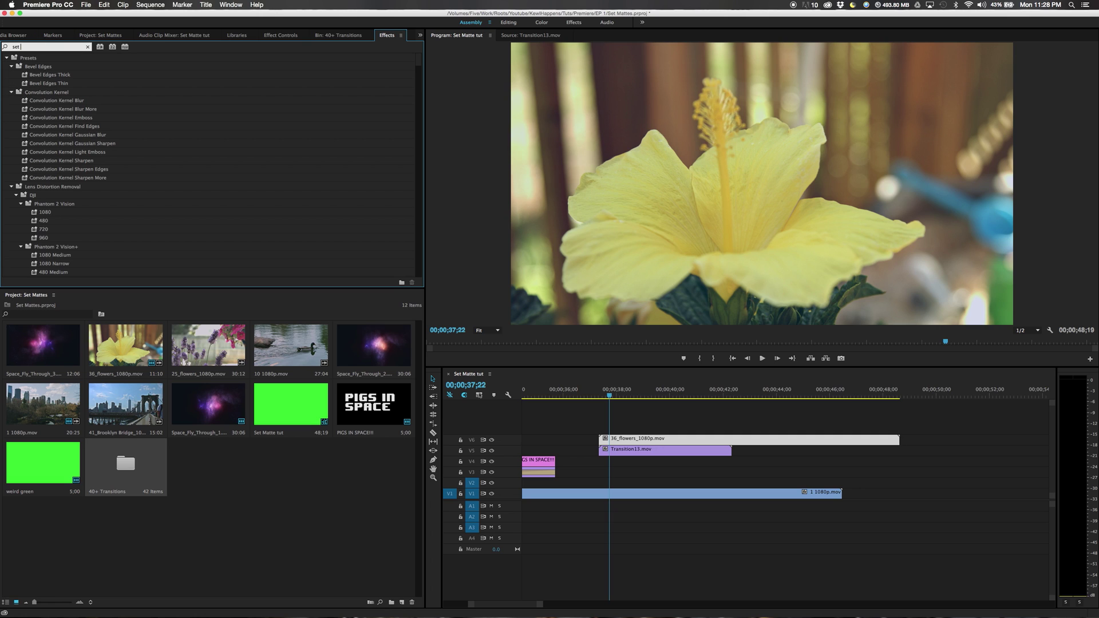
pyautogui.write(' matte')
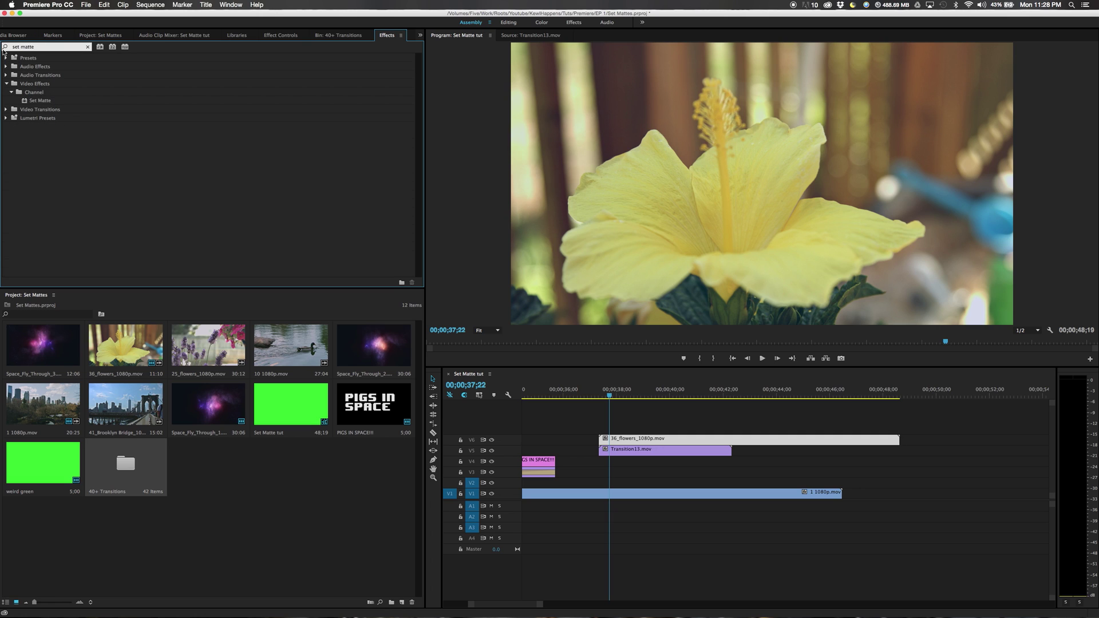
pyautogui.click(45, 100)
pyautogui.moveTo(39, 102); pyautogui.dragTo(632, 441)
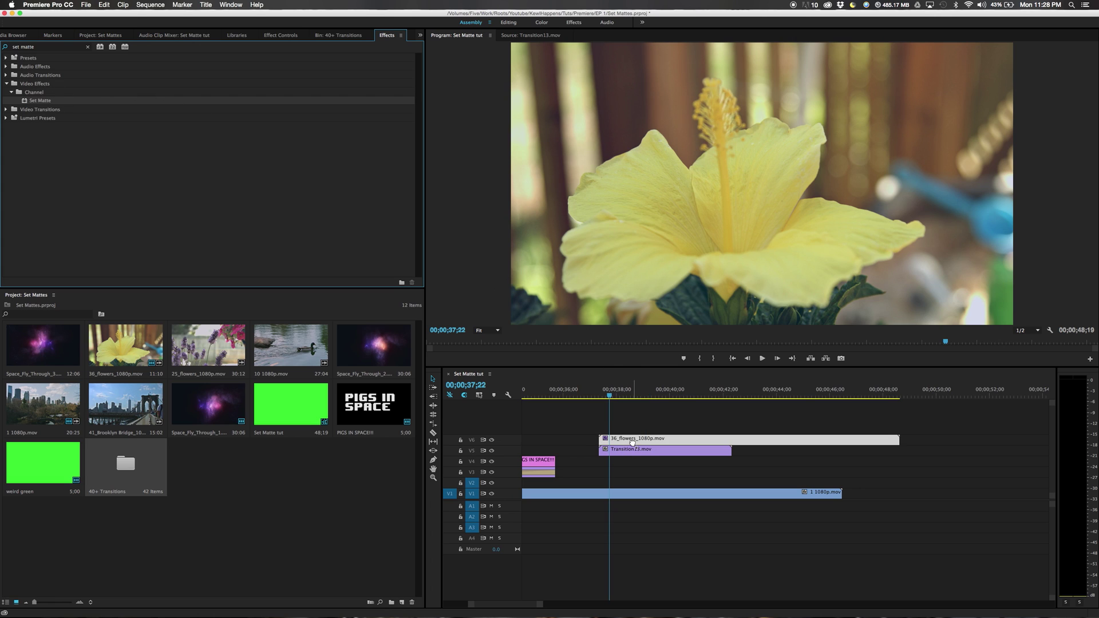
pyautogui.click(636, 441)
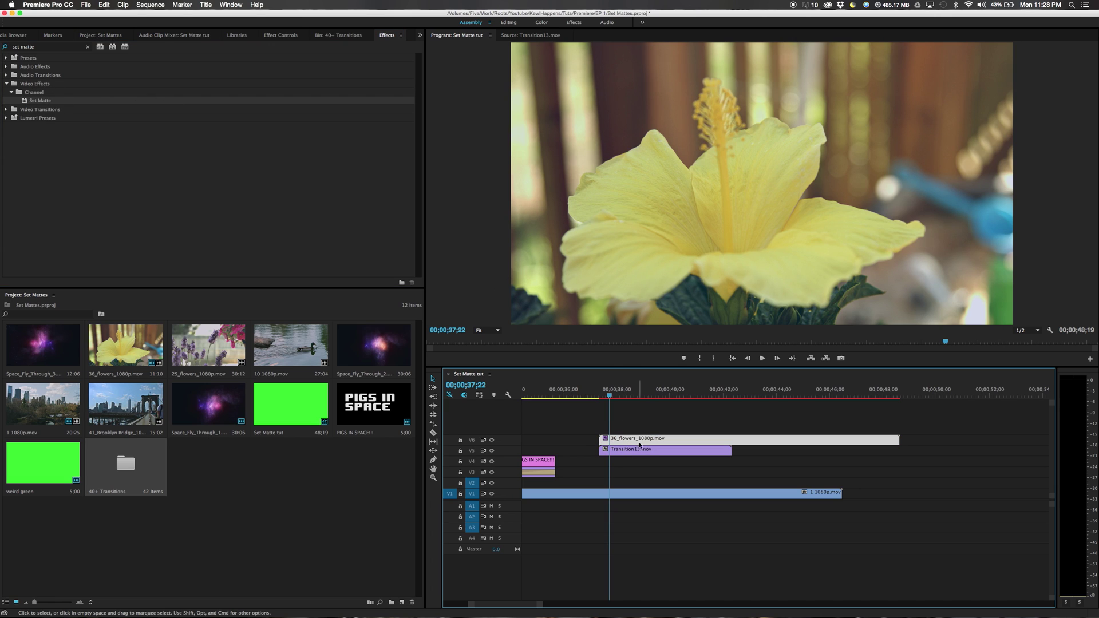
# Step: Set the flowers clip's Take Matte From Layer to Video 5, keeping Alpha Channel
pyautogui.click(280, 35)
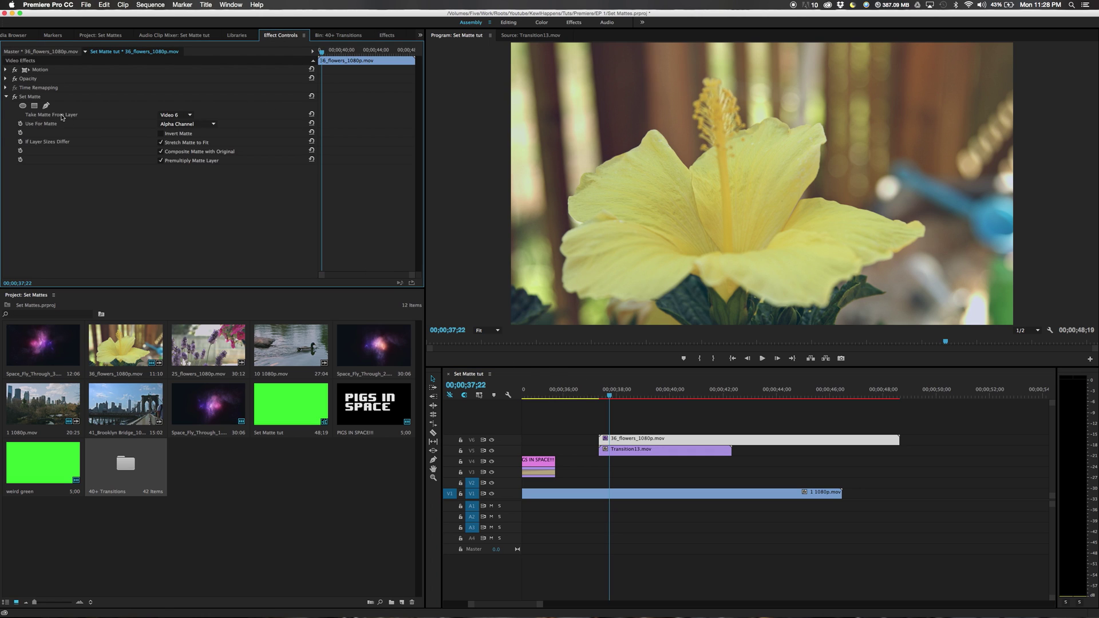
pyautogui.click(472, 450)
pyautogui.click(630, 453)
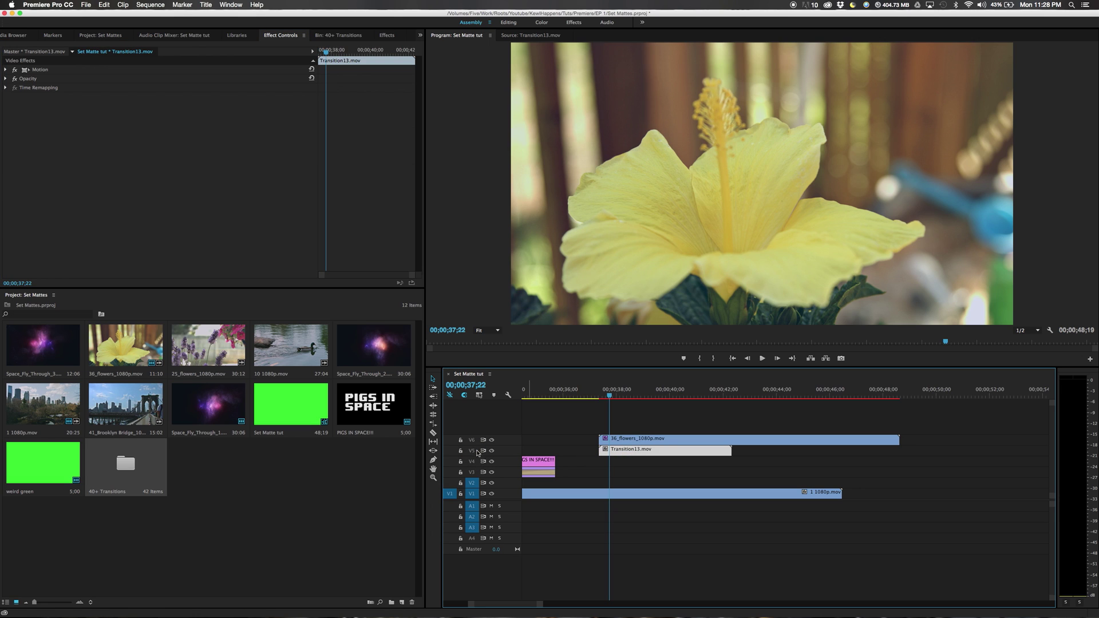
pyautogui.click(664, 439)
pyautogui.click(183, 117)
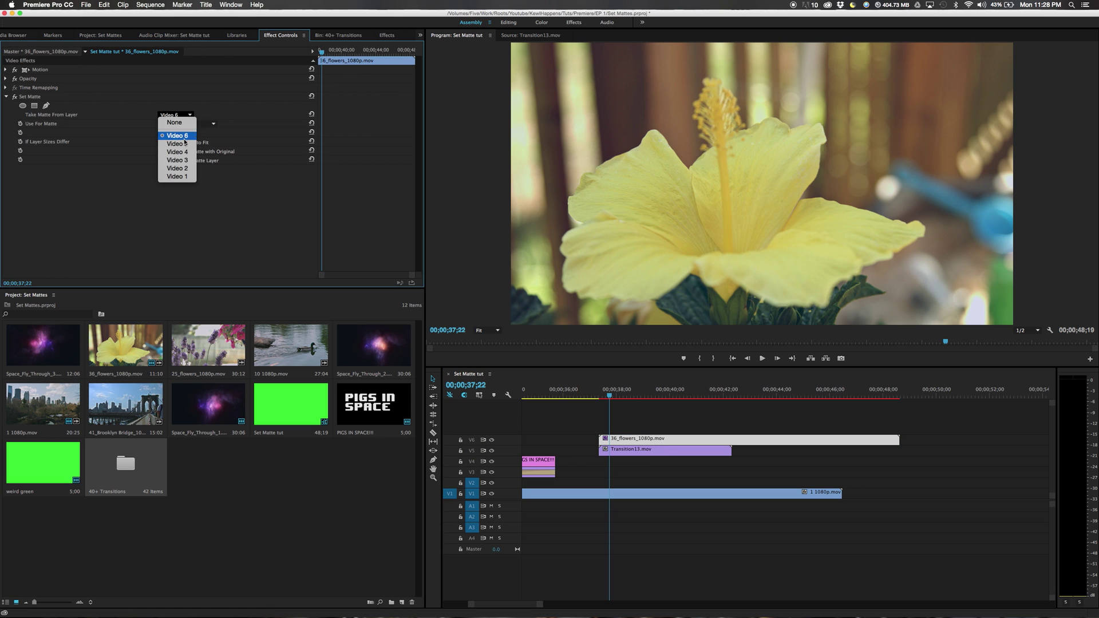
pyautogui.click(184, 144)
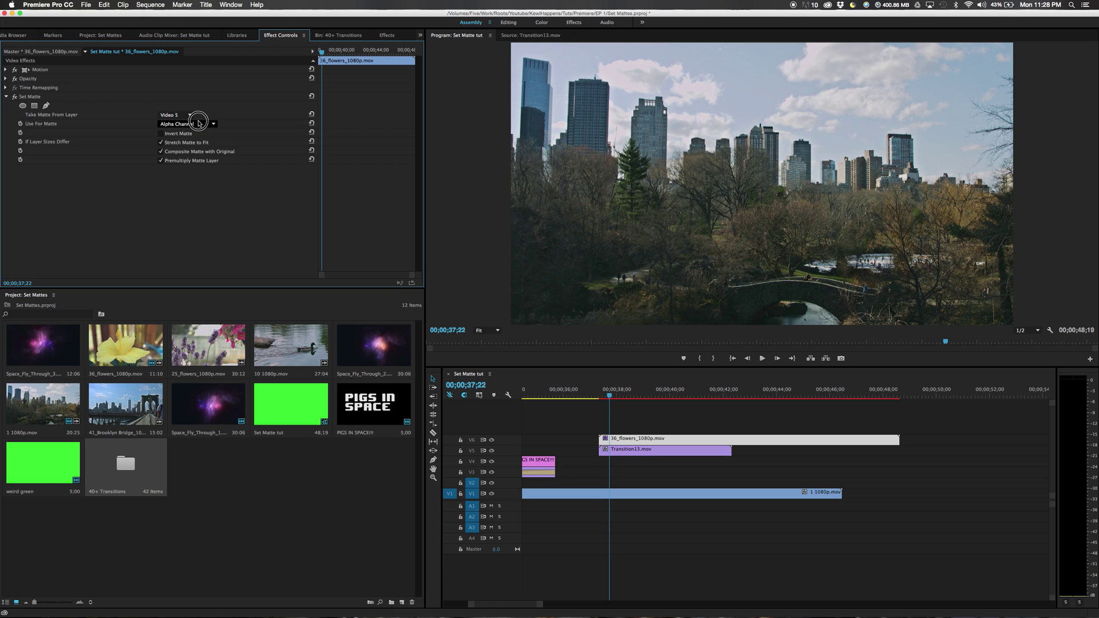
pyautogui.click(197, 123)
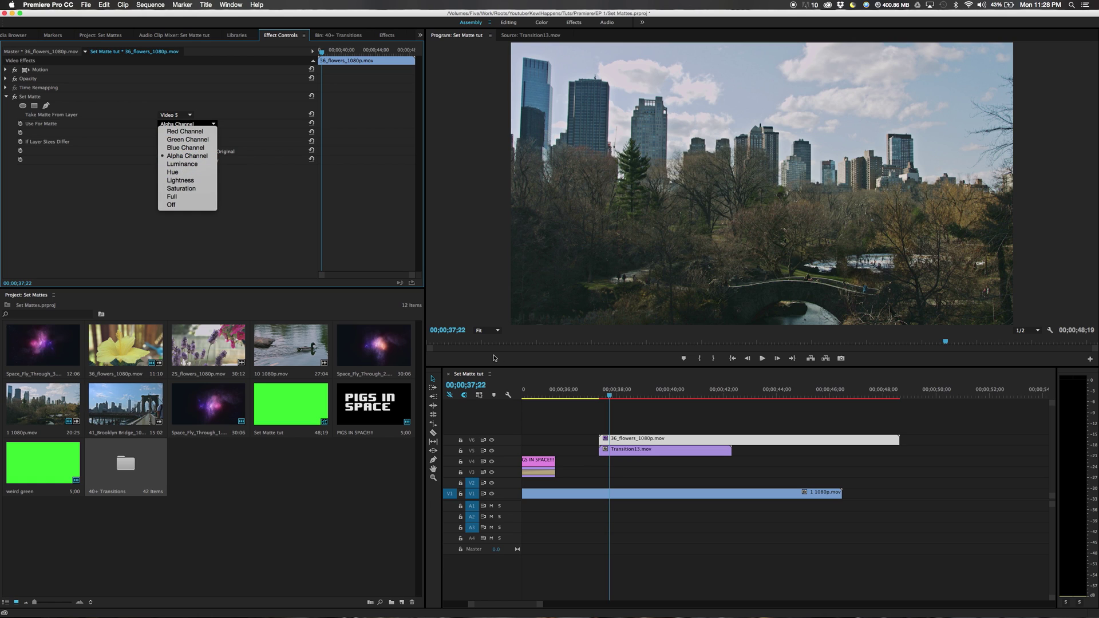
pyautogui.click(635, 458)
pyautogui.click(634, 452)
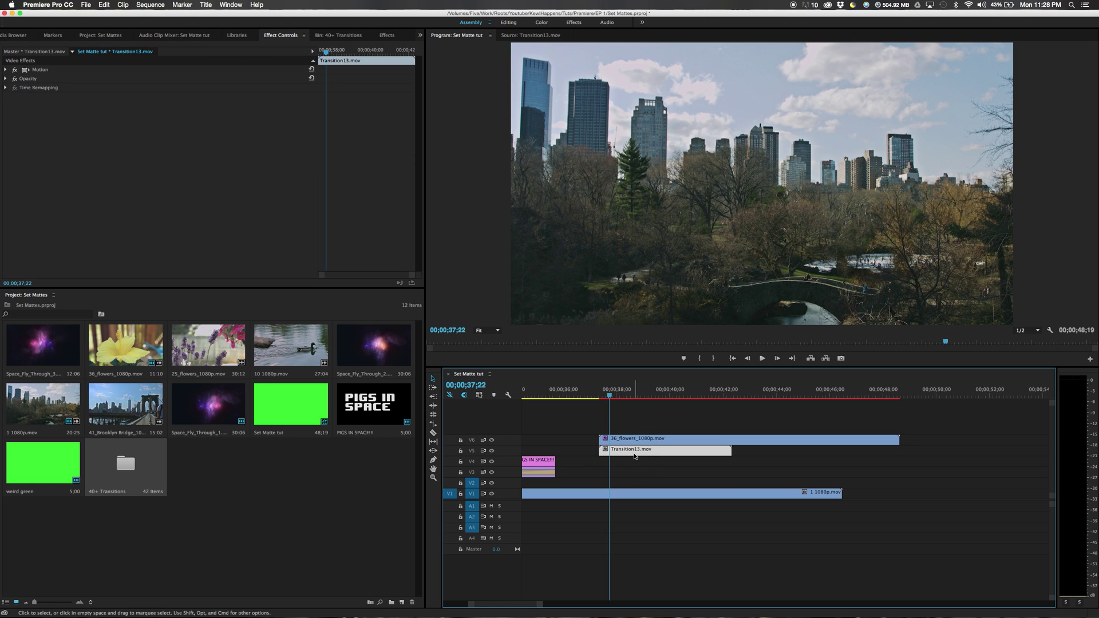
pyautogui.click(601, 395)
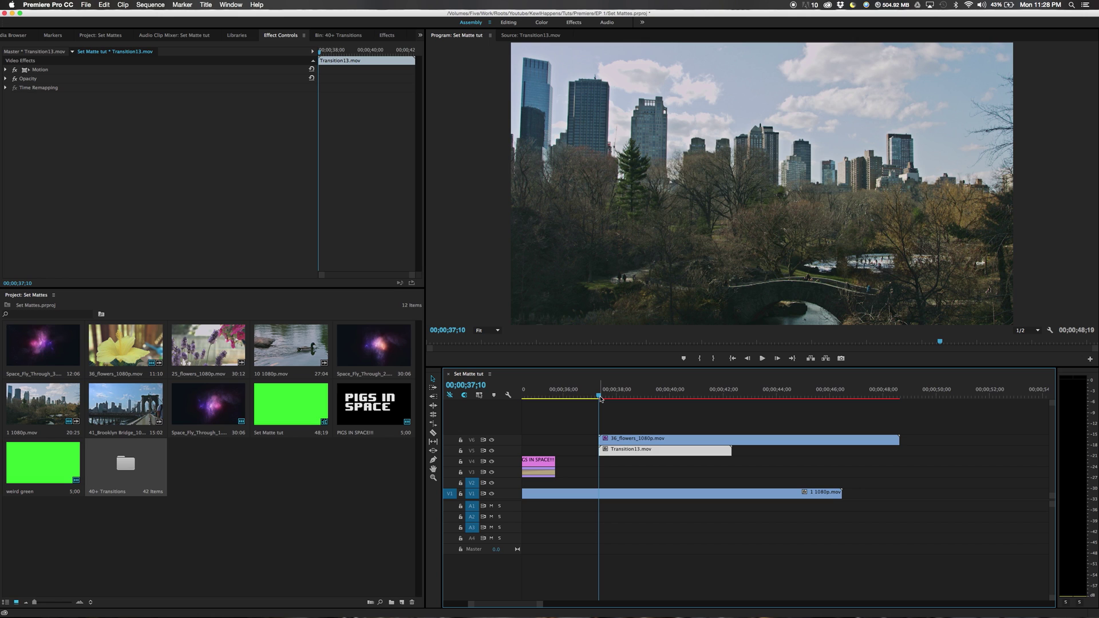
pyautogui.moveTo(601, 396); pyautogui.dragTo(655, 441)
pyautogui.click(782, 461)
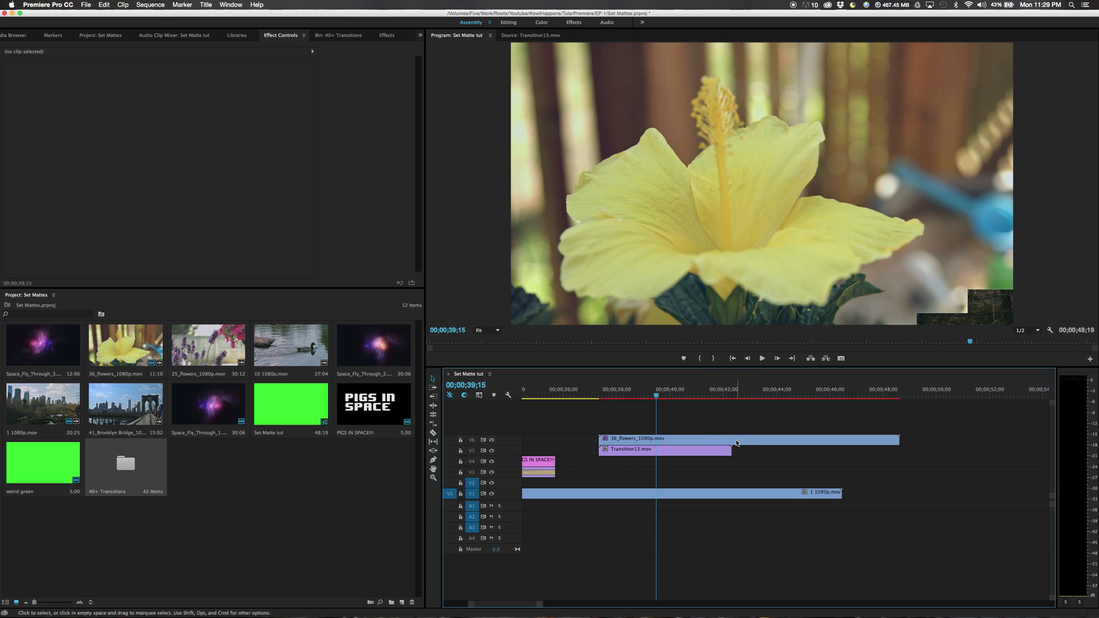
pyautogui.click(343, 474)
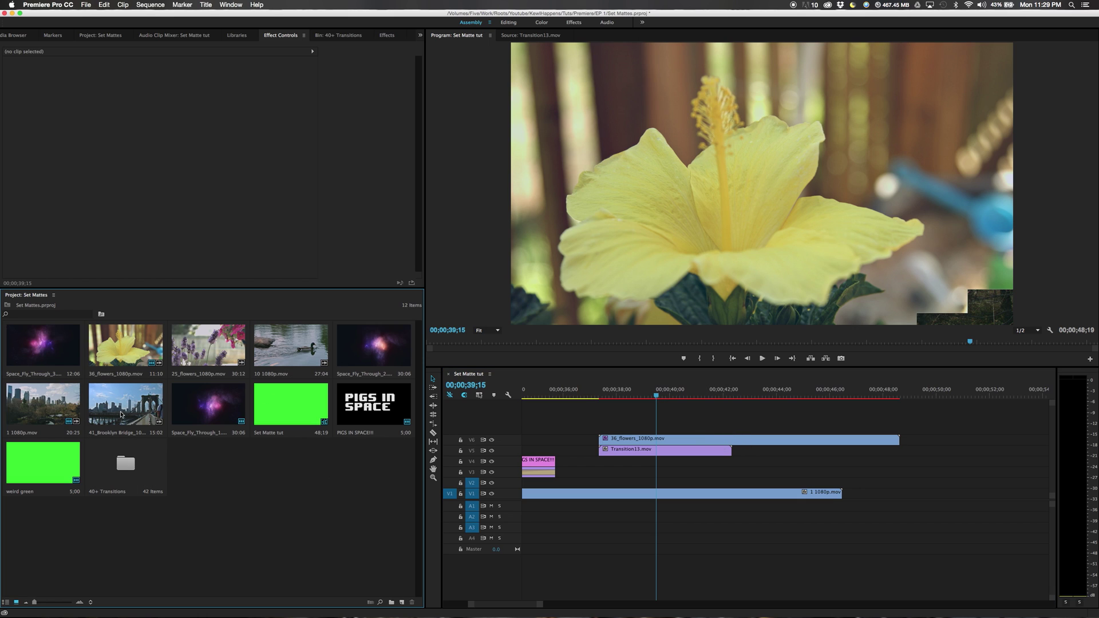
pyautogui.moveTo(105, 421); pyautogui.dragTo(659, 428)
# Step: Delete the Brooklyn Bridge clip's audio on A5 and move its video onto a new V8 track
pyautogui.click(684, 552)
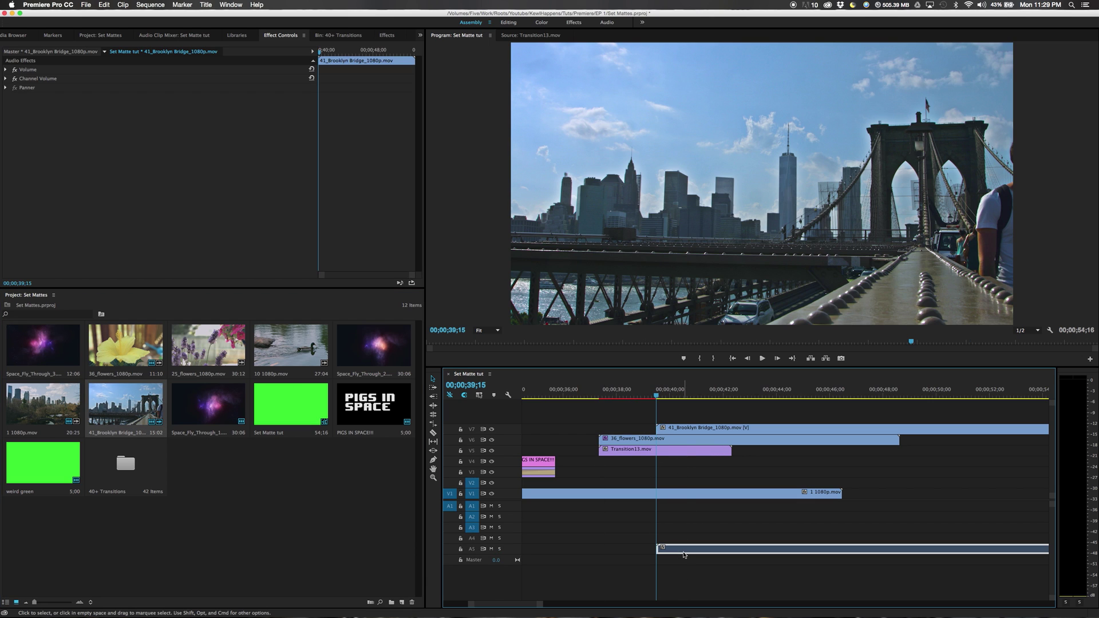
pyautogui.press('Delete')
pyautogui.click(678, 432)
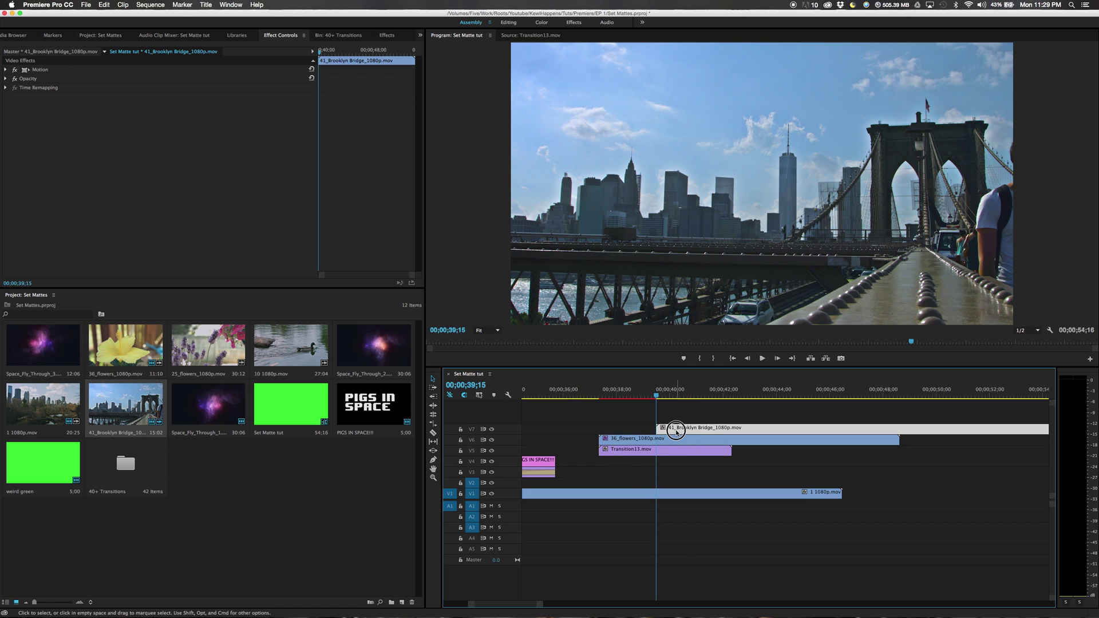
pyautogui.moveTo(676, 432); pyautogui.dragTo(677, 417)
pyautogui.click(678, 432)
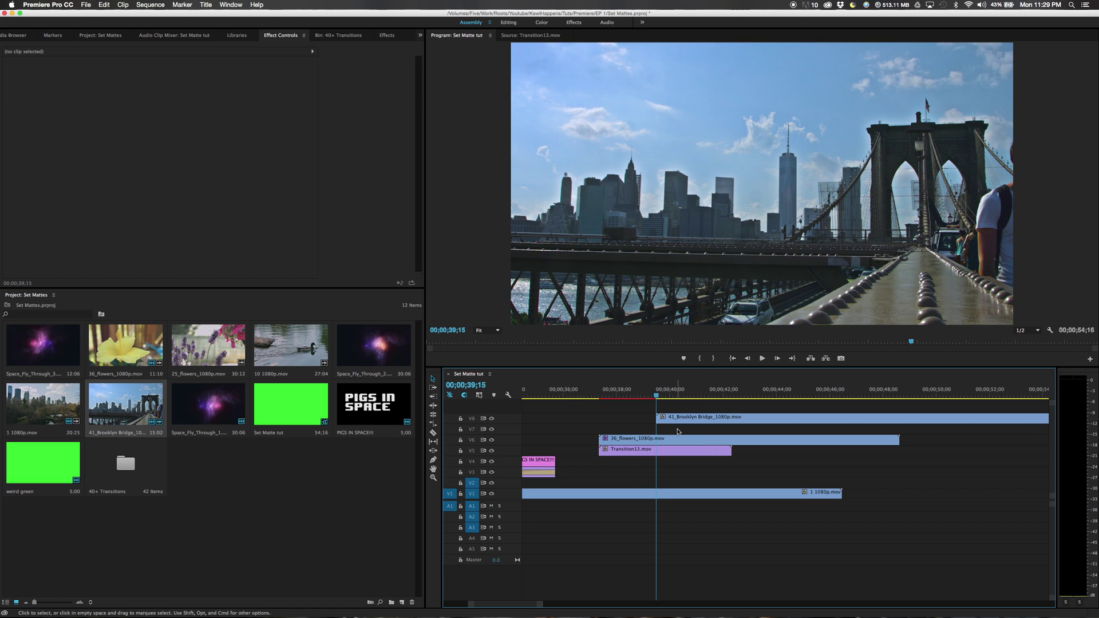
# Step: Place Transition26.mov on V7 under the Brooklyn Bridge clip and preview it with V8 hidden
pyautogui.click(339, 36)
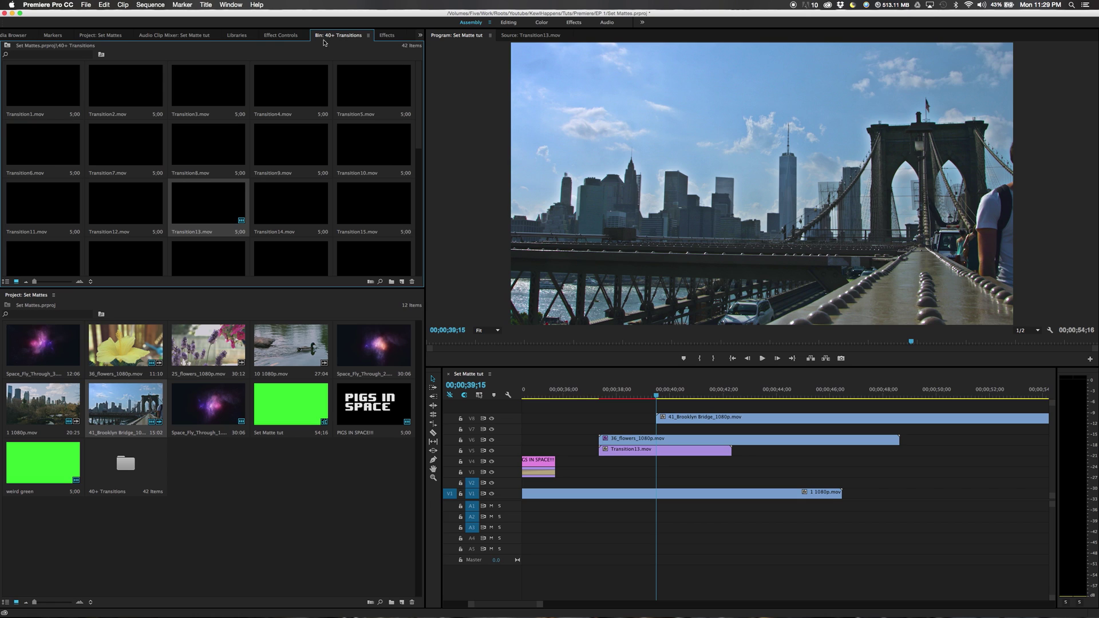
pyautogui.moveTo(419, 135); pyautogui.dragTo(417, 206)
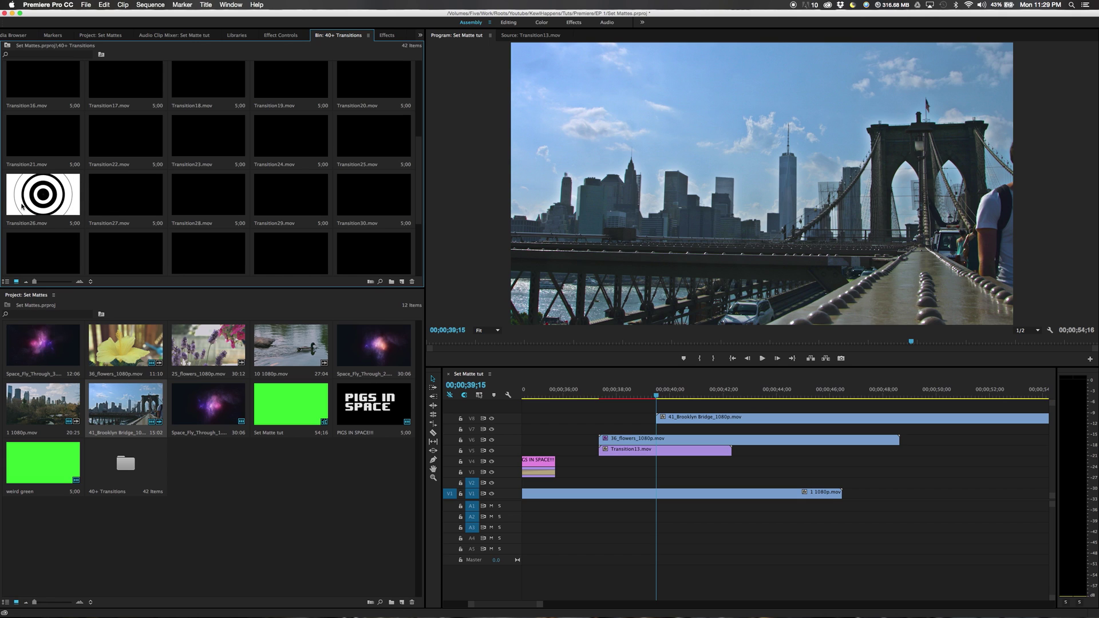
pyautogui.click(41, 216)
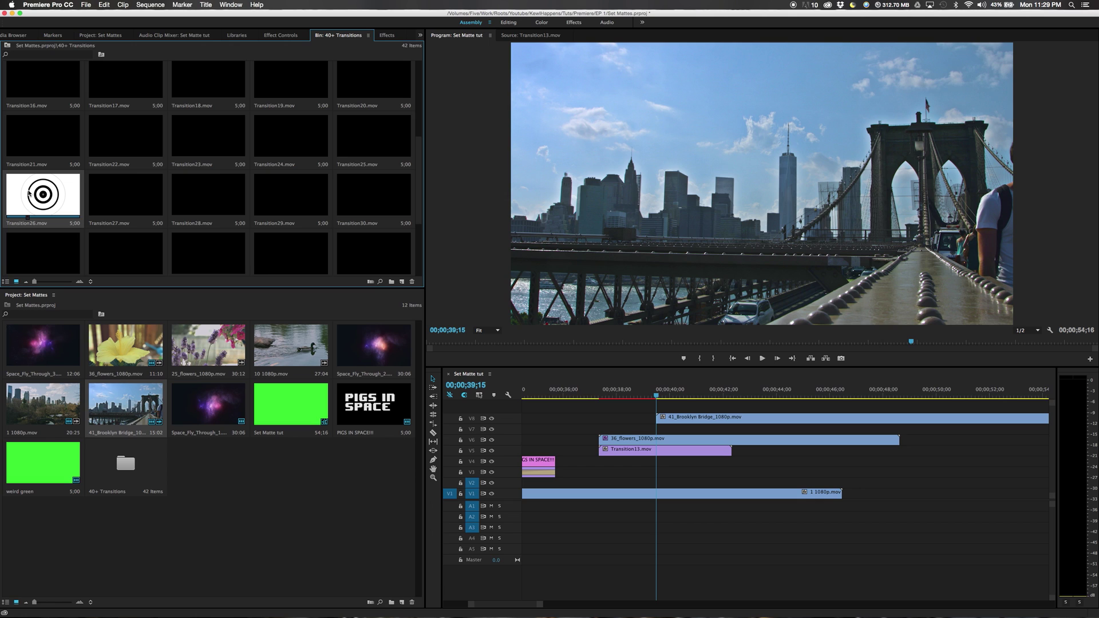
pyautogui.moveTo(28, 193); pyautogui.dragTo(662, 430)
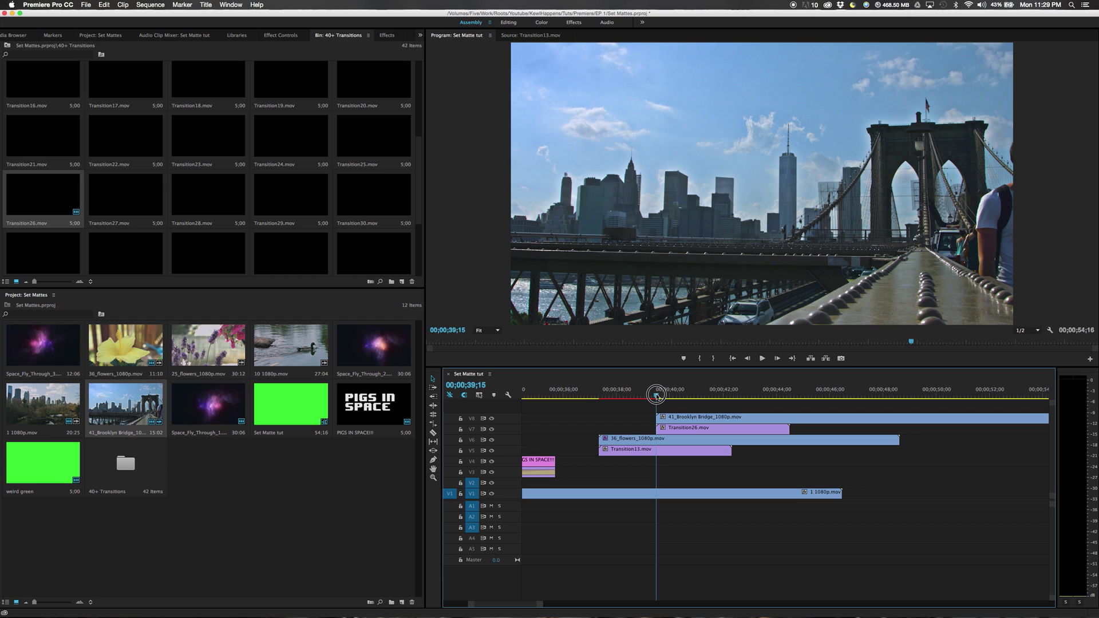
pyautogui.moveTo(656, 395)
pyautogui.mouseDown()
pyautogui.moveTo(724, 395)
pyautogui.moveTo(655, 400)
pyautogui.mouseUp()
pyautogui.click(491, 419)
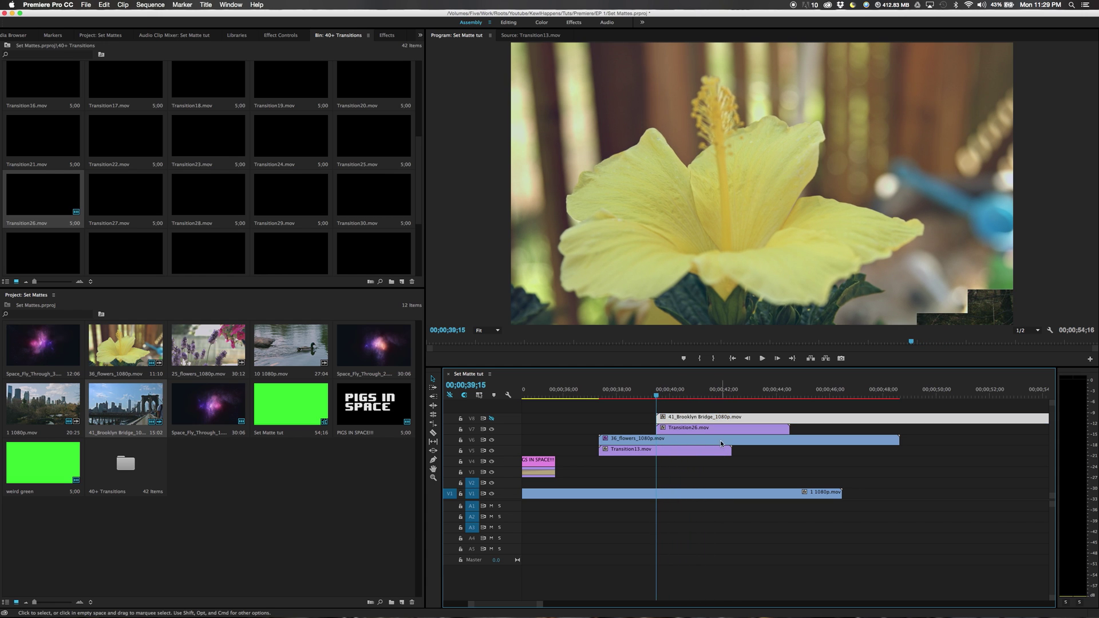
# Step: Show V8 again and drag Set Matte onto the 41_Brooklyn Bridge clip
pyautogui.click(491, 418)
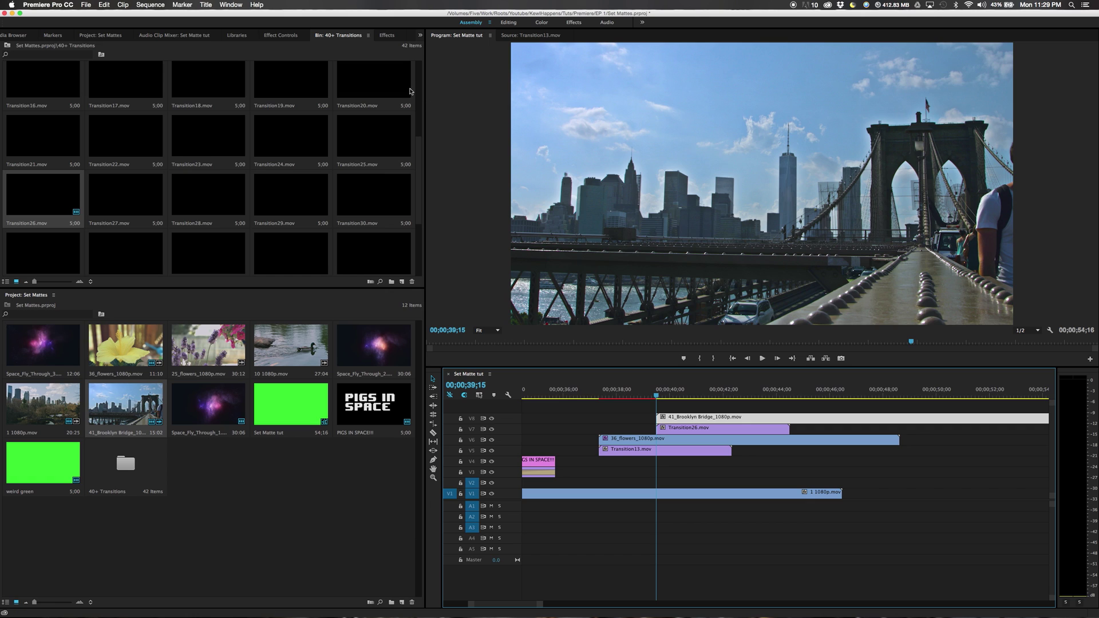
pyautogui.click(386, 35)
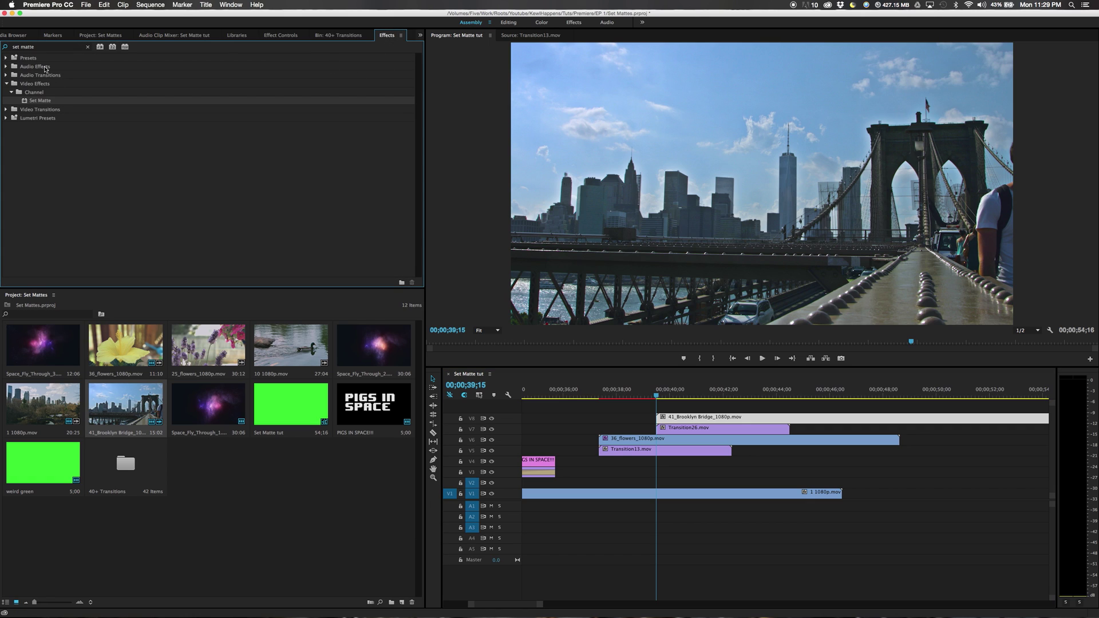
pyautogui.moveTo(32, 104); pyautogui.dragTo(694, 417)
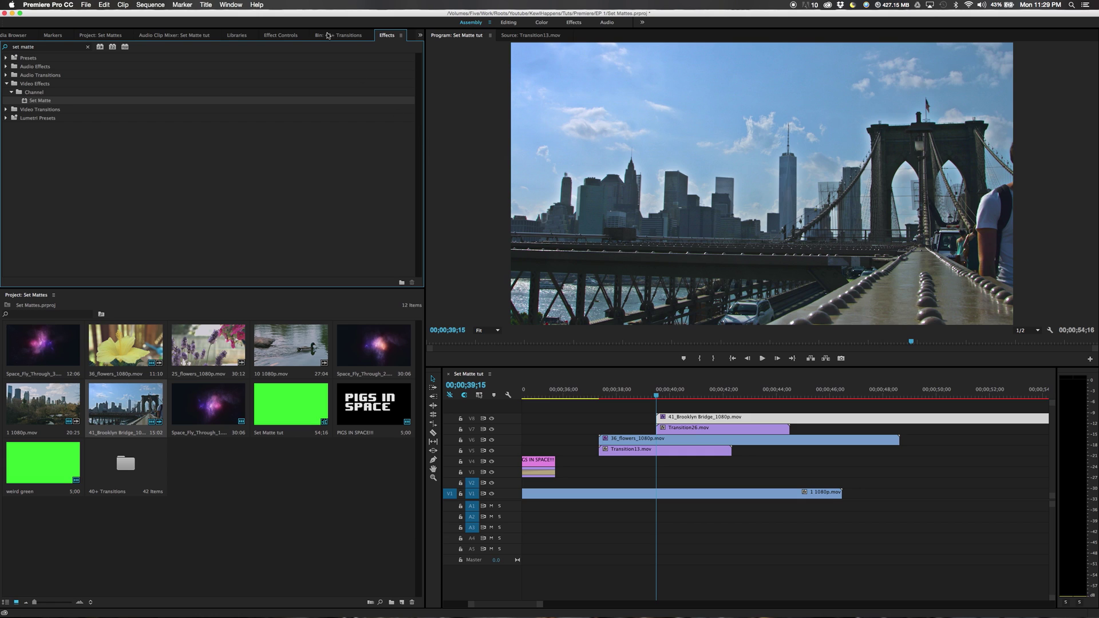
# Step: Set the bridge clip's Take Matte From Layer to Video 7 and check the wipe near 40;00
pyautogui.click(282, 37)
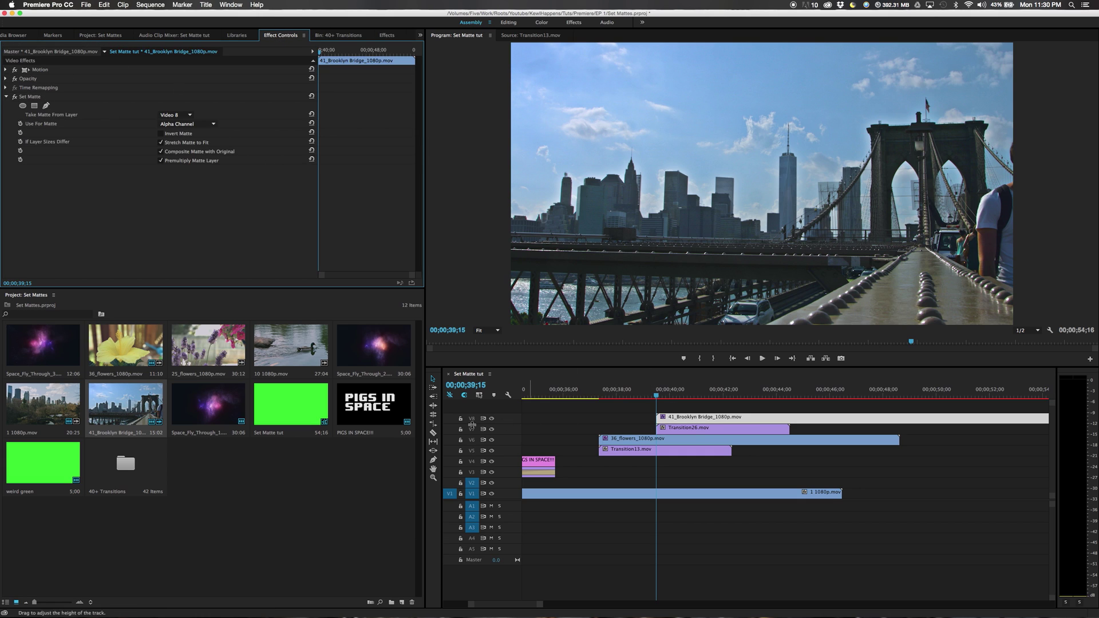
pyautogui.click(180, 114)
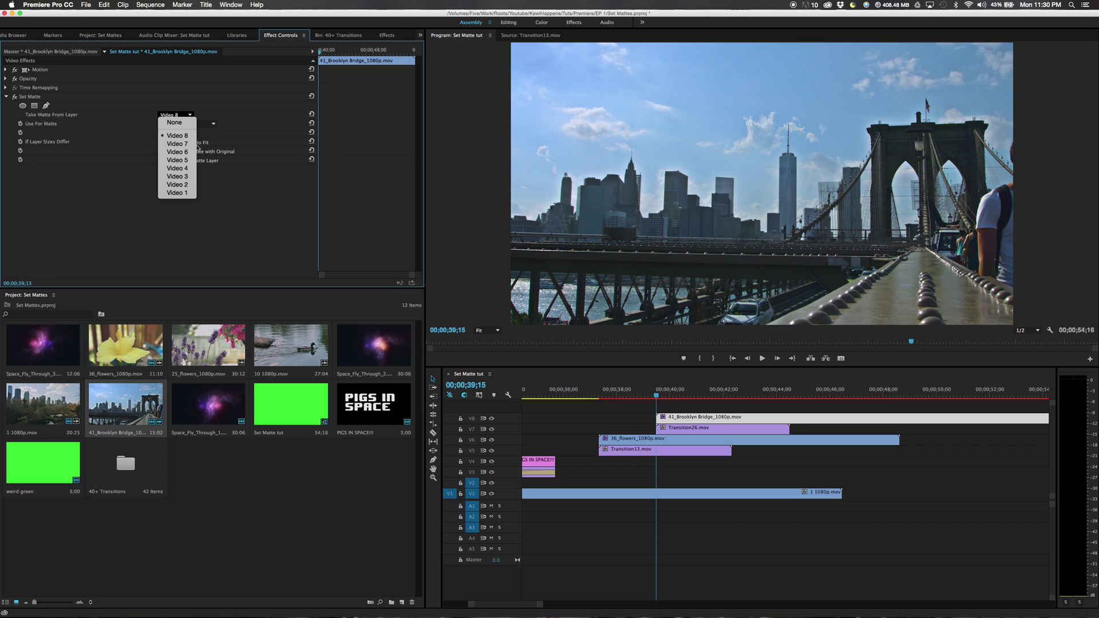
pyautogui.click(177, 144)
pyautogui.click(662, 402)
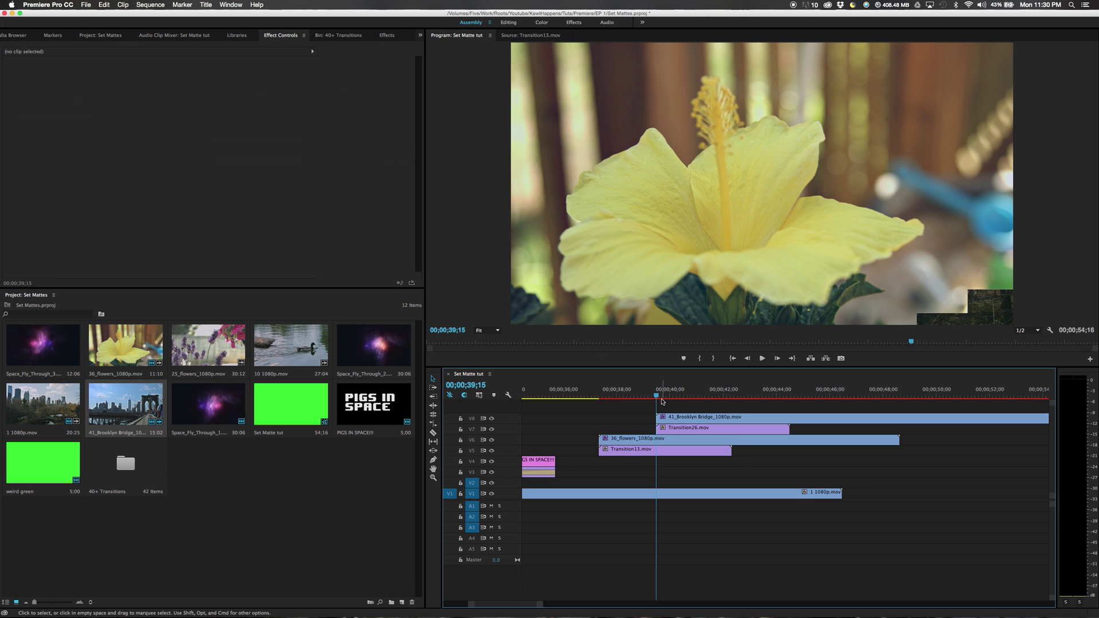
pyautogui.moveTo(657, 394); pyautogui.dragTo(793, 428)
pyautogui.moveTo(758, 435); pyautogui.dragTo(730, 441)
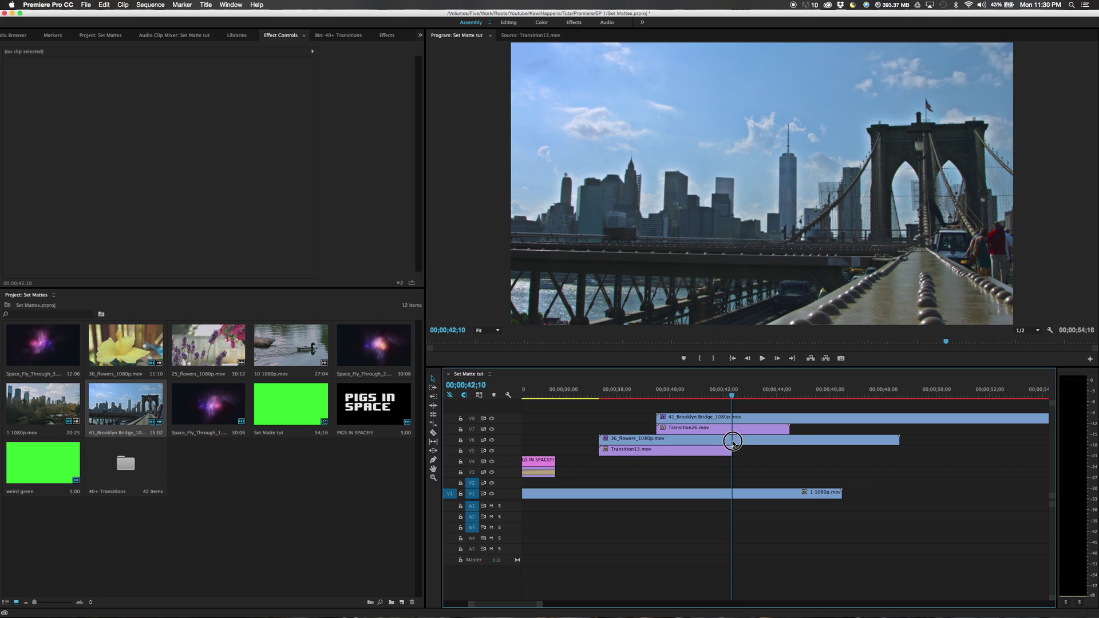
pyautogui.moveTo(542, 606); pyautogui.dragTo(674, 604)
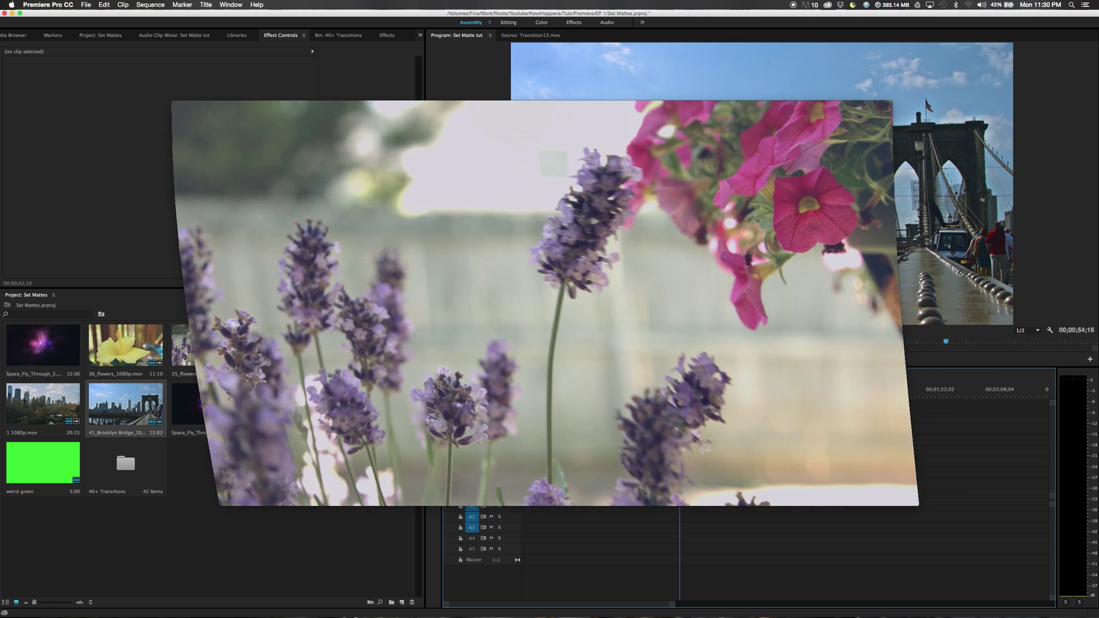
pyautogui.moveTo(584, 441); pyautogui.dragTo(506, 445)
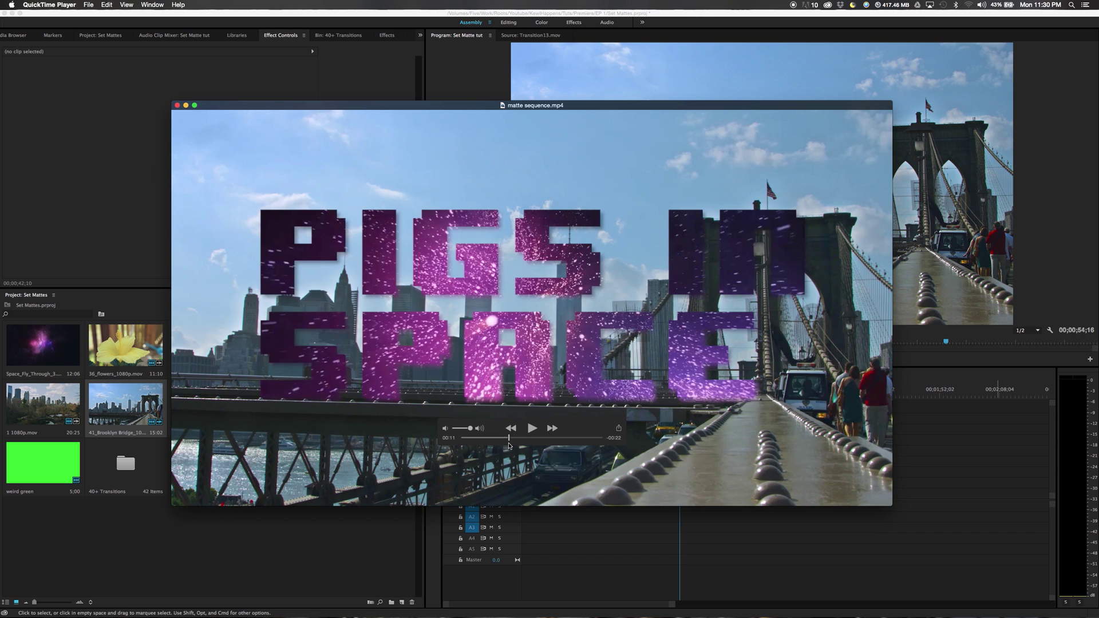
pyautogui.press('super+Tab')
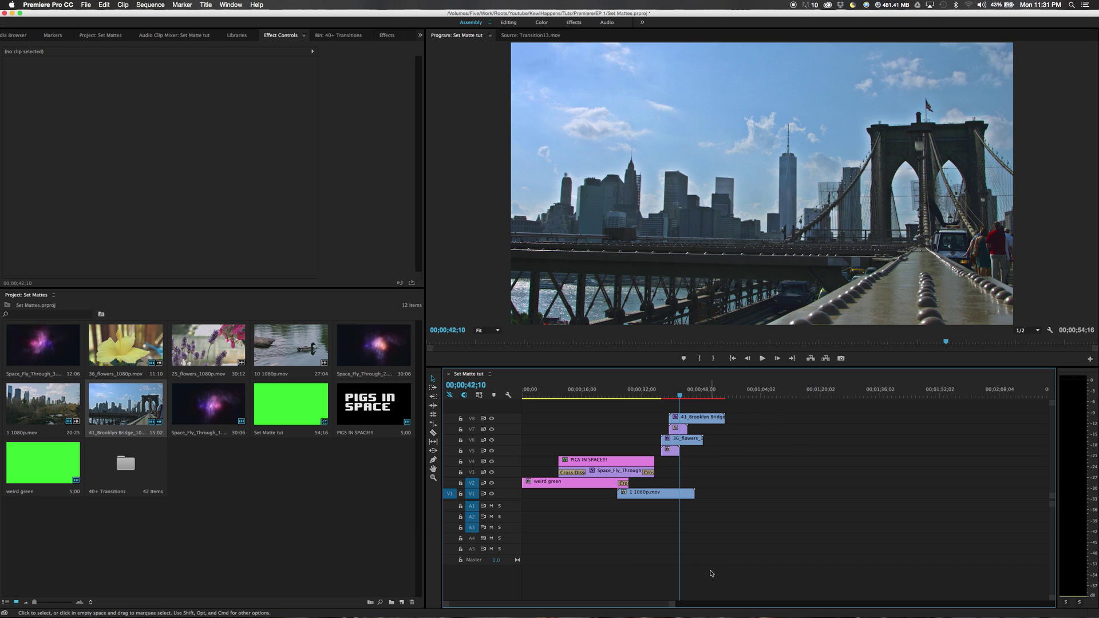
# Step: Razor the weird green clip around 8 seconds and delete its leading piece
pyautogui.moveTo(677, 605); pyautogui.dragTo(652, 605)
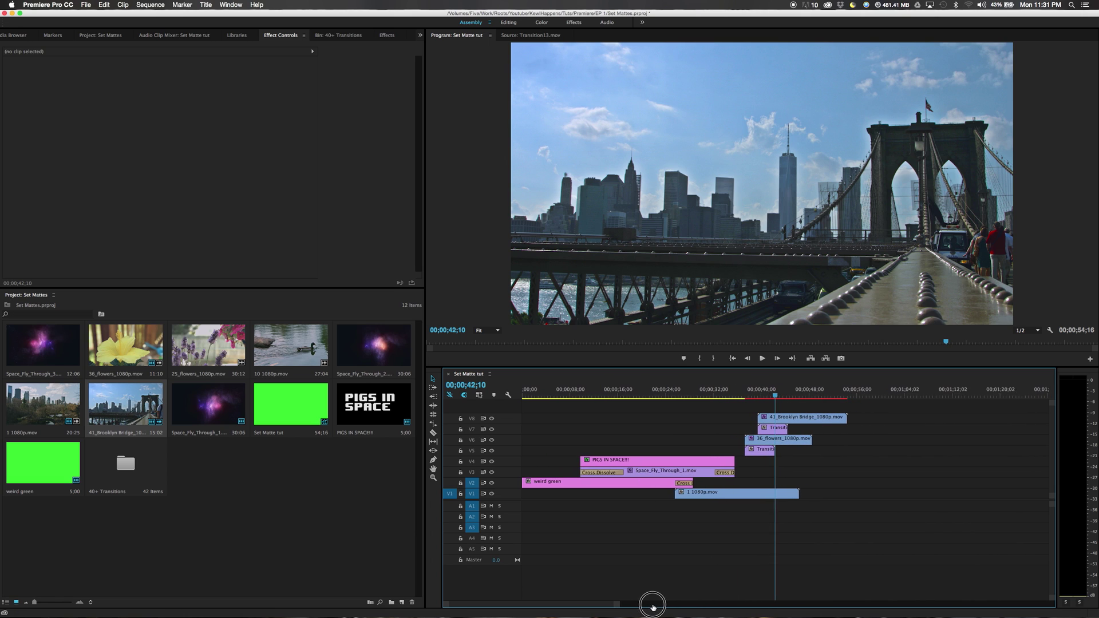
pyautogui.moveTo(541, 393); pyautogui.dragTo(581, 394)
pyautogui.press('c')
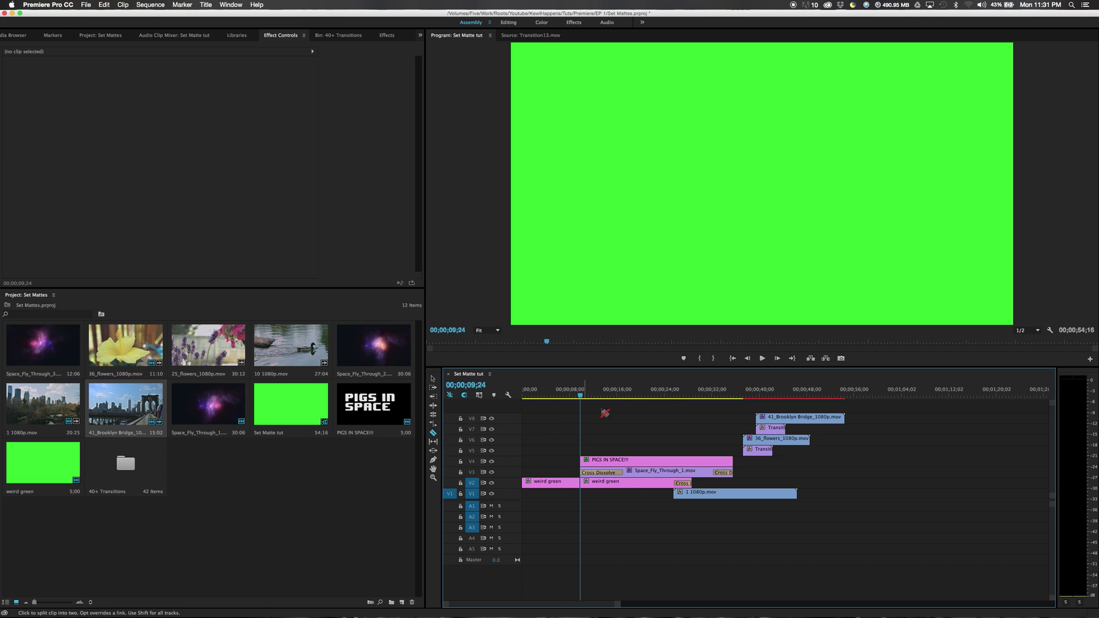
pyautogui.press('v')
pyautogui.click(558, 485)
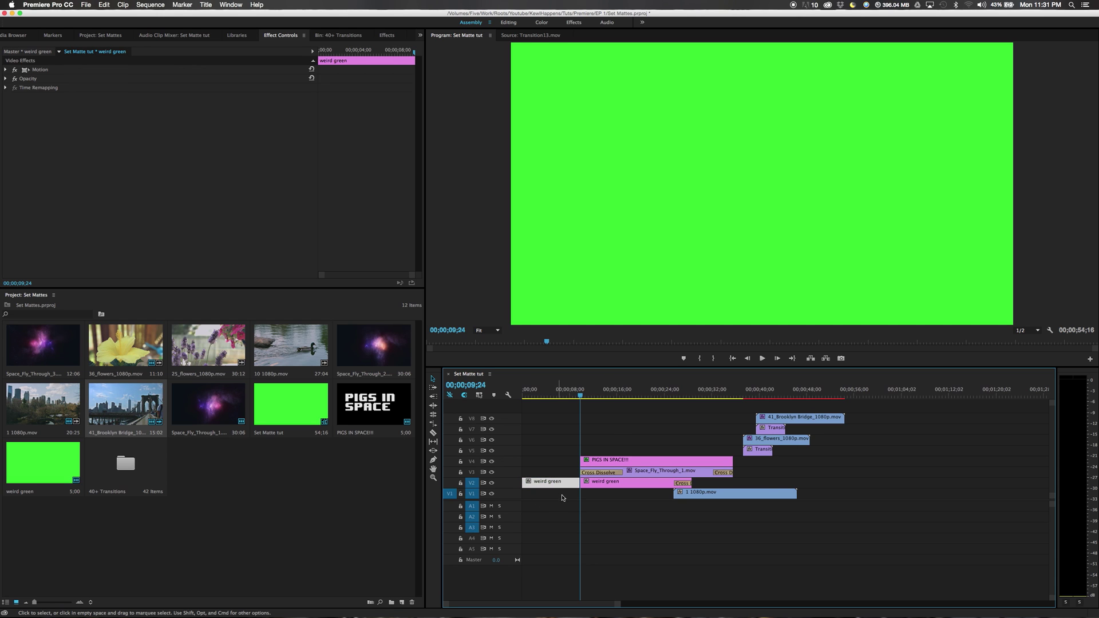
pyautogui.press('Delete')
# Step: Select all remaining clips and move them to the start of the sequence
pyautogui.moveTo(895, 409); pyautogui.dragTo(593, 543)
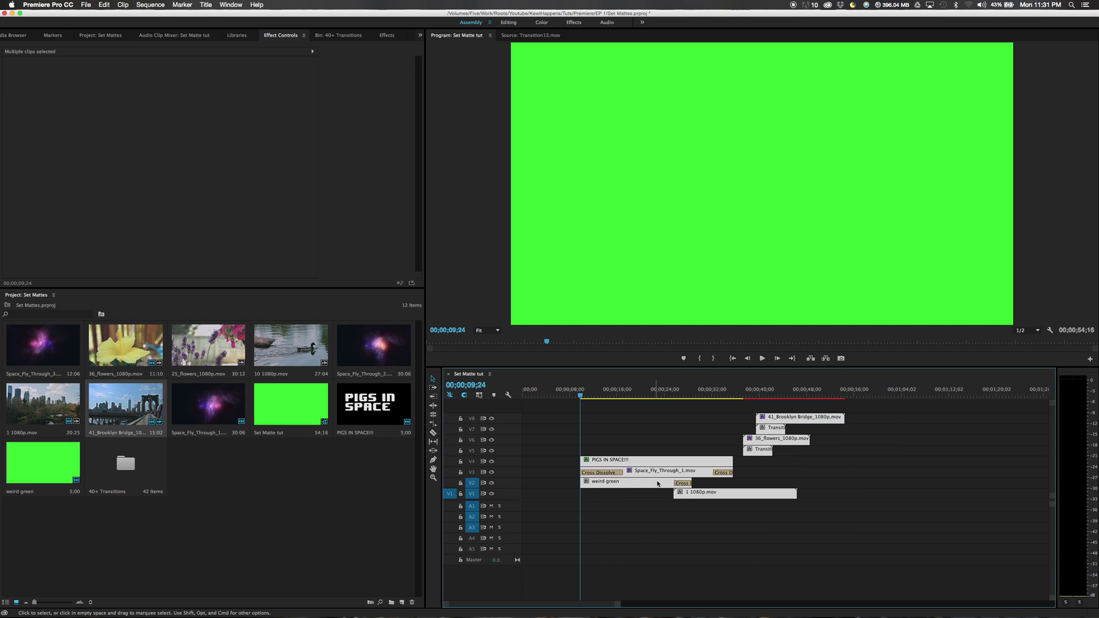
pyautogui.moveTo(667, 475); pyautogui.dragTo(609, 475)
pyautogui.moveTo(575, 397); pyautogui.dragTo(727, 407)
pyautogui.click(629, 411)
# Step: Razor off and delete the short leftover piece of the flowers clip
pyautogui.press('c')
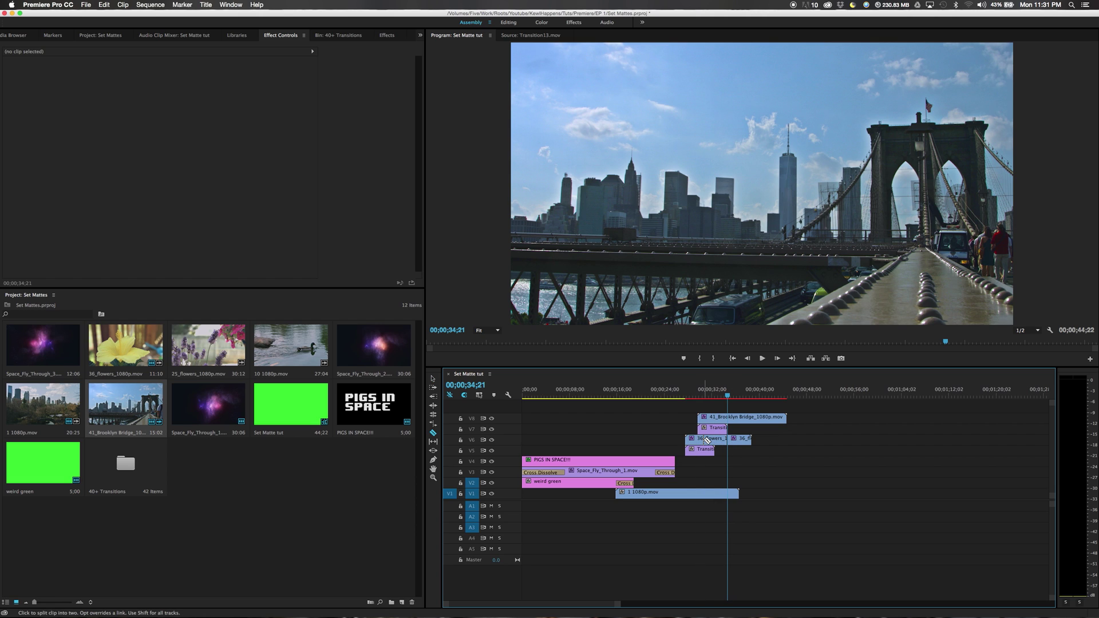
pyautogui.press('v')
pyautogui.click(741, 441)
pyautogui.press('Delete')
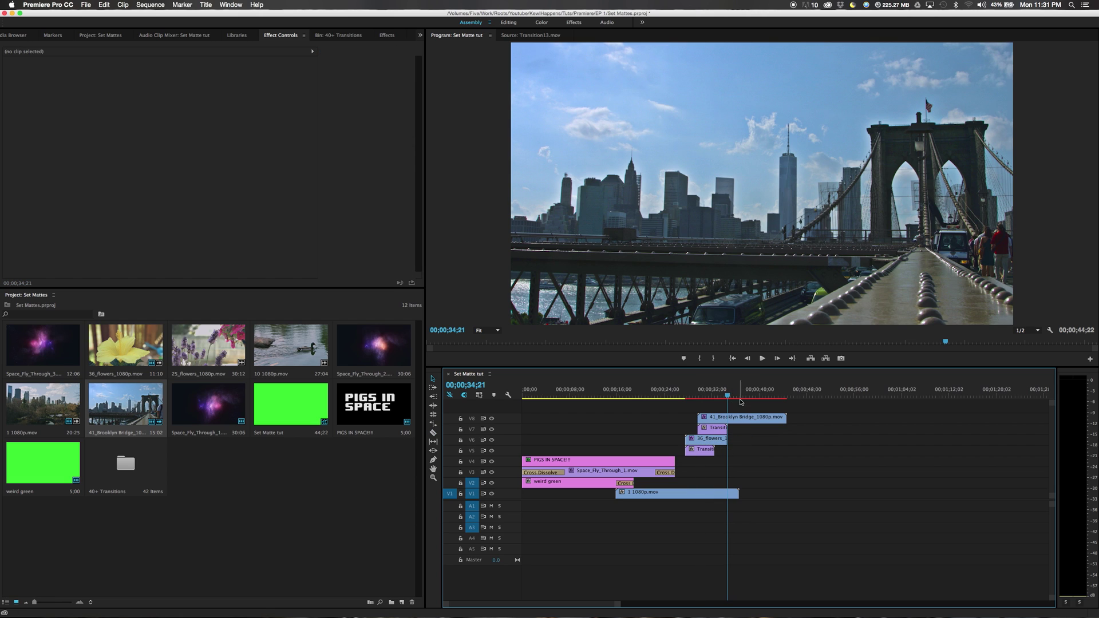
# Step: Trim the end of 1 1080p.mov back to about 35;22, just past the bridge clip
pyautogui.click(732, 399)
pyautogui.moveTo(733, 395); pyautogui.dragTo(734, 427)
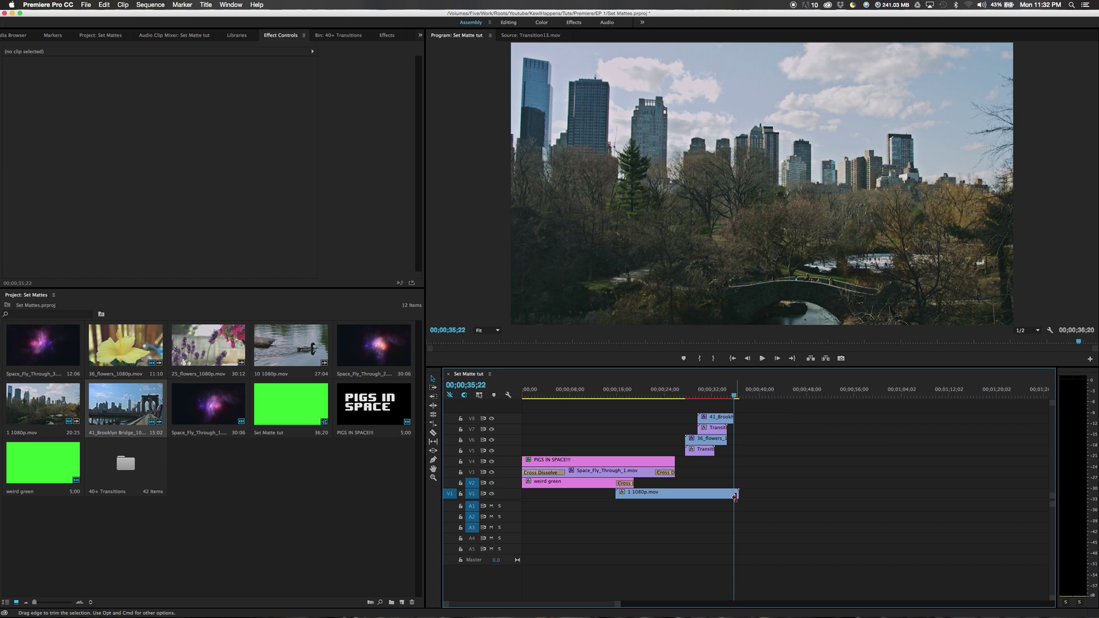
pyautogui.moveTo(738, 493); pyautogui.dragTo(714, 495)
# Step: Preview the composite from 20;13, checking the bridge clip's Set Matte, and park at 14;00
pyautogui.click(643, 394)
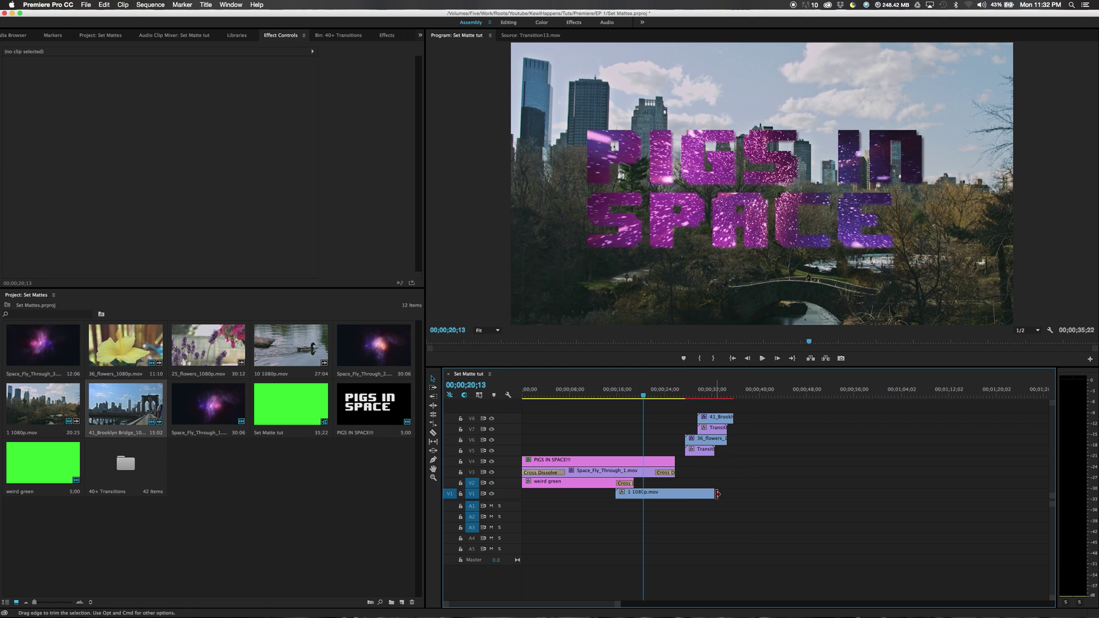
pyautogui.click(697, 494)
pyautogui.click(700, 448)
pyautogui.click(705, 438)
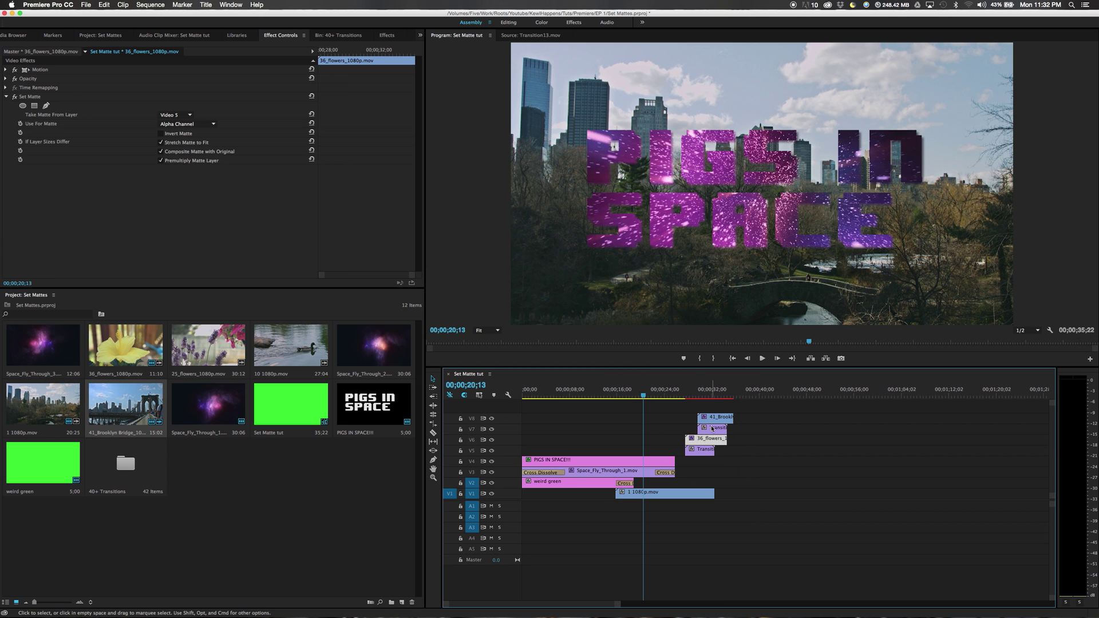
pyautogui.click(716, 416)
pyautogui.moveTo(645, 395); pyautogui.dragTo(605, 412)
pyautogui.click(606, 427)
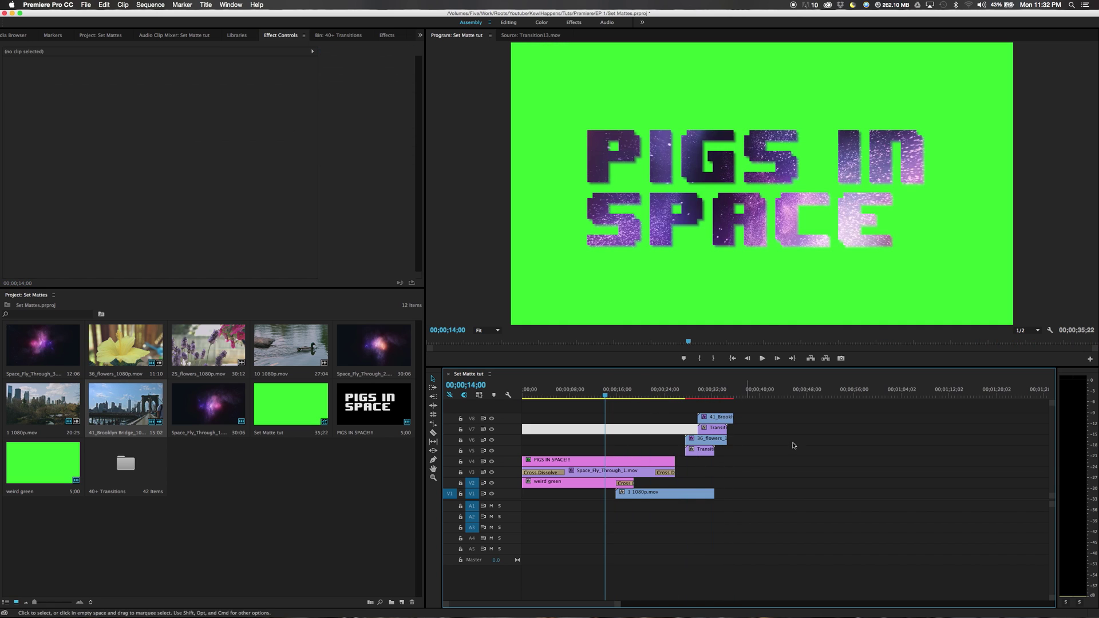
# Step: Open Export Media, keep H.264 format, and turn off Use Maximum Render Quality
pyautogui.click(84, 4)
pyautogui.moveTo(131, 225)
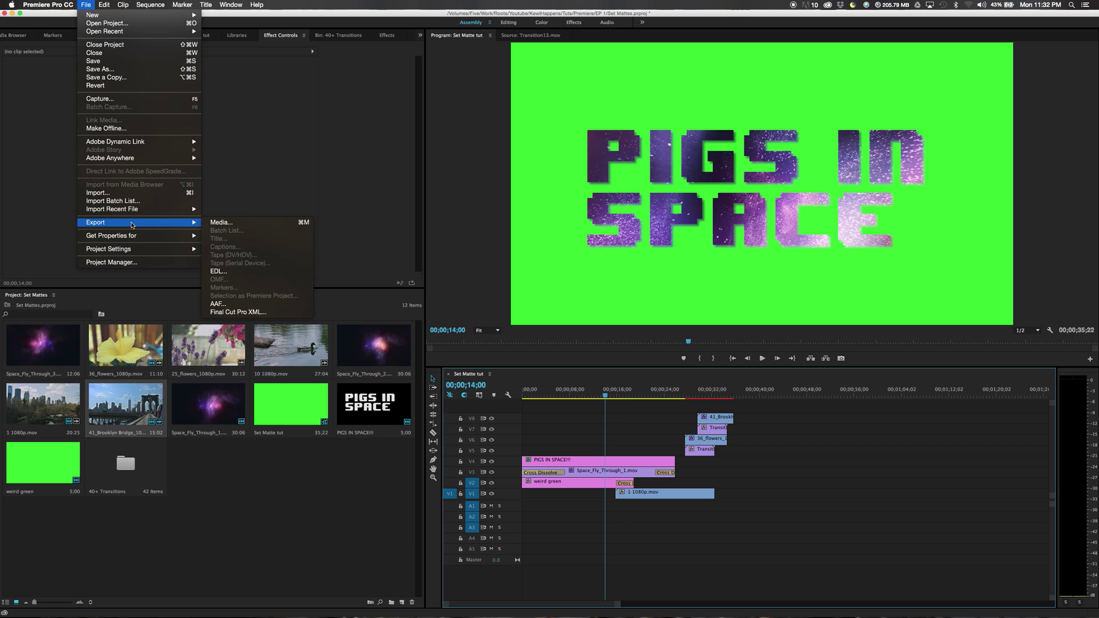
pyautogui.click(221, 222)
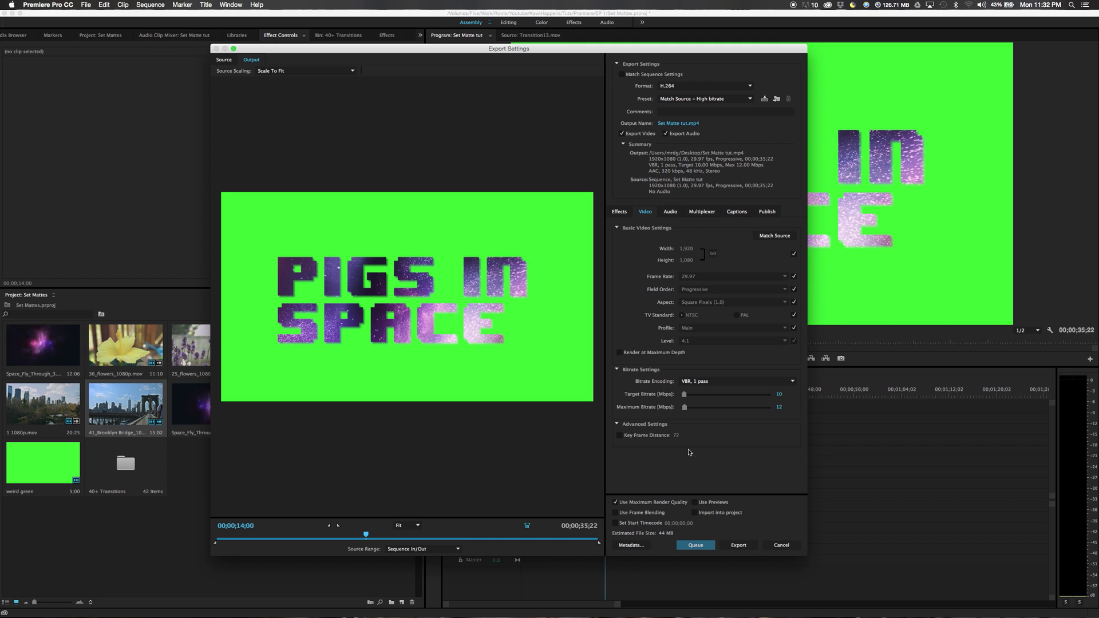
pyautogui.click(707, 87)
pyautogui.click(704, 130)
pyautogui.click(616, 503)
# Step: Name the output 'Set Matte tut' on the Desktop and start the export
pyautogui.click(665, 125)
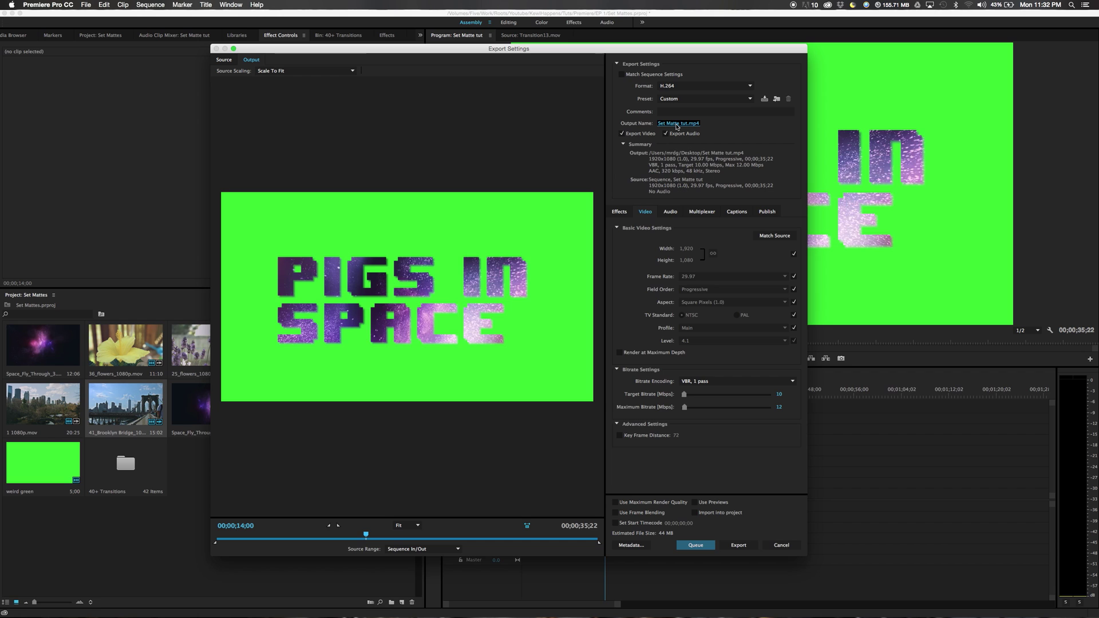
pyautogui.moveTo(431, 88); pyautogui.dragTo(611, 113)
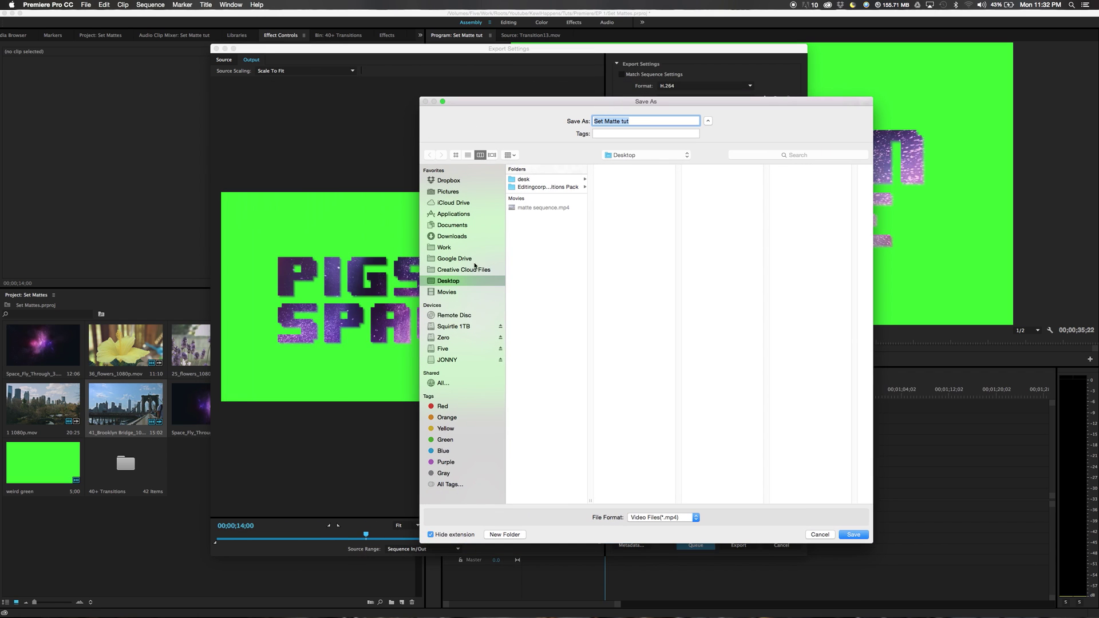
pyautogui.click(849, 535)
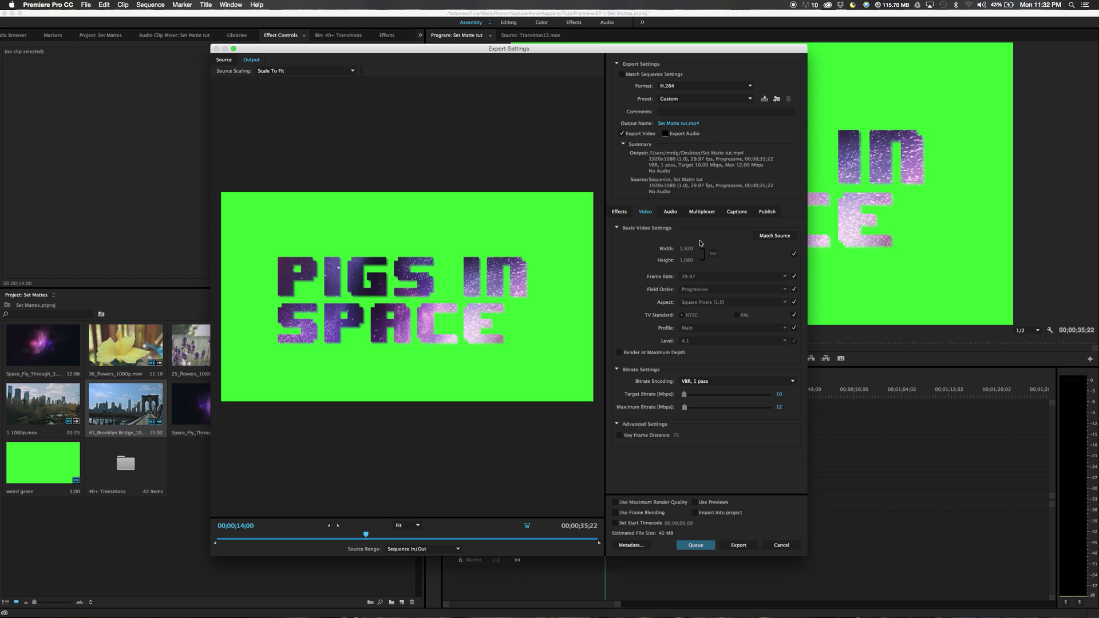
pyautogui.click(736, 546)
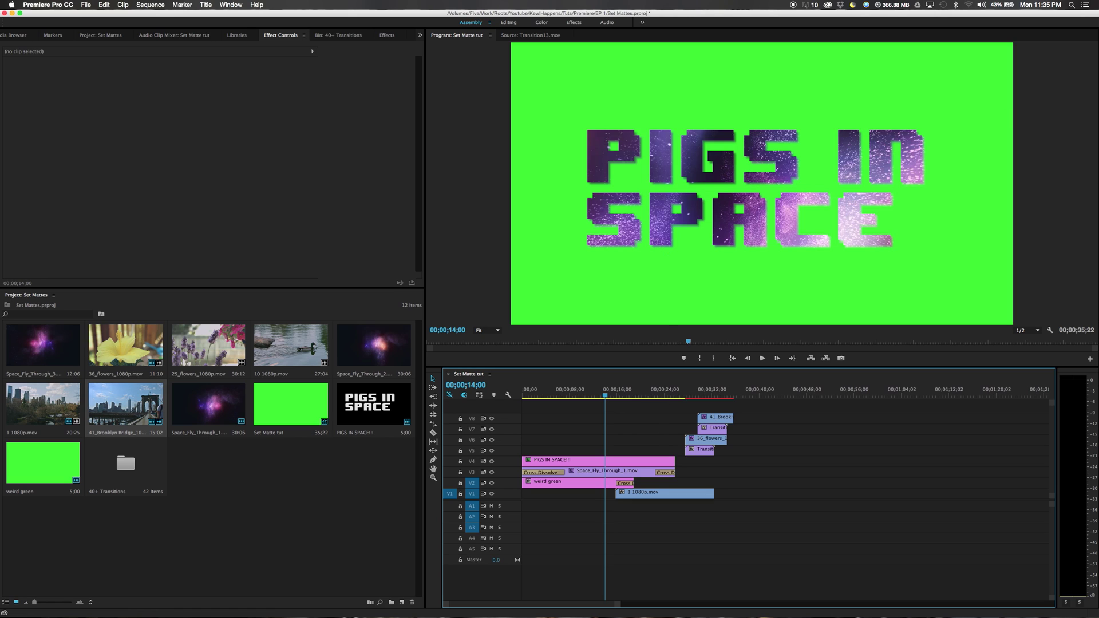
# Step: Switch from Premiere Pro to Finder and open the exported Set Matte tut.mp4
pyautogui.press('super+Tab')
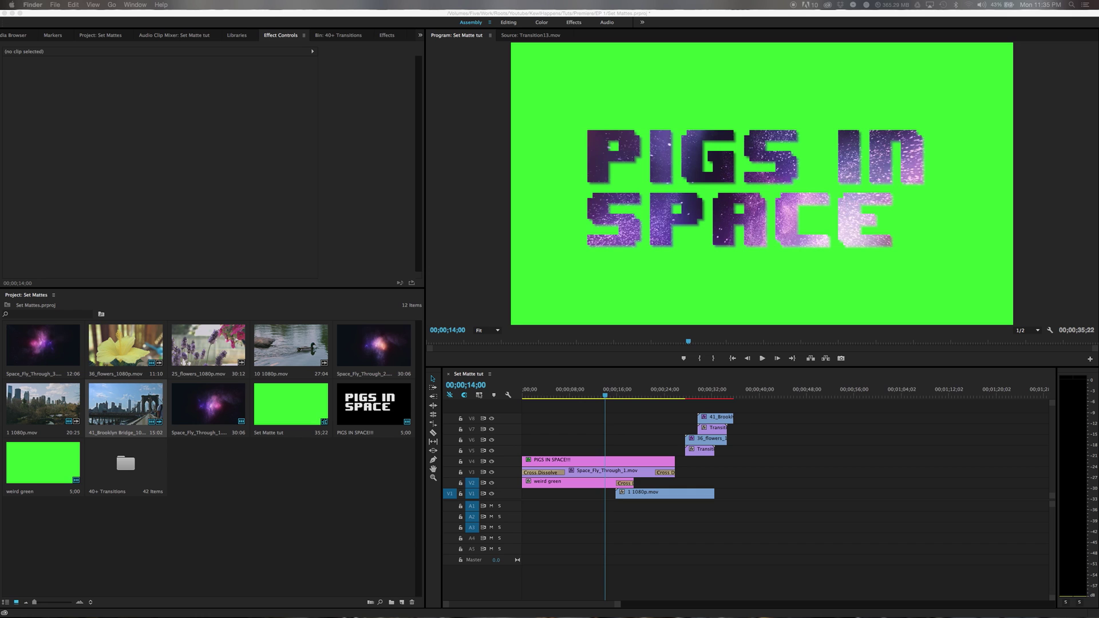
pyautogui.press('super+o')
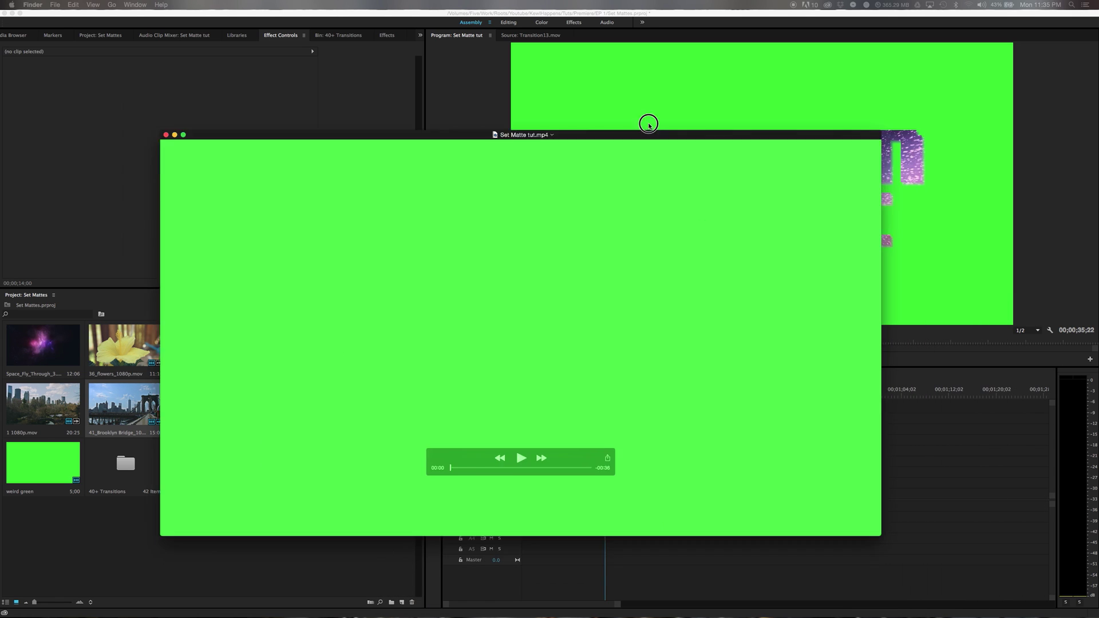